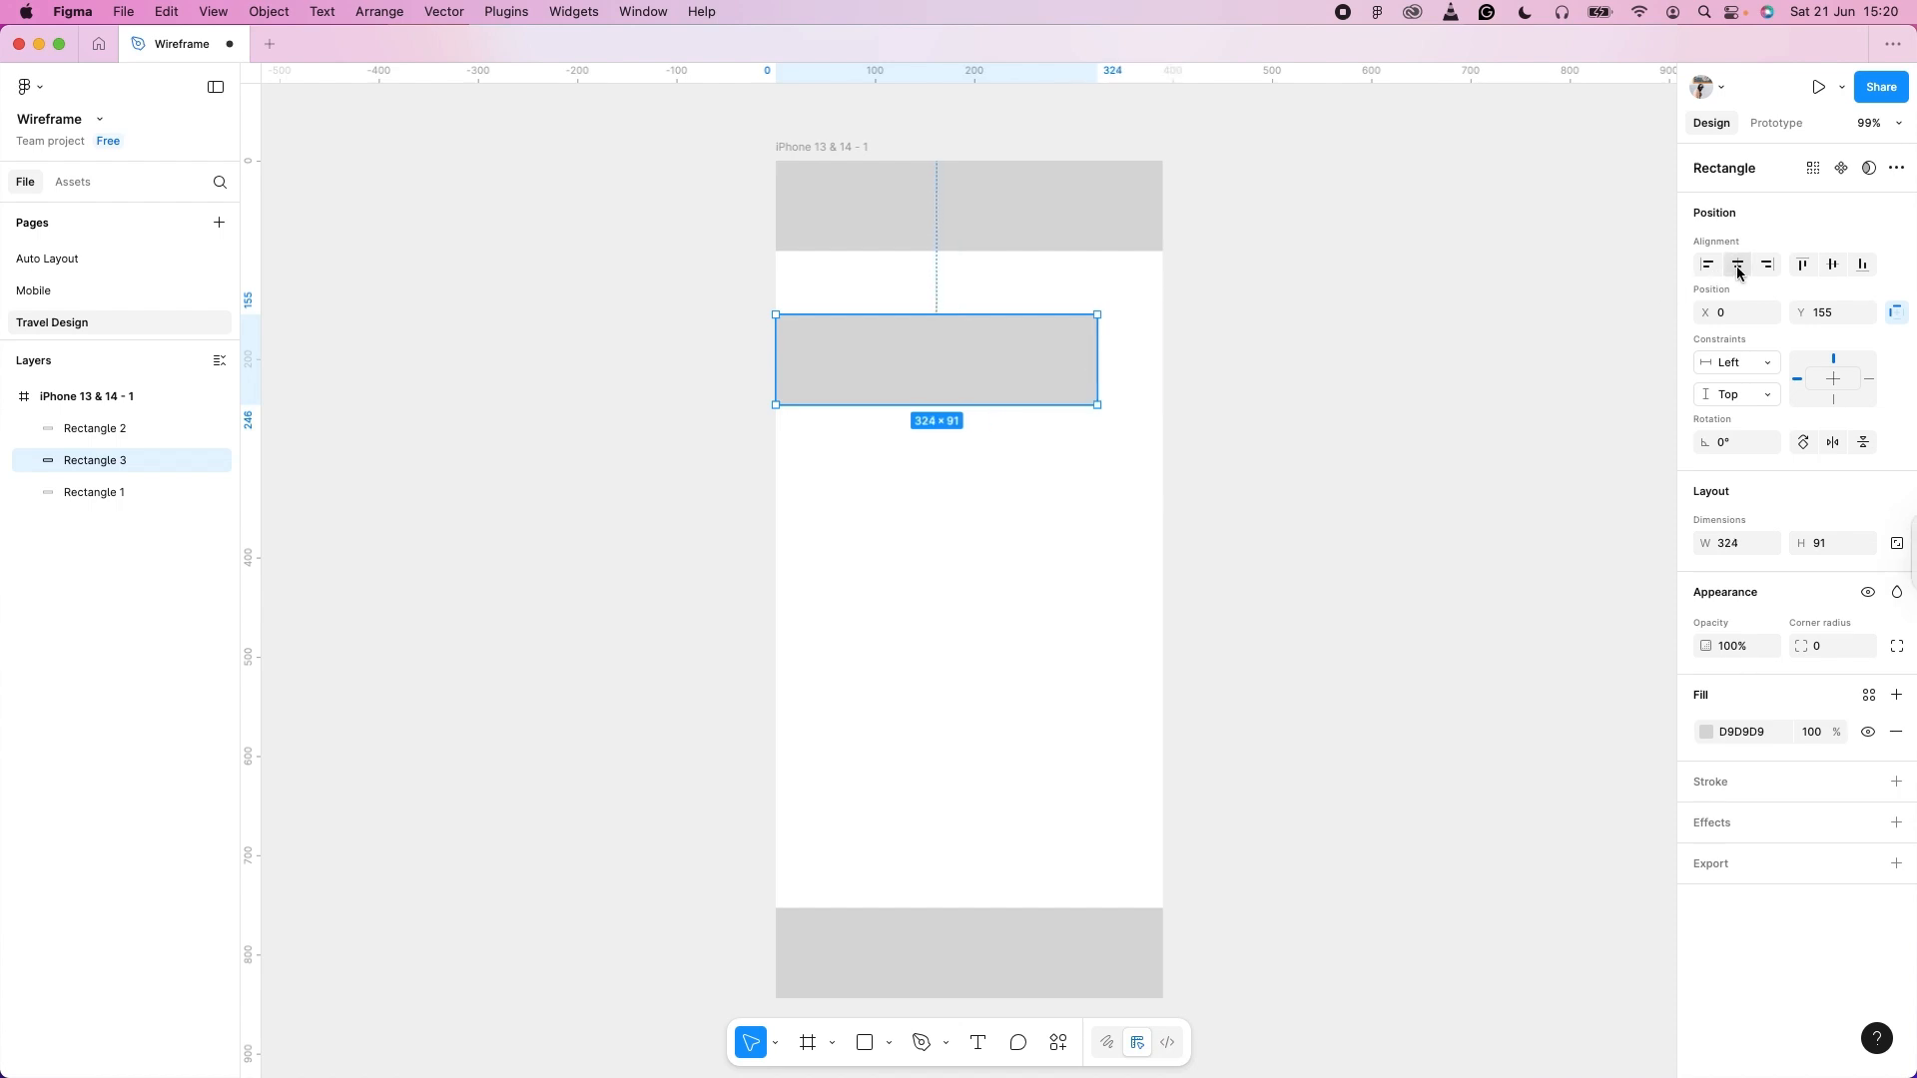
Centre the 324 × 91 rectangle horizontally in the iPhone frame and place three copies below it at 155 px intervals.
click(1737, 267)
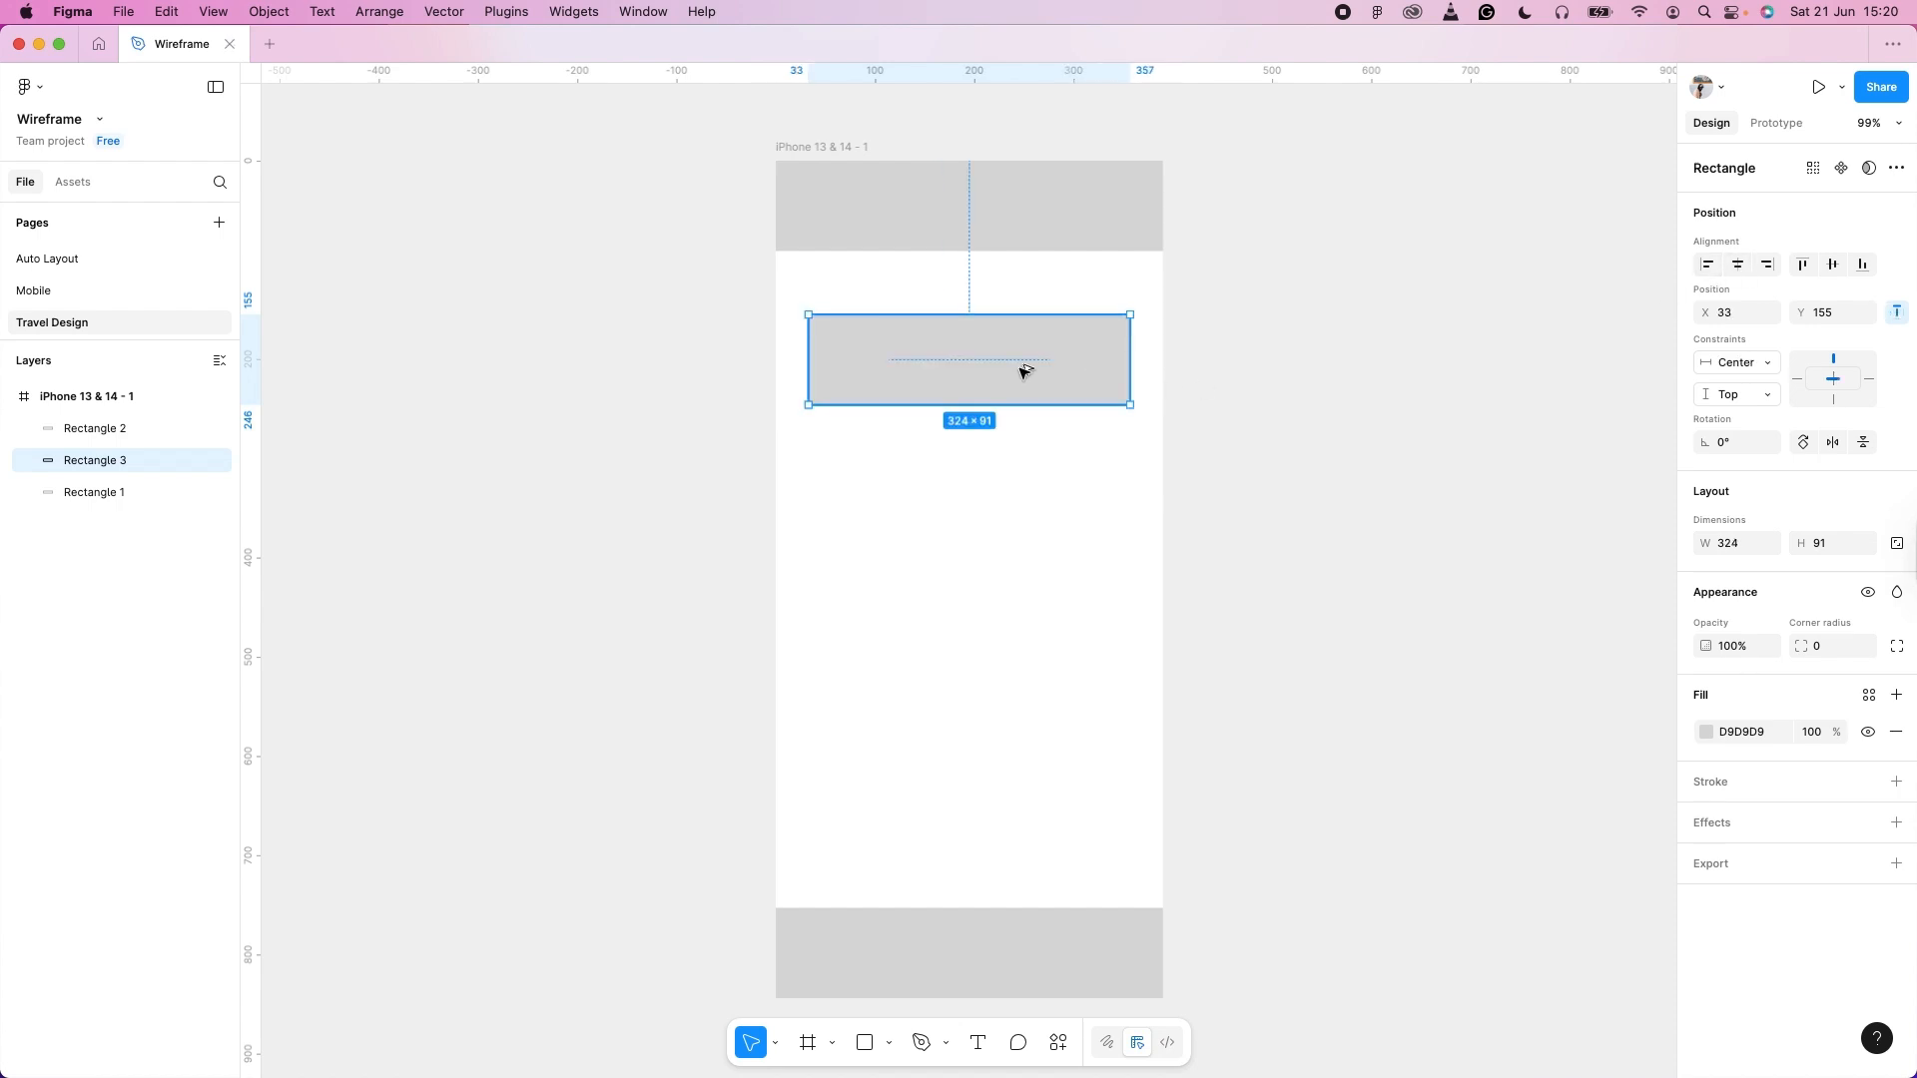
drag(1019, 366, 1020, 527)
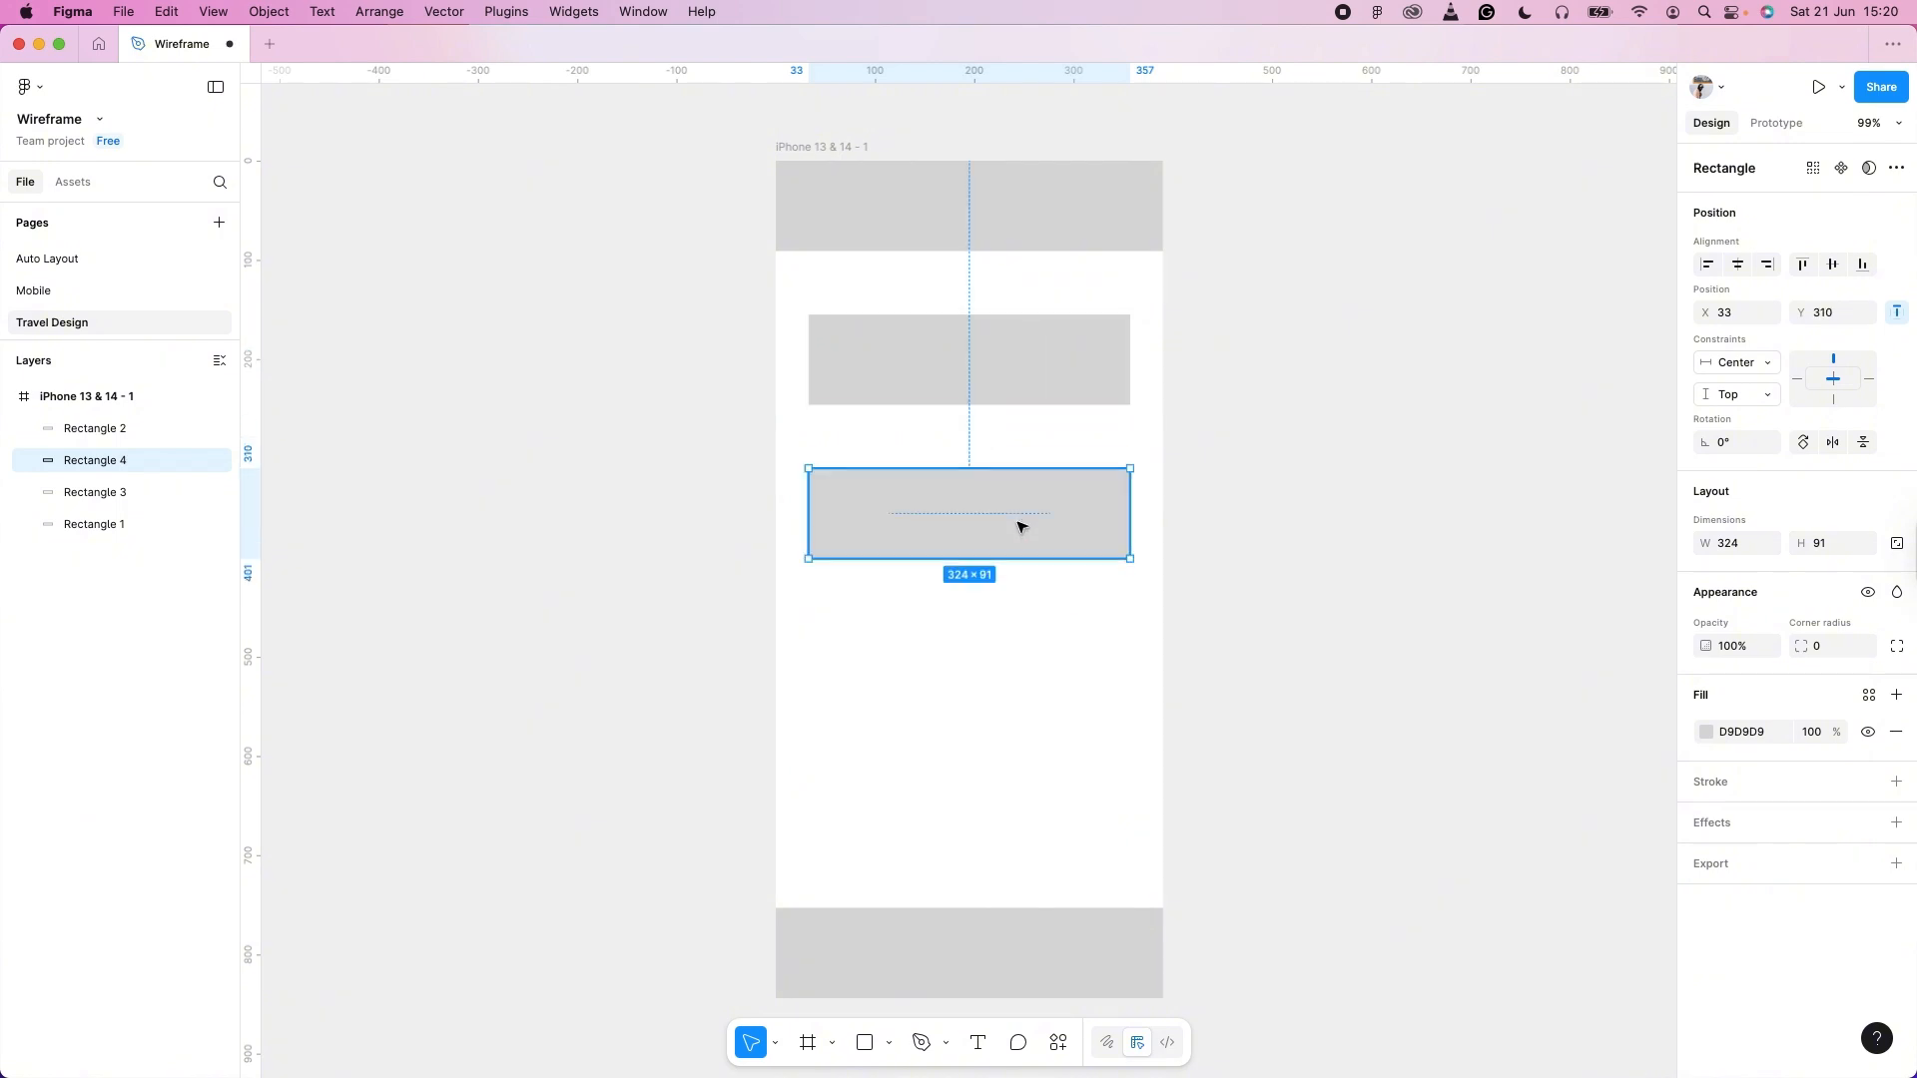
key(super+d)
key(super+d)
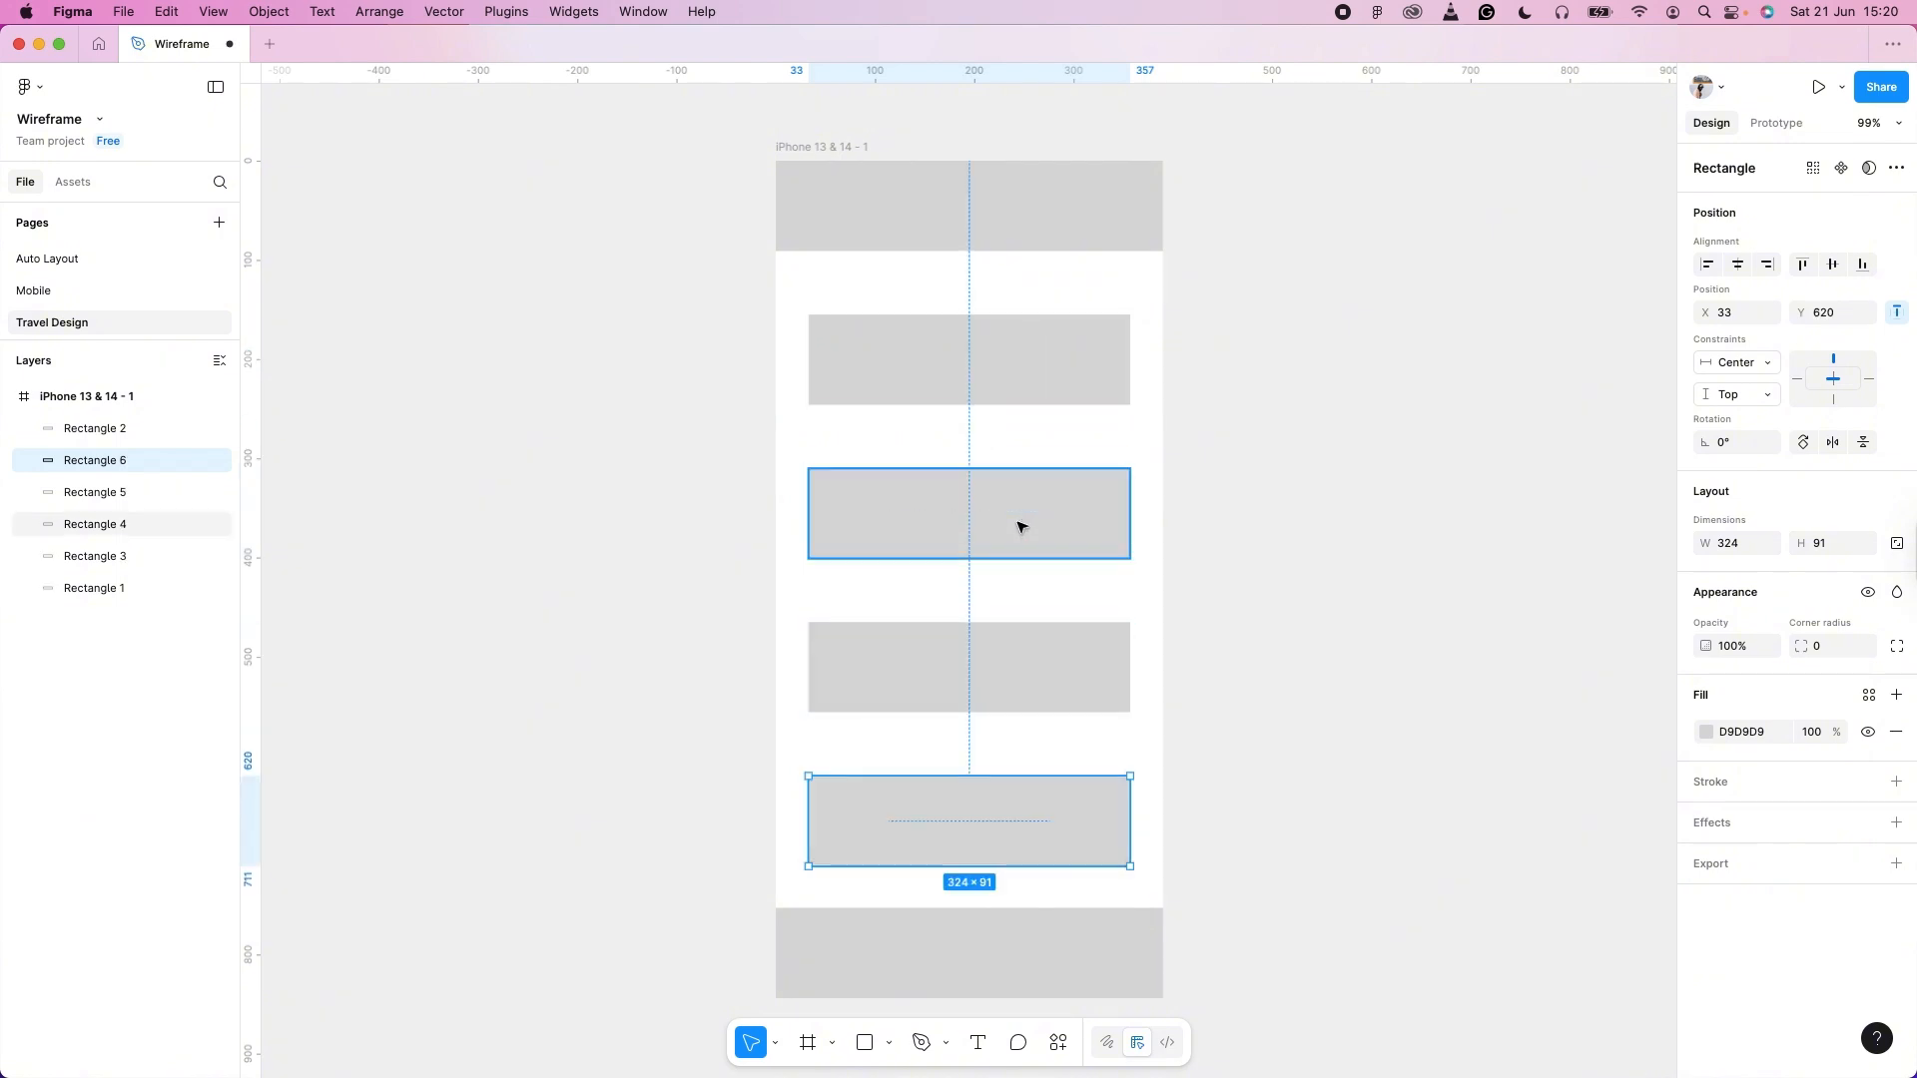
click(1205, 442)
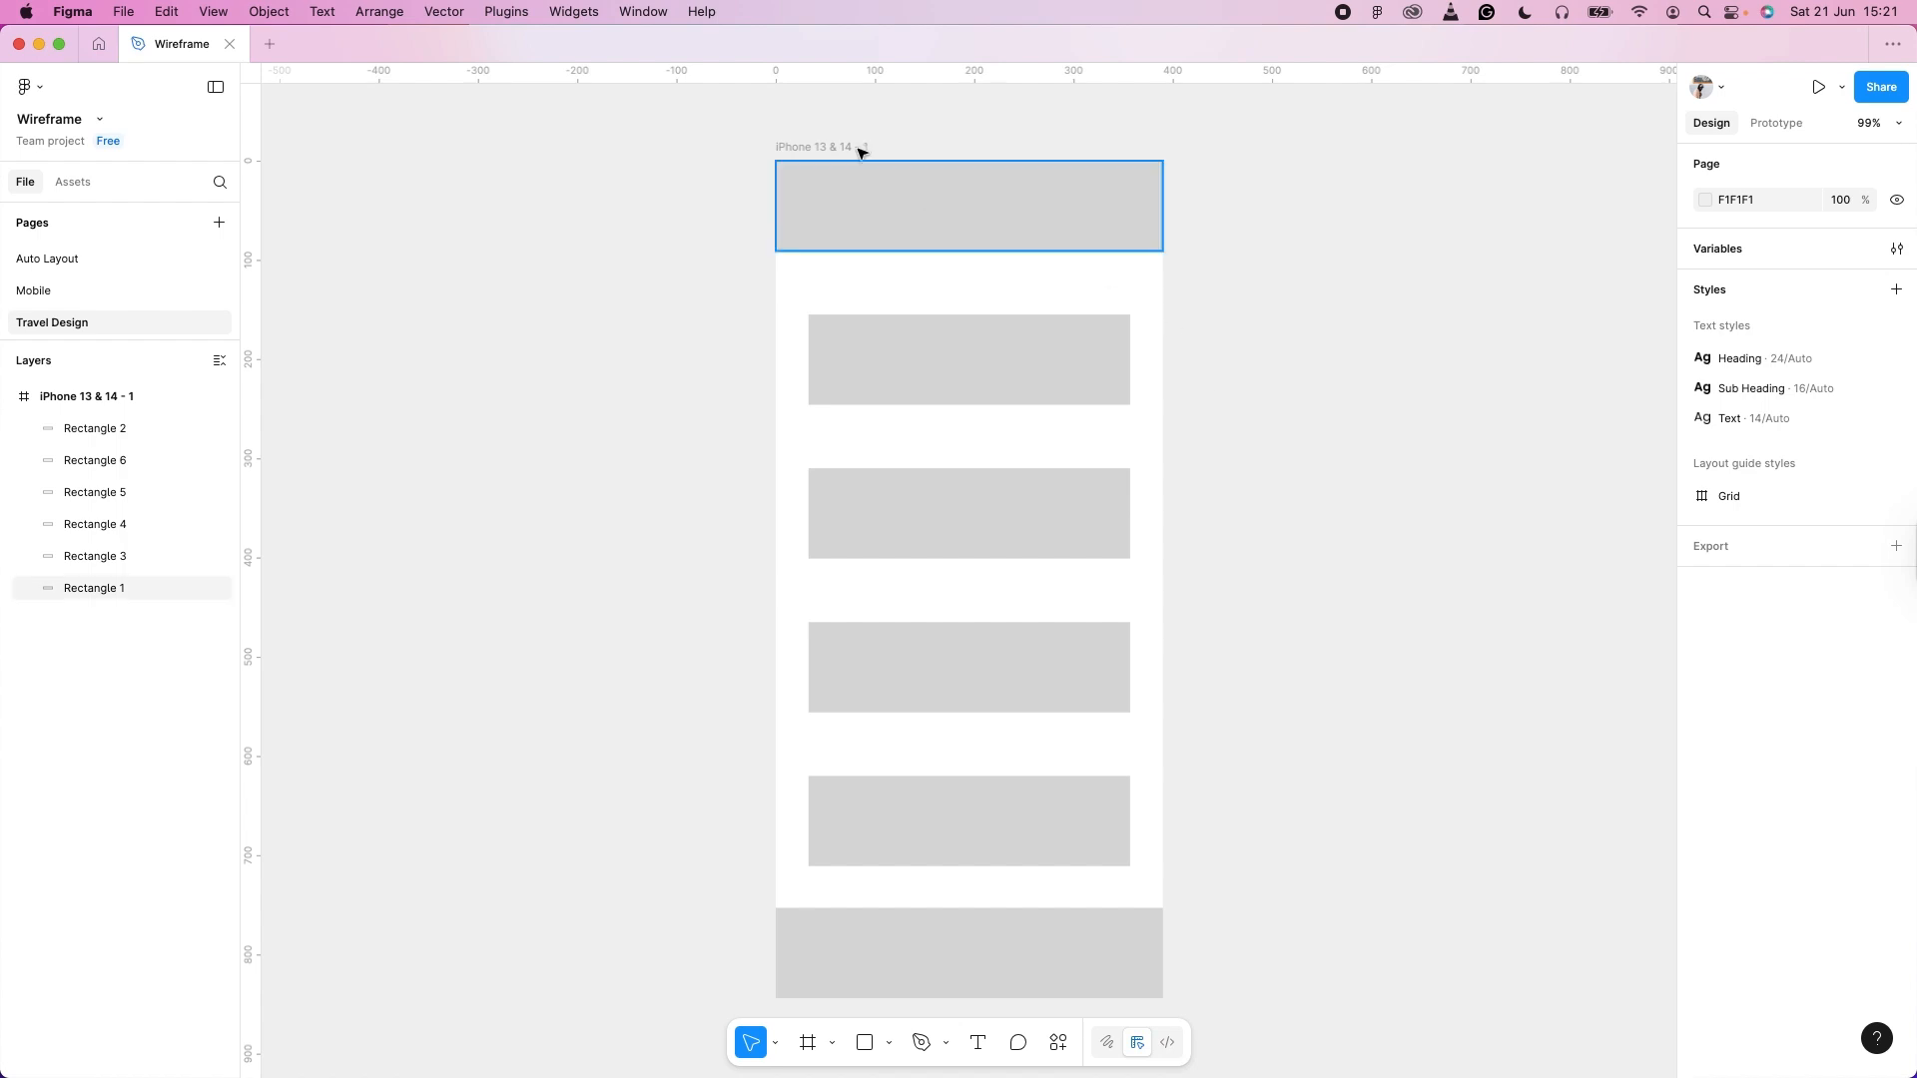
Preview the iPhone 13 & 14 - 1 frame as a prototype and return to the design file.
click(860, 151)
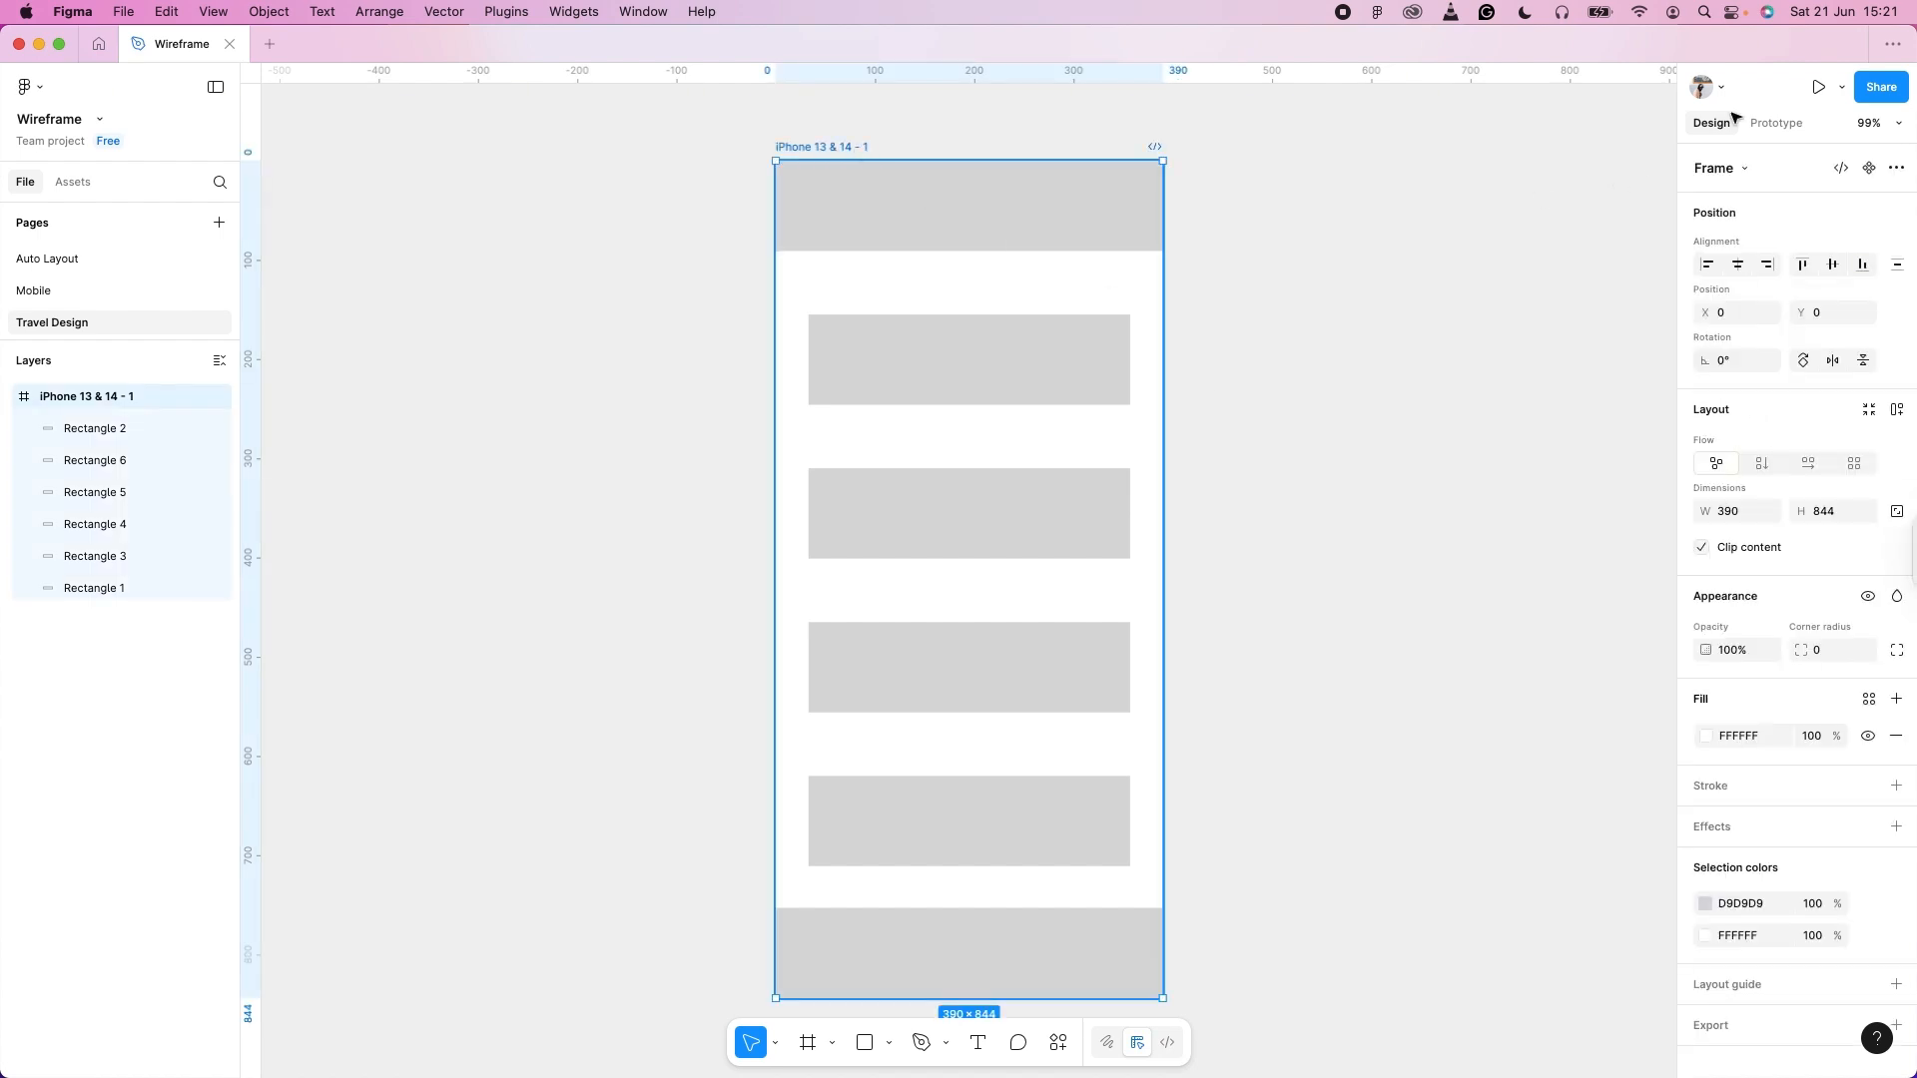
click(1819, 88)
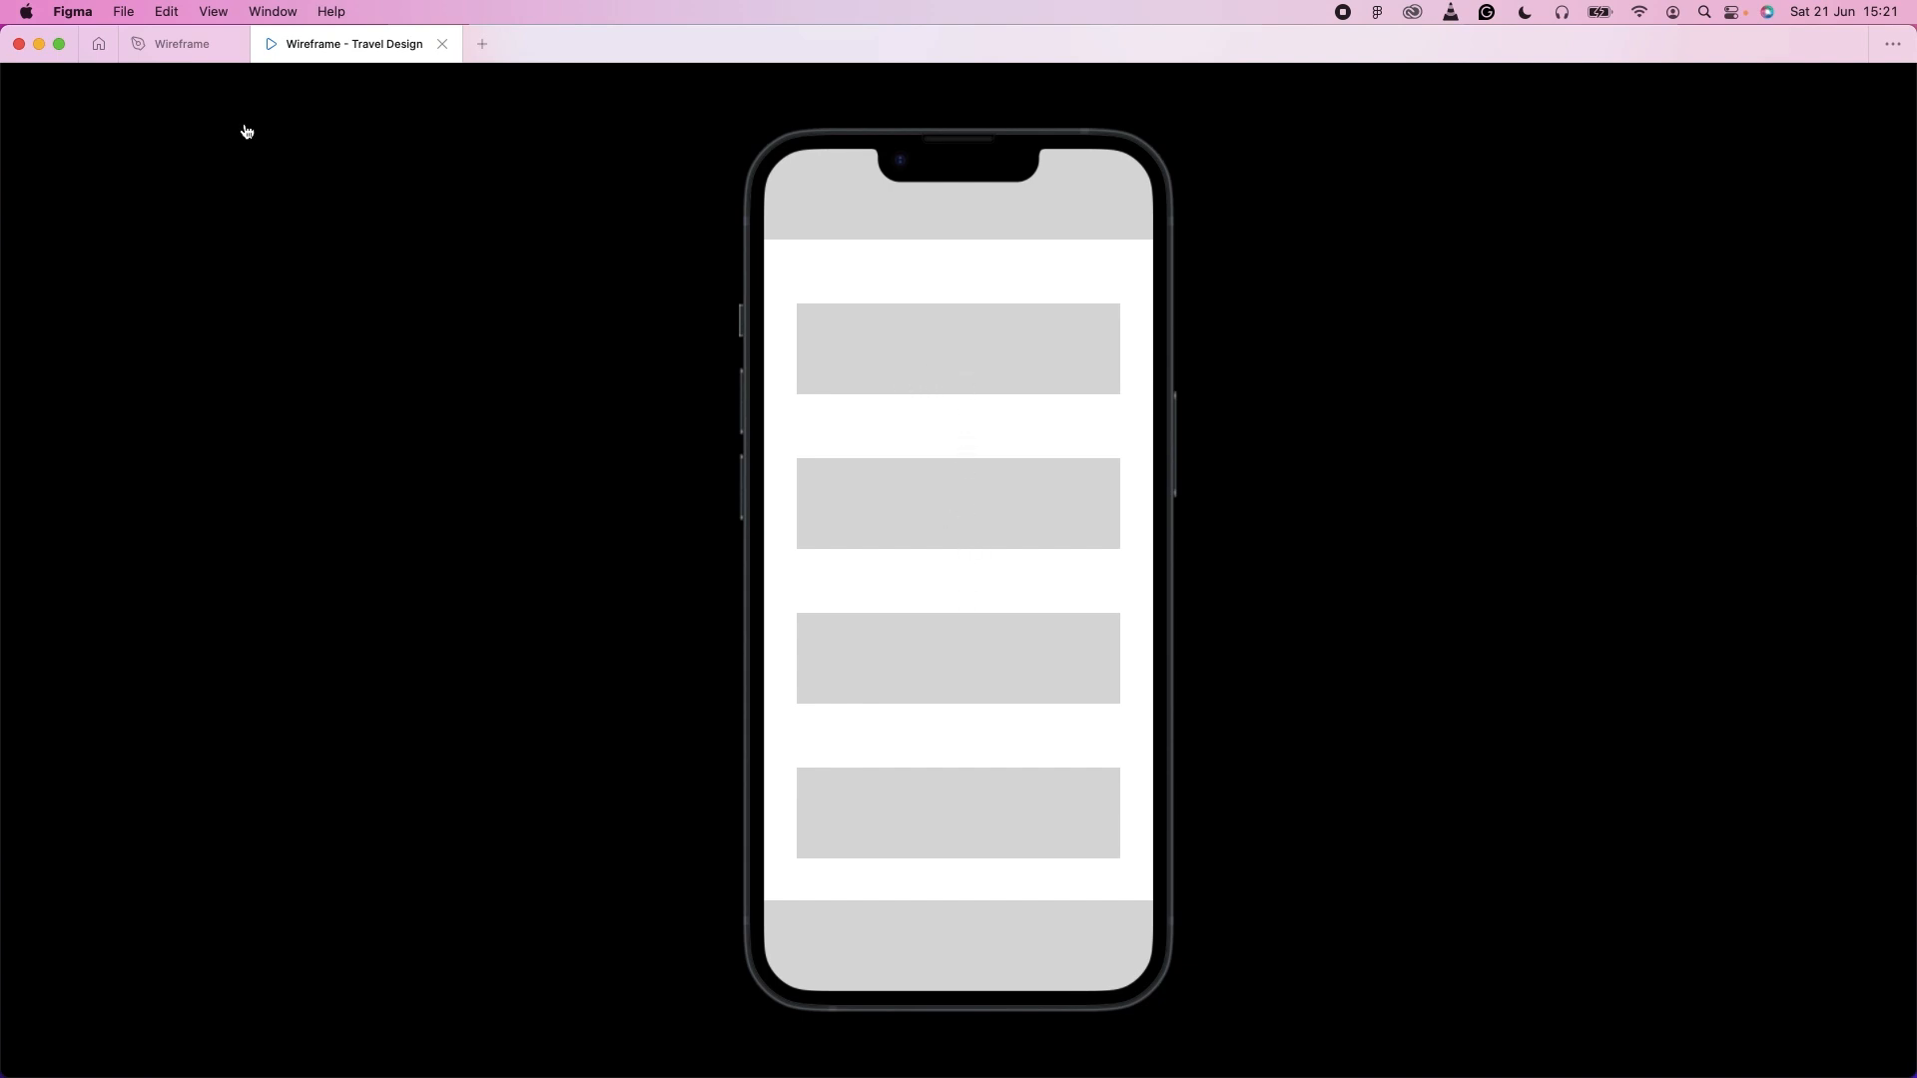
click(180, 53)
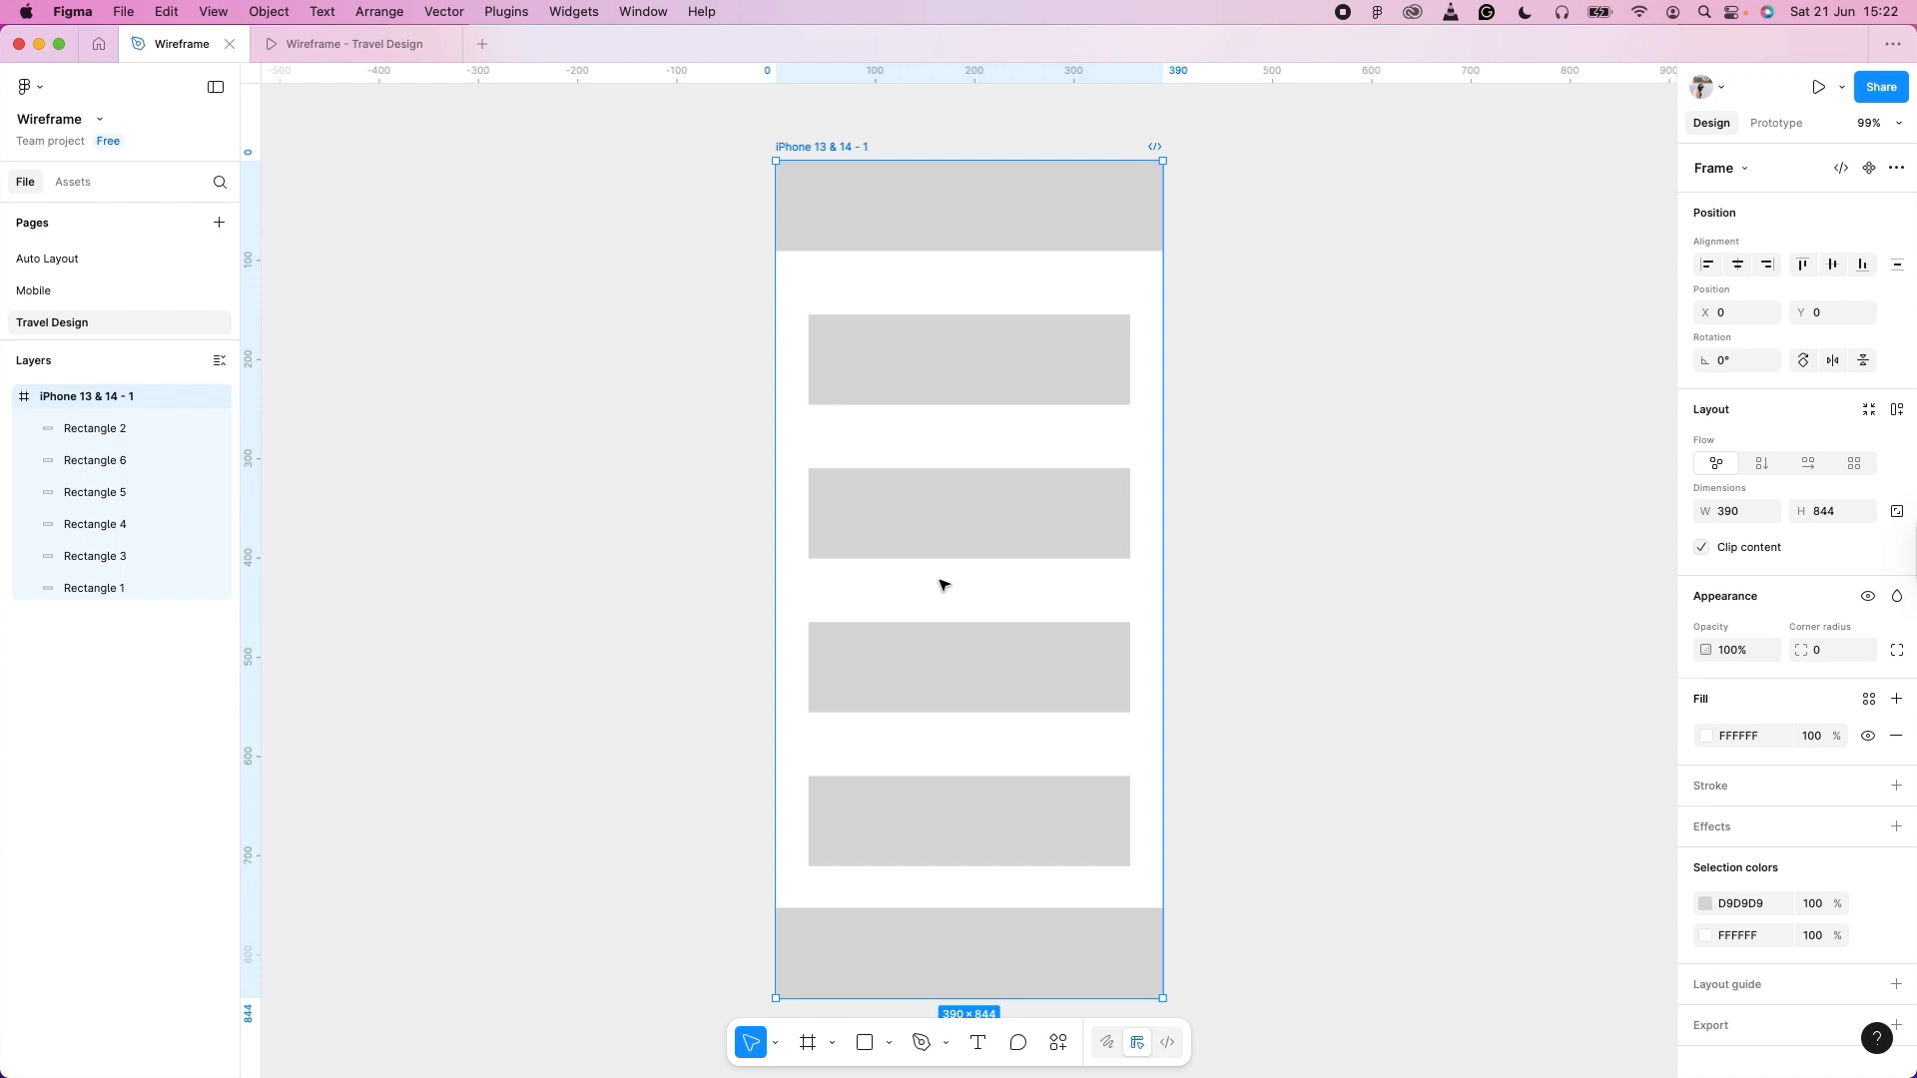
Extend the iPhone frame's height to about 1311 and move the full-width footer rectangle to its lower edge at about Y 1219.
scroll(943, 585, down, 10)
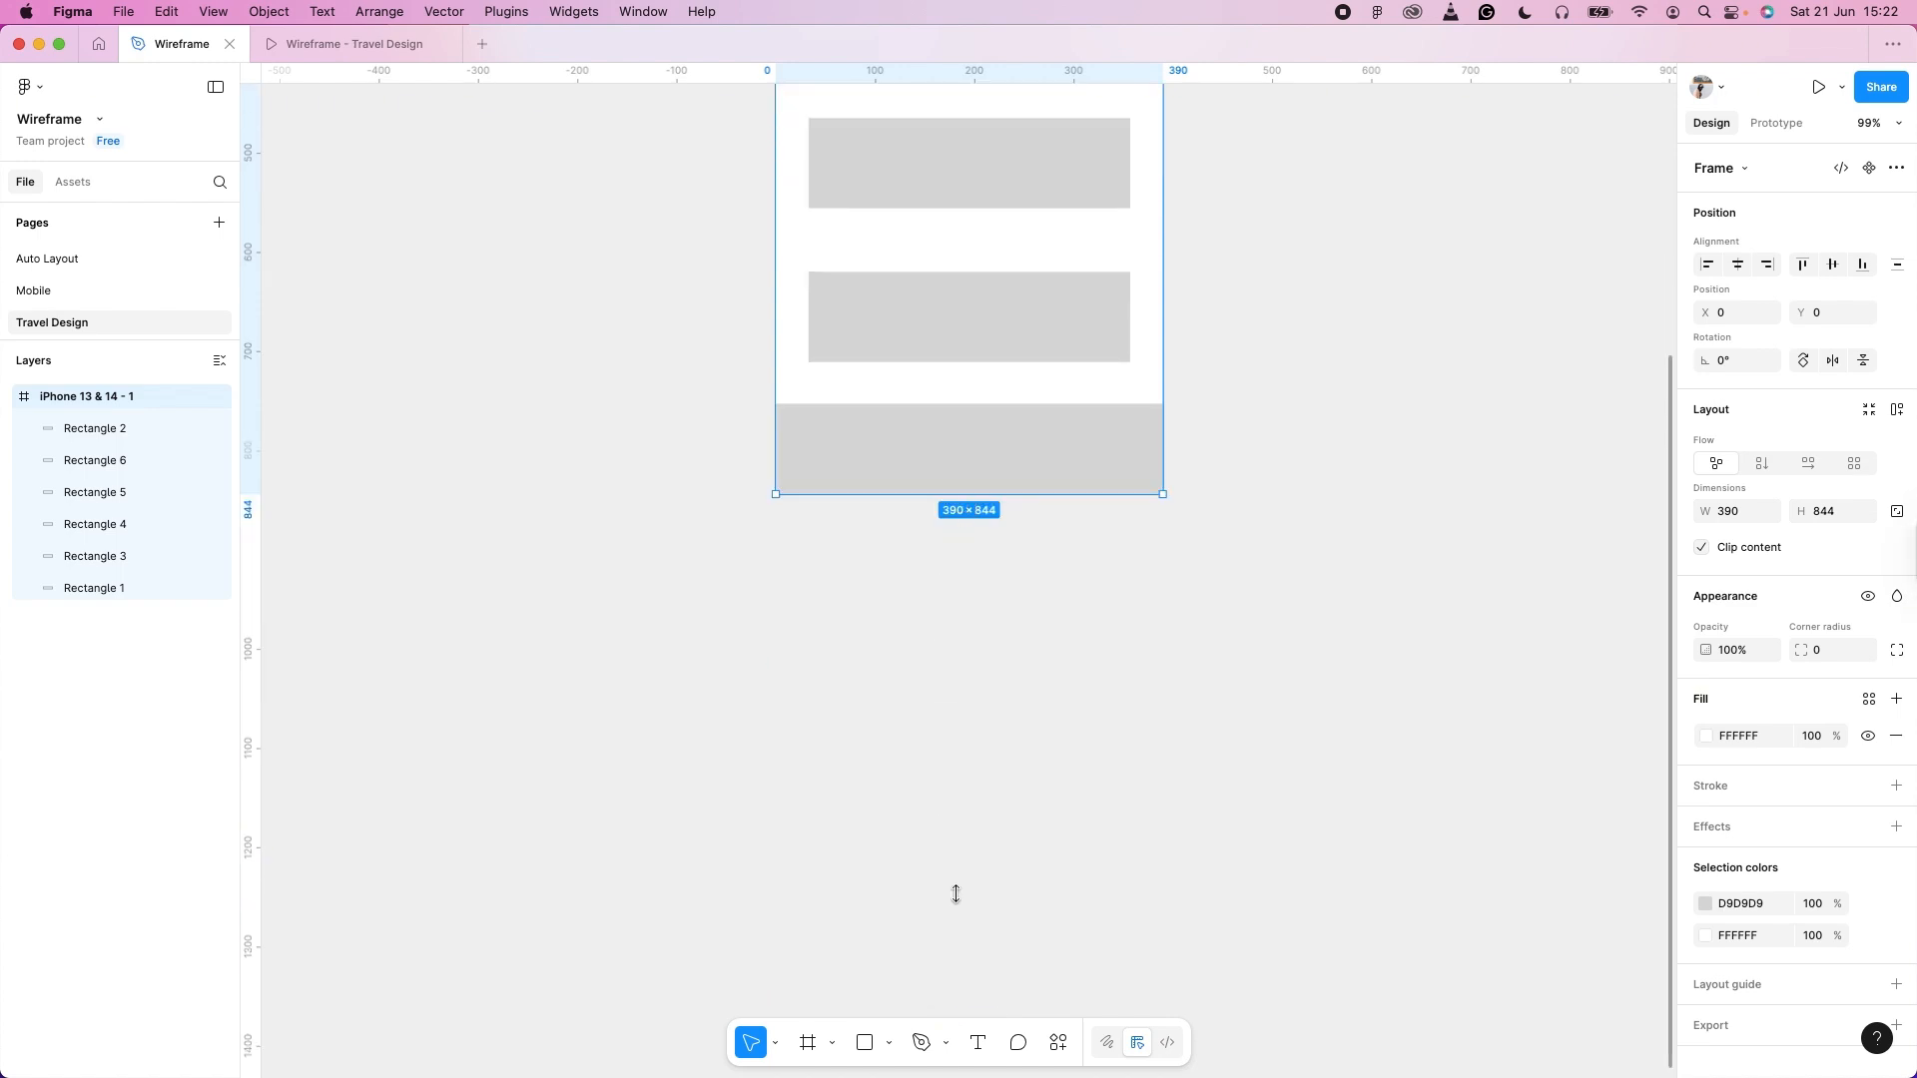
drag(955, 944, 955, 959)
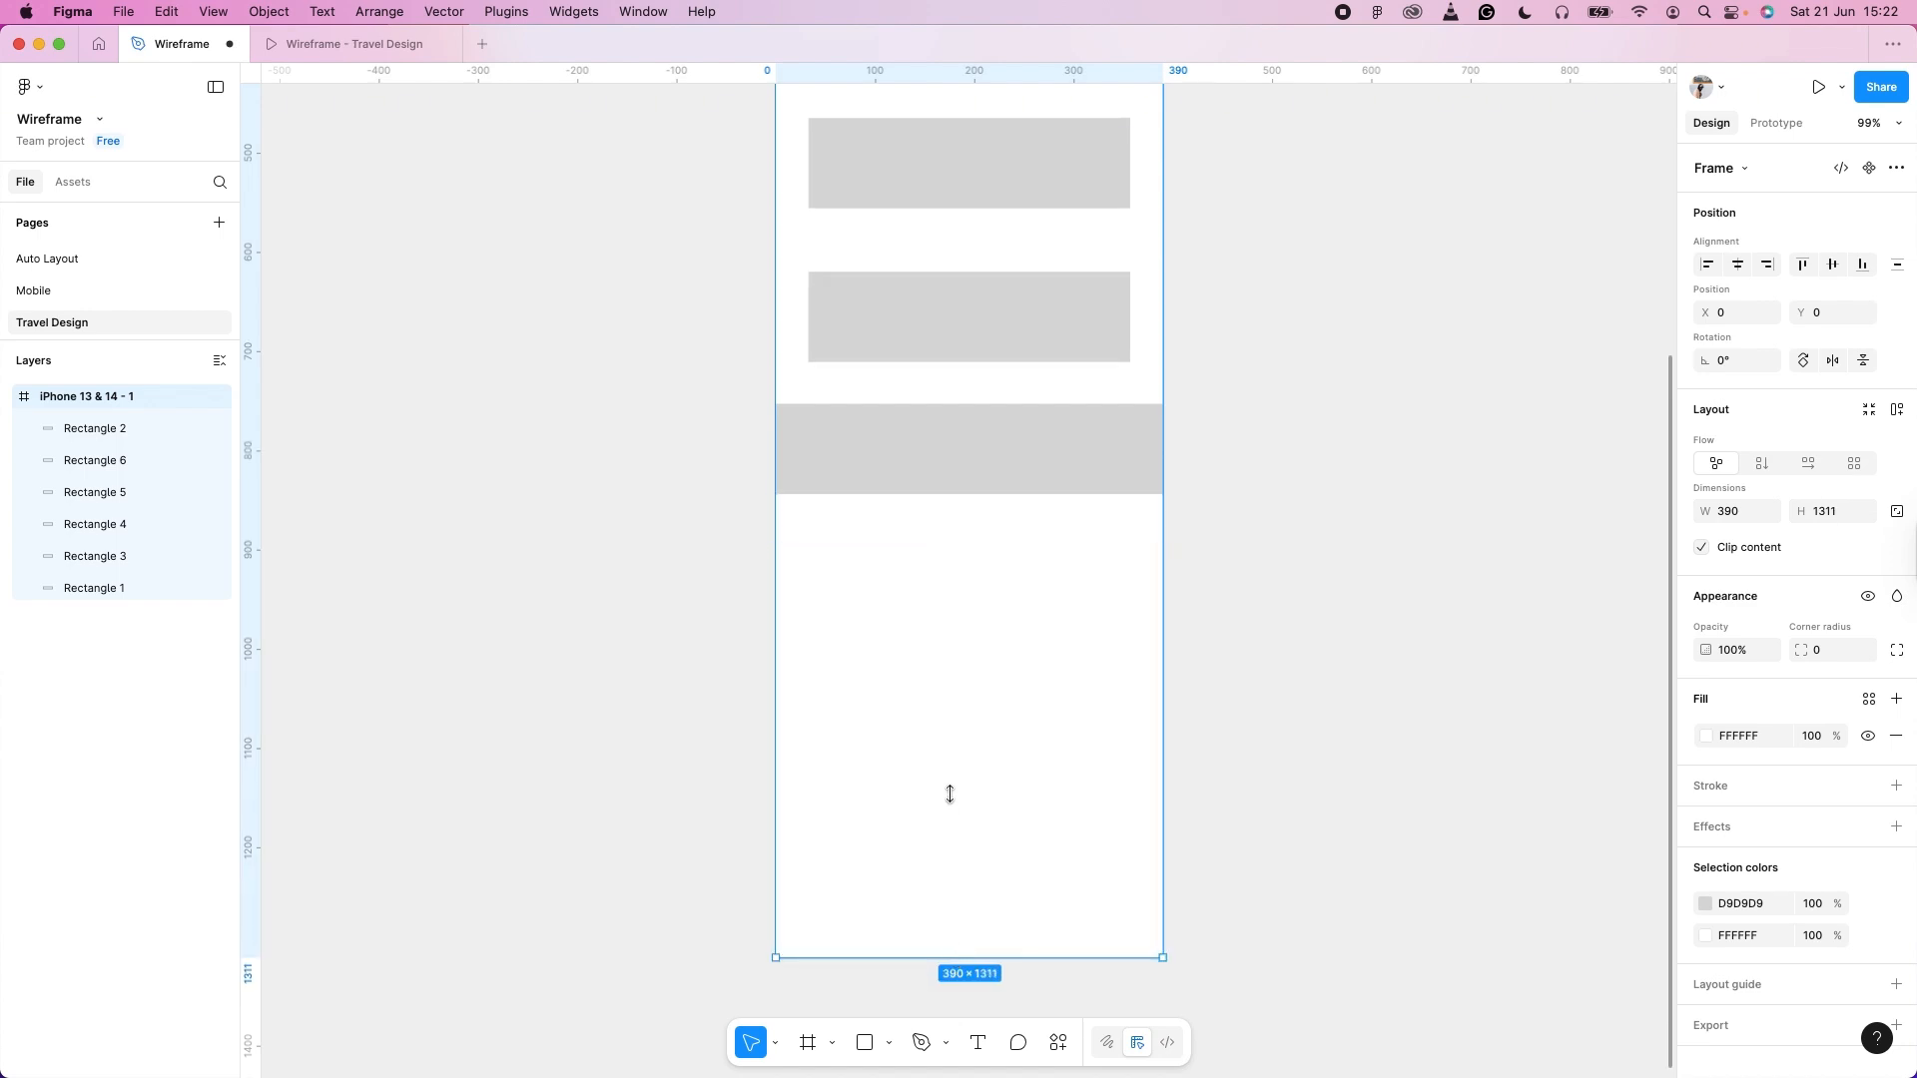
click(948, 469)
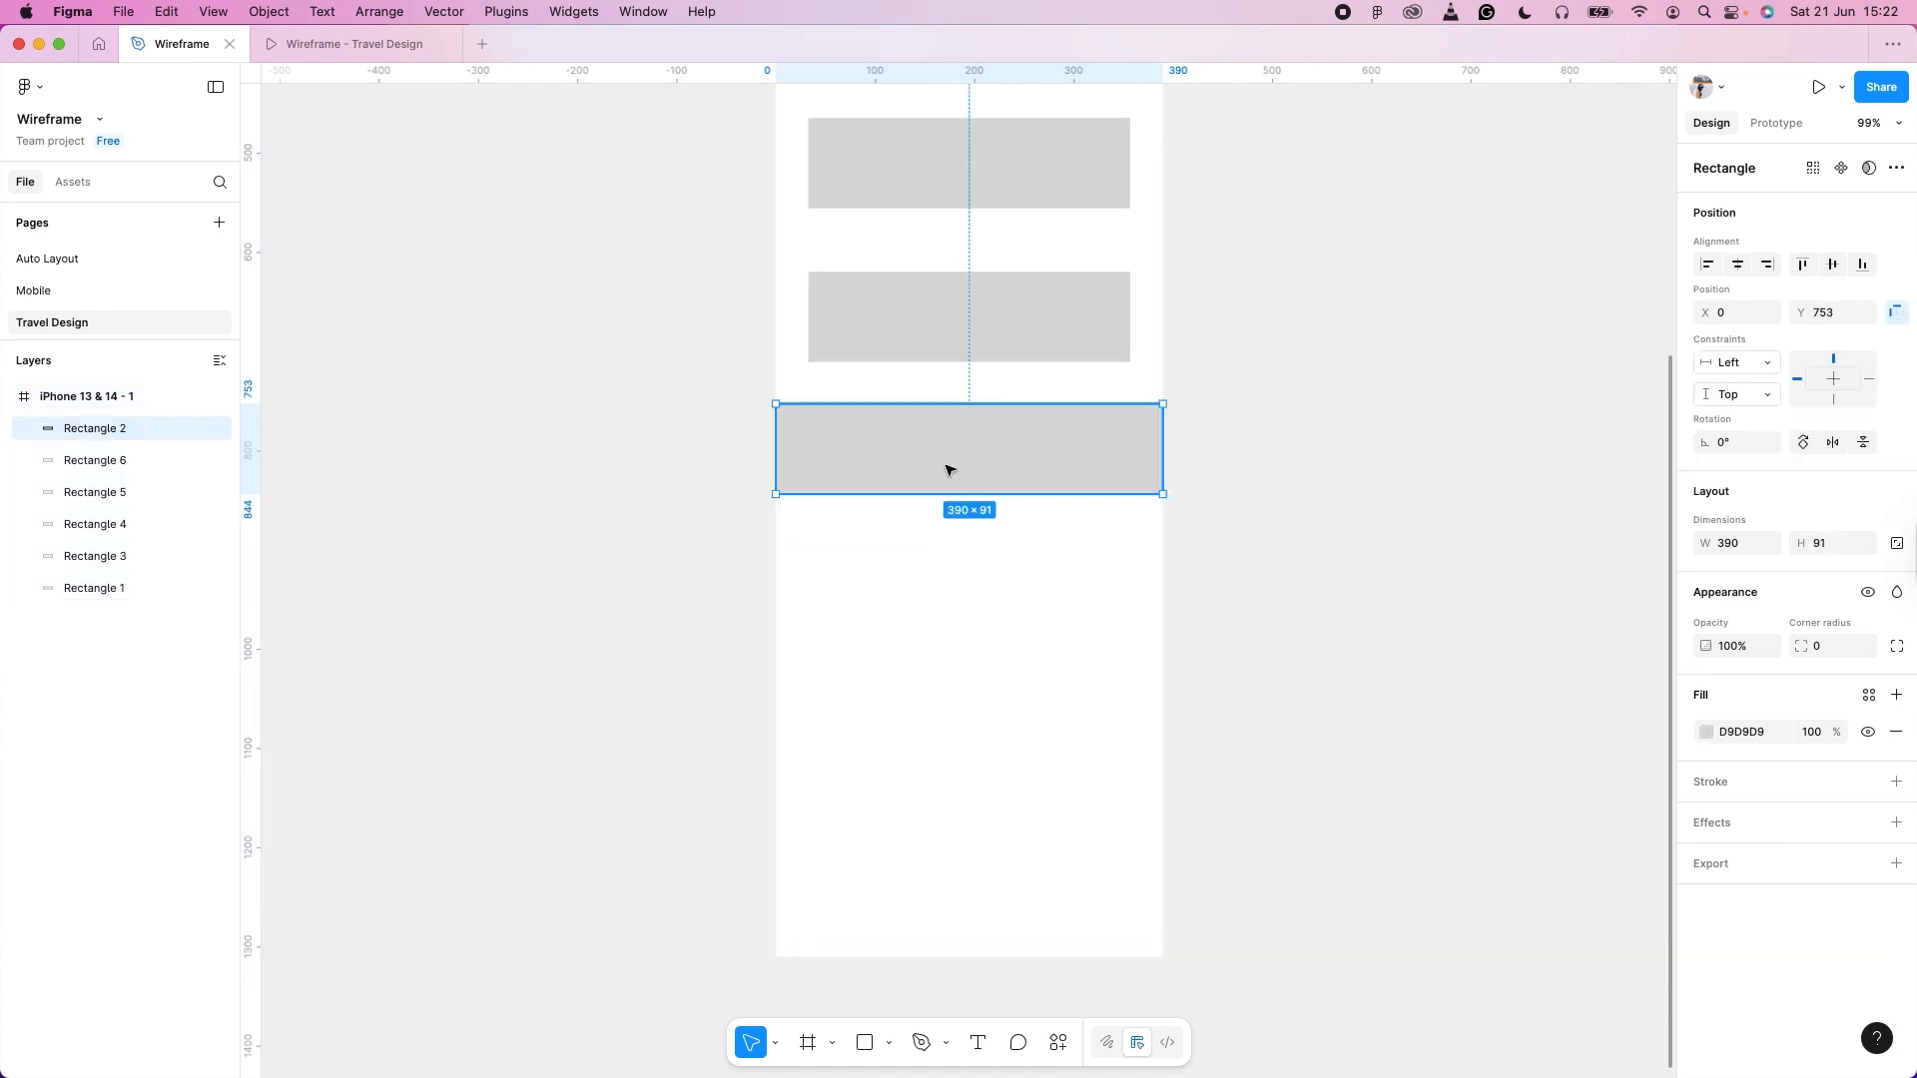
drag(946, 469, 950, 929)
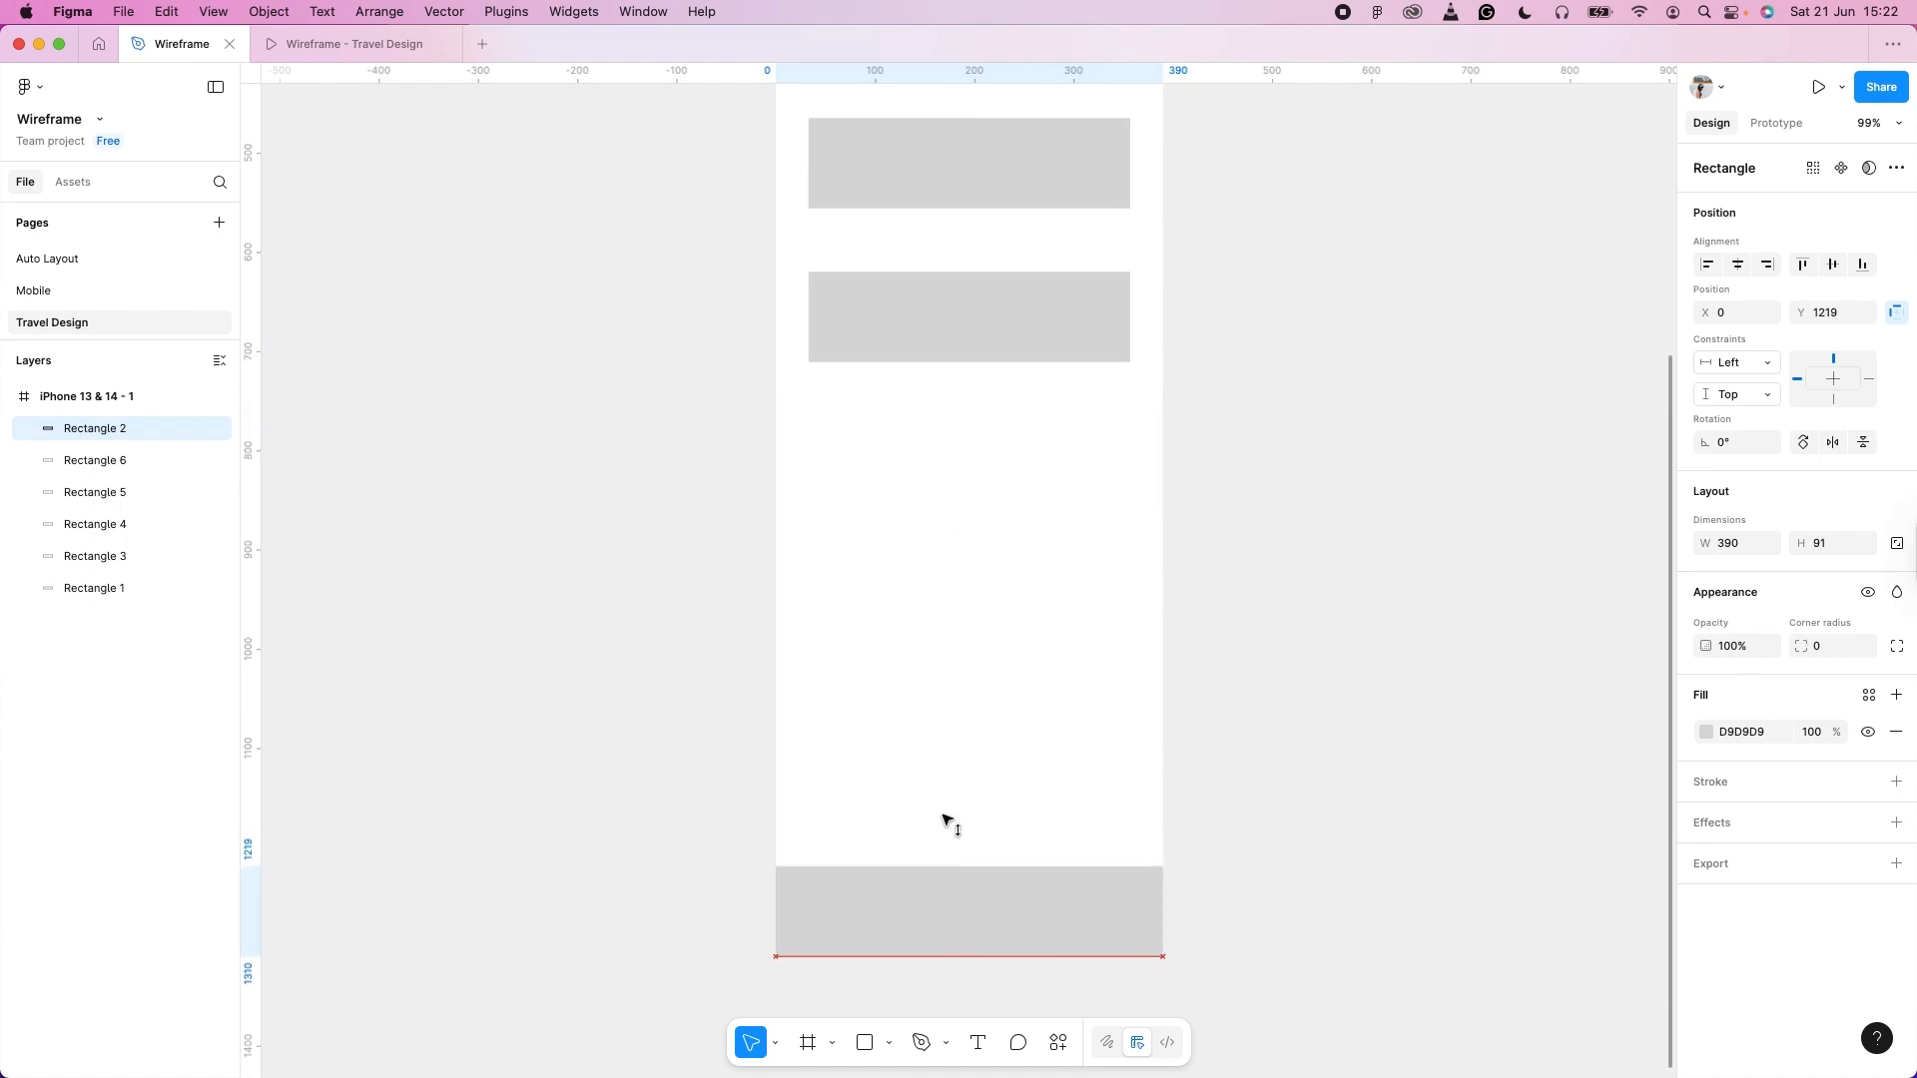
Fill the gap above the footer with three more copies of the lowest content rectangle, keeping the 155 px interval.
click(948, 342)
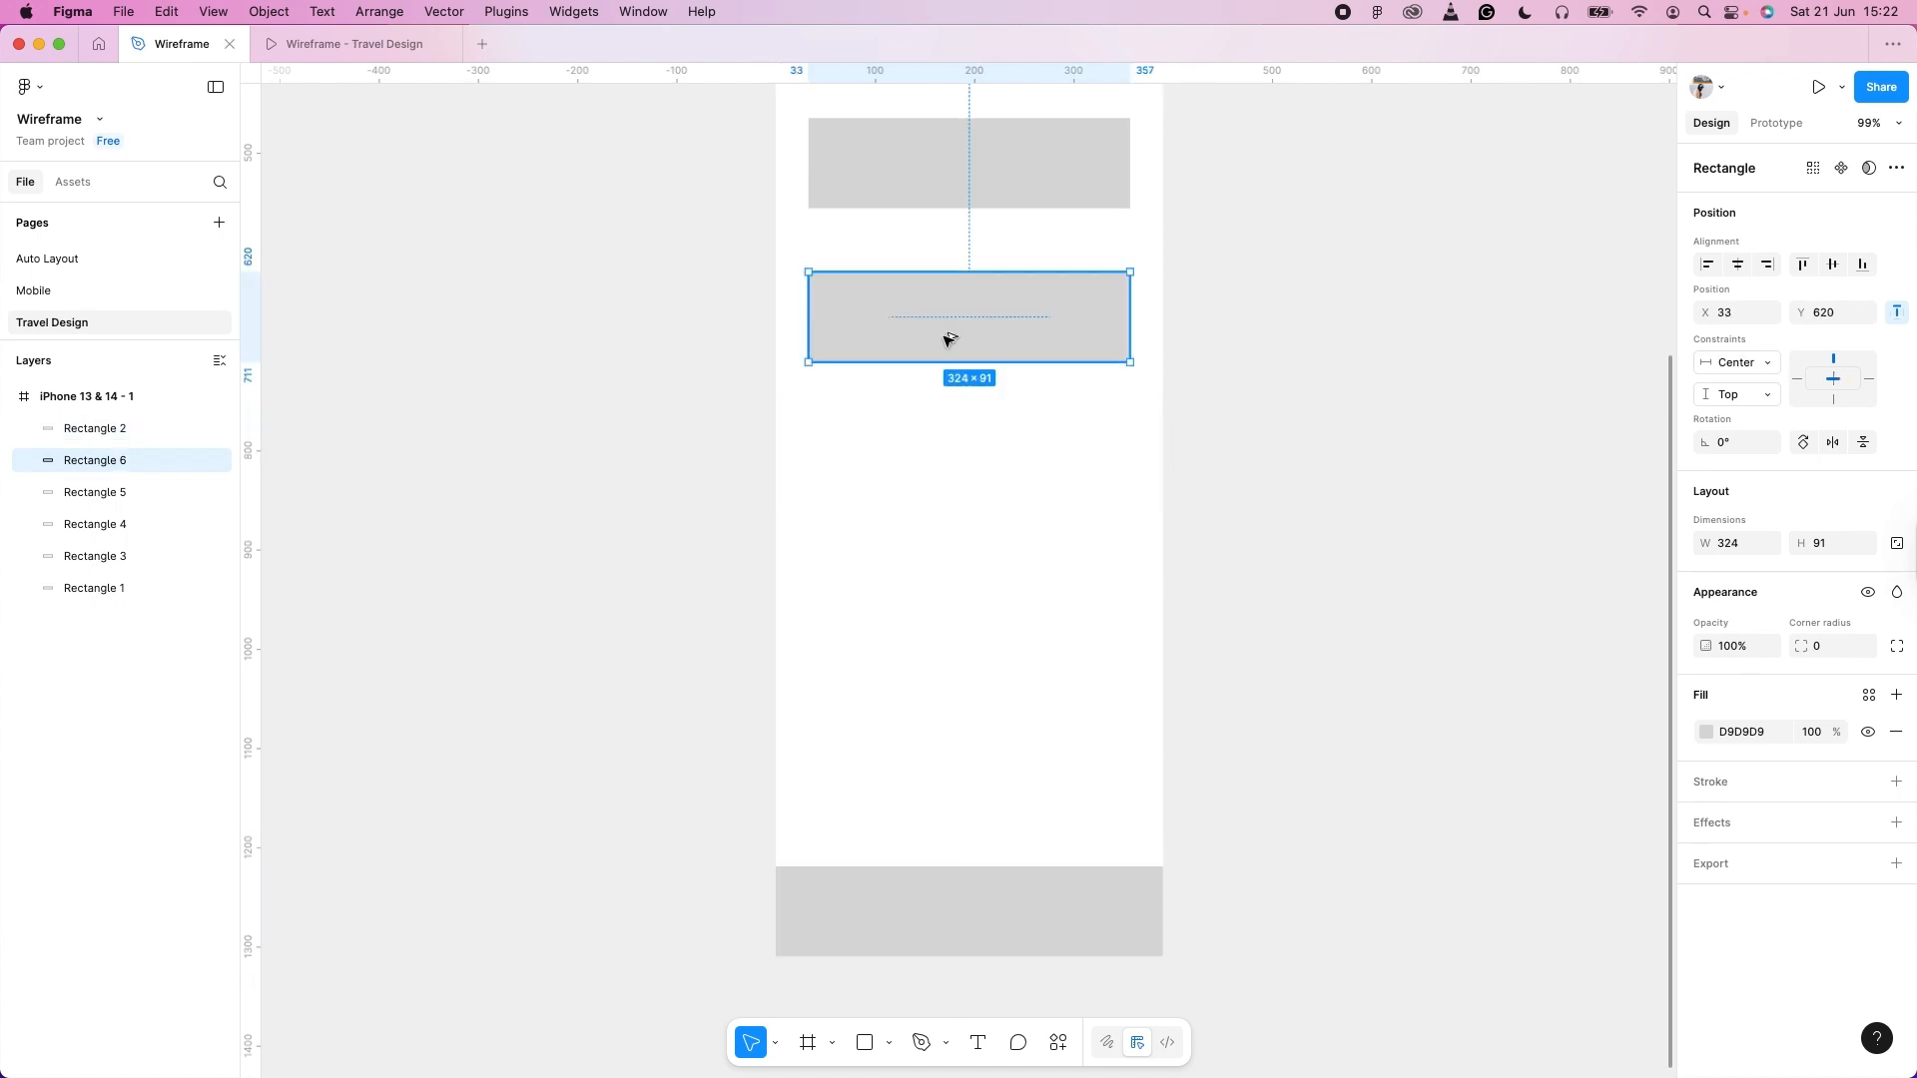
alt+drag(949, 340, 947, 494)
key(super+d)
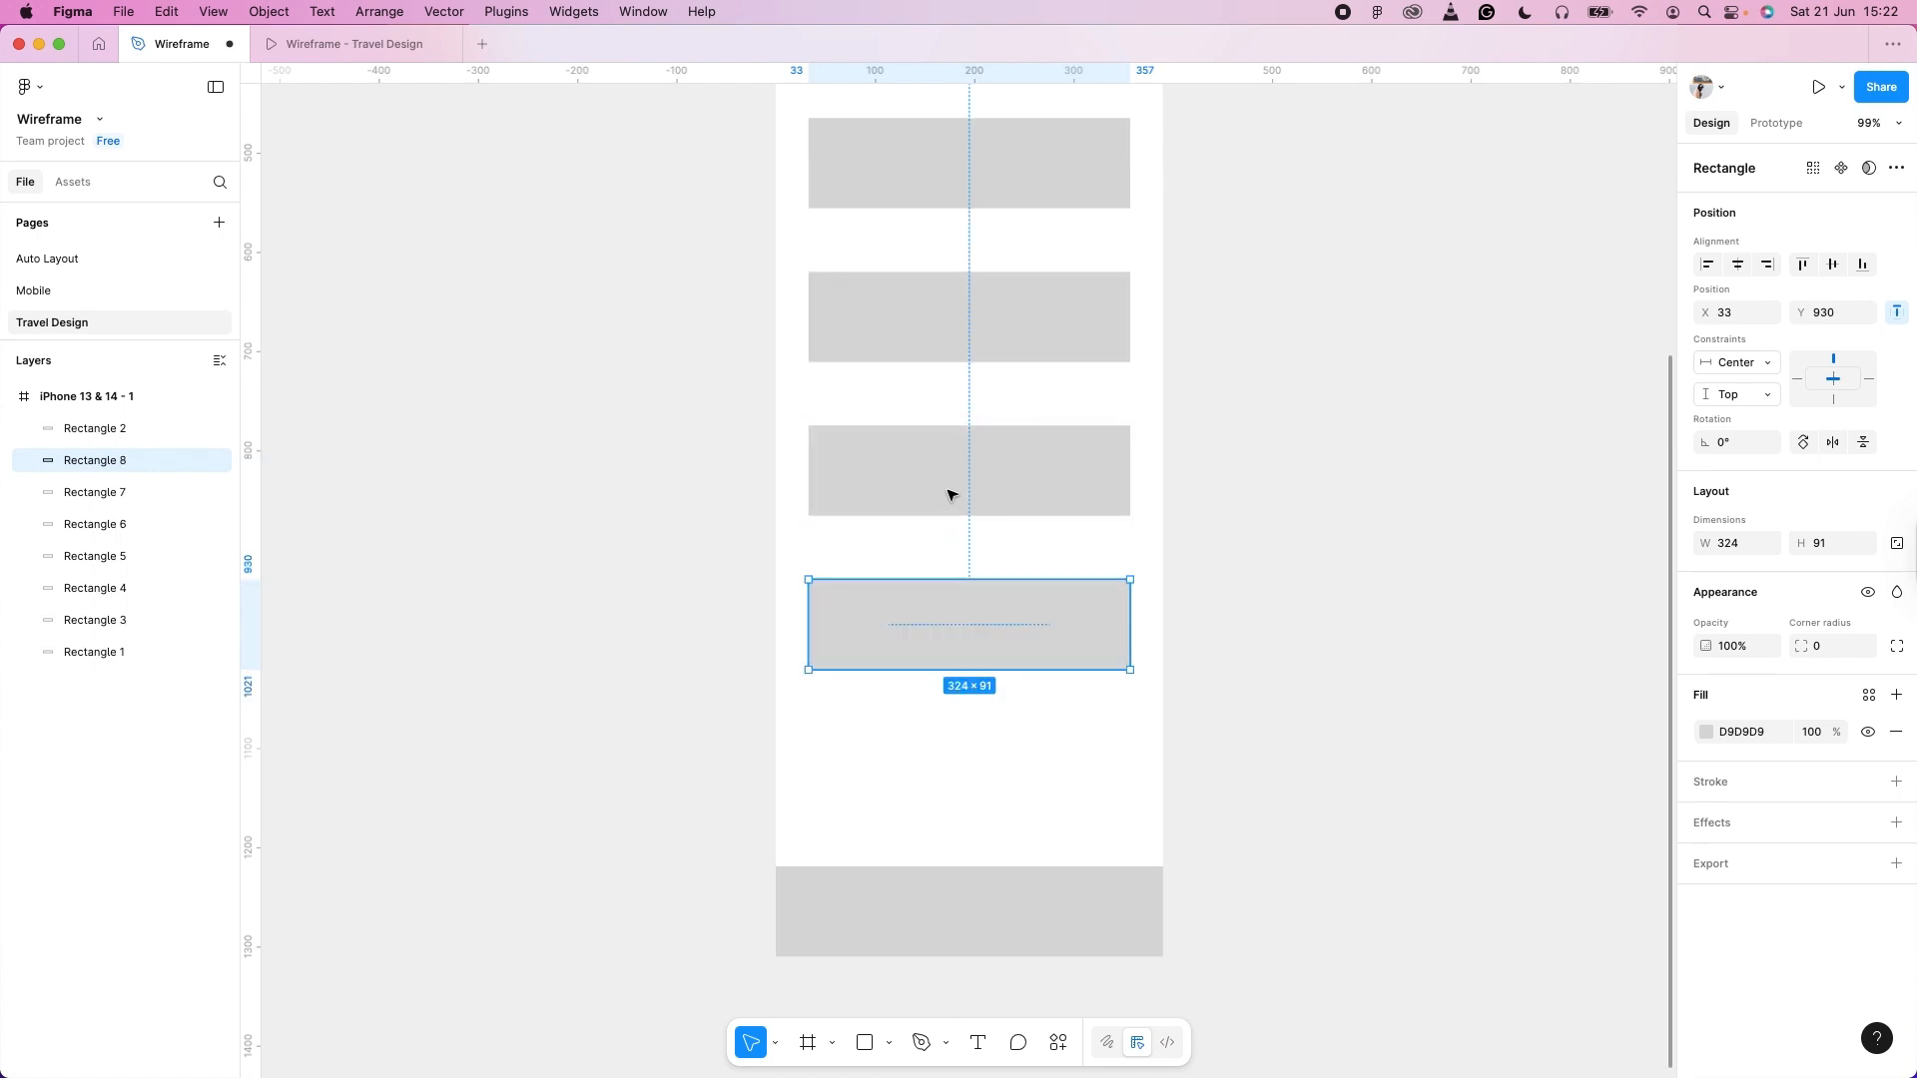
key(super+d)
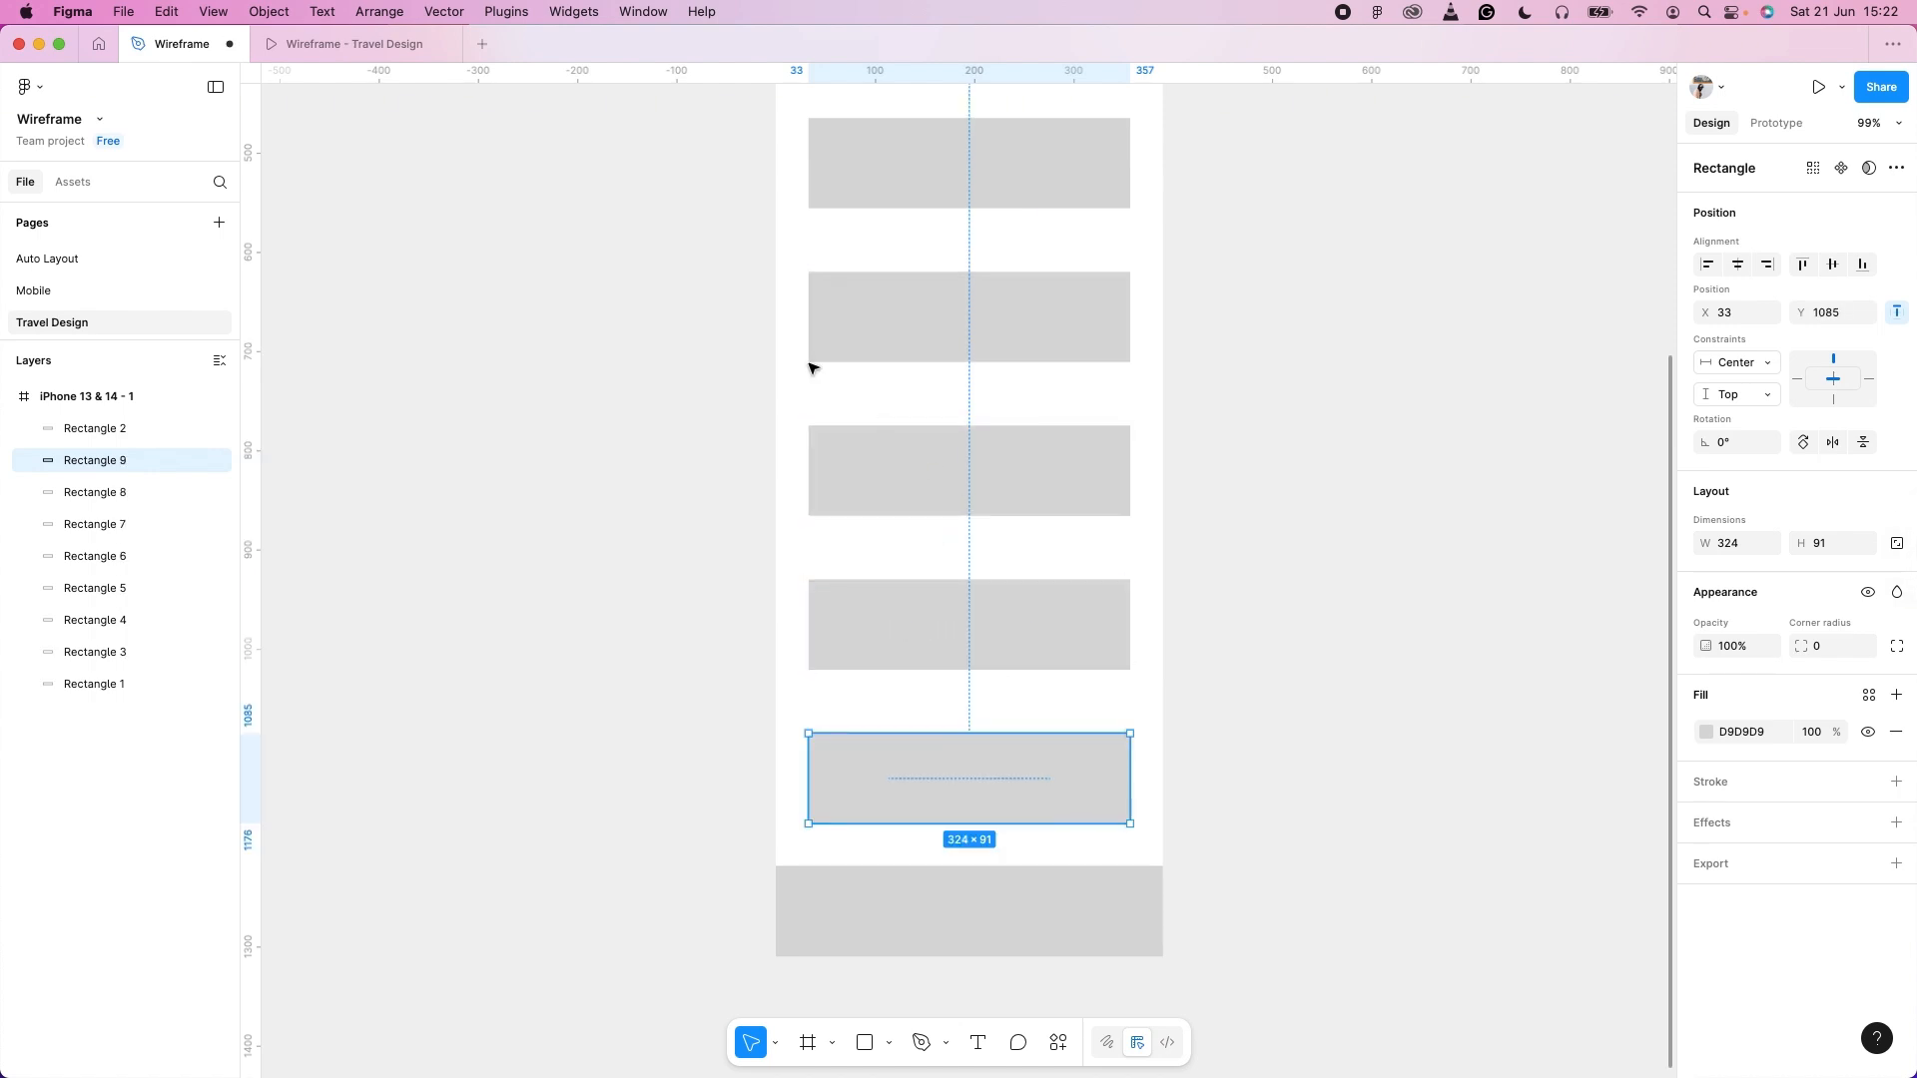
Scroll the extended page up and down in the prototype preview to check how the header and footer bars move, and return to the design.
click(347, 44)
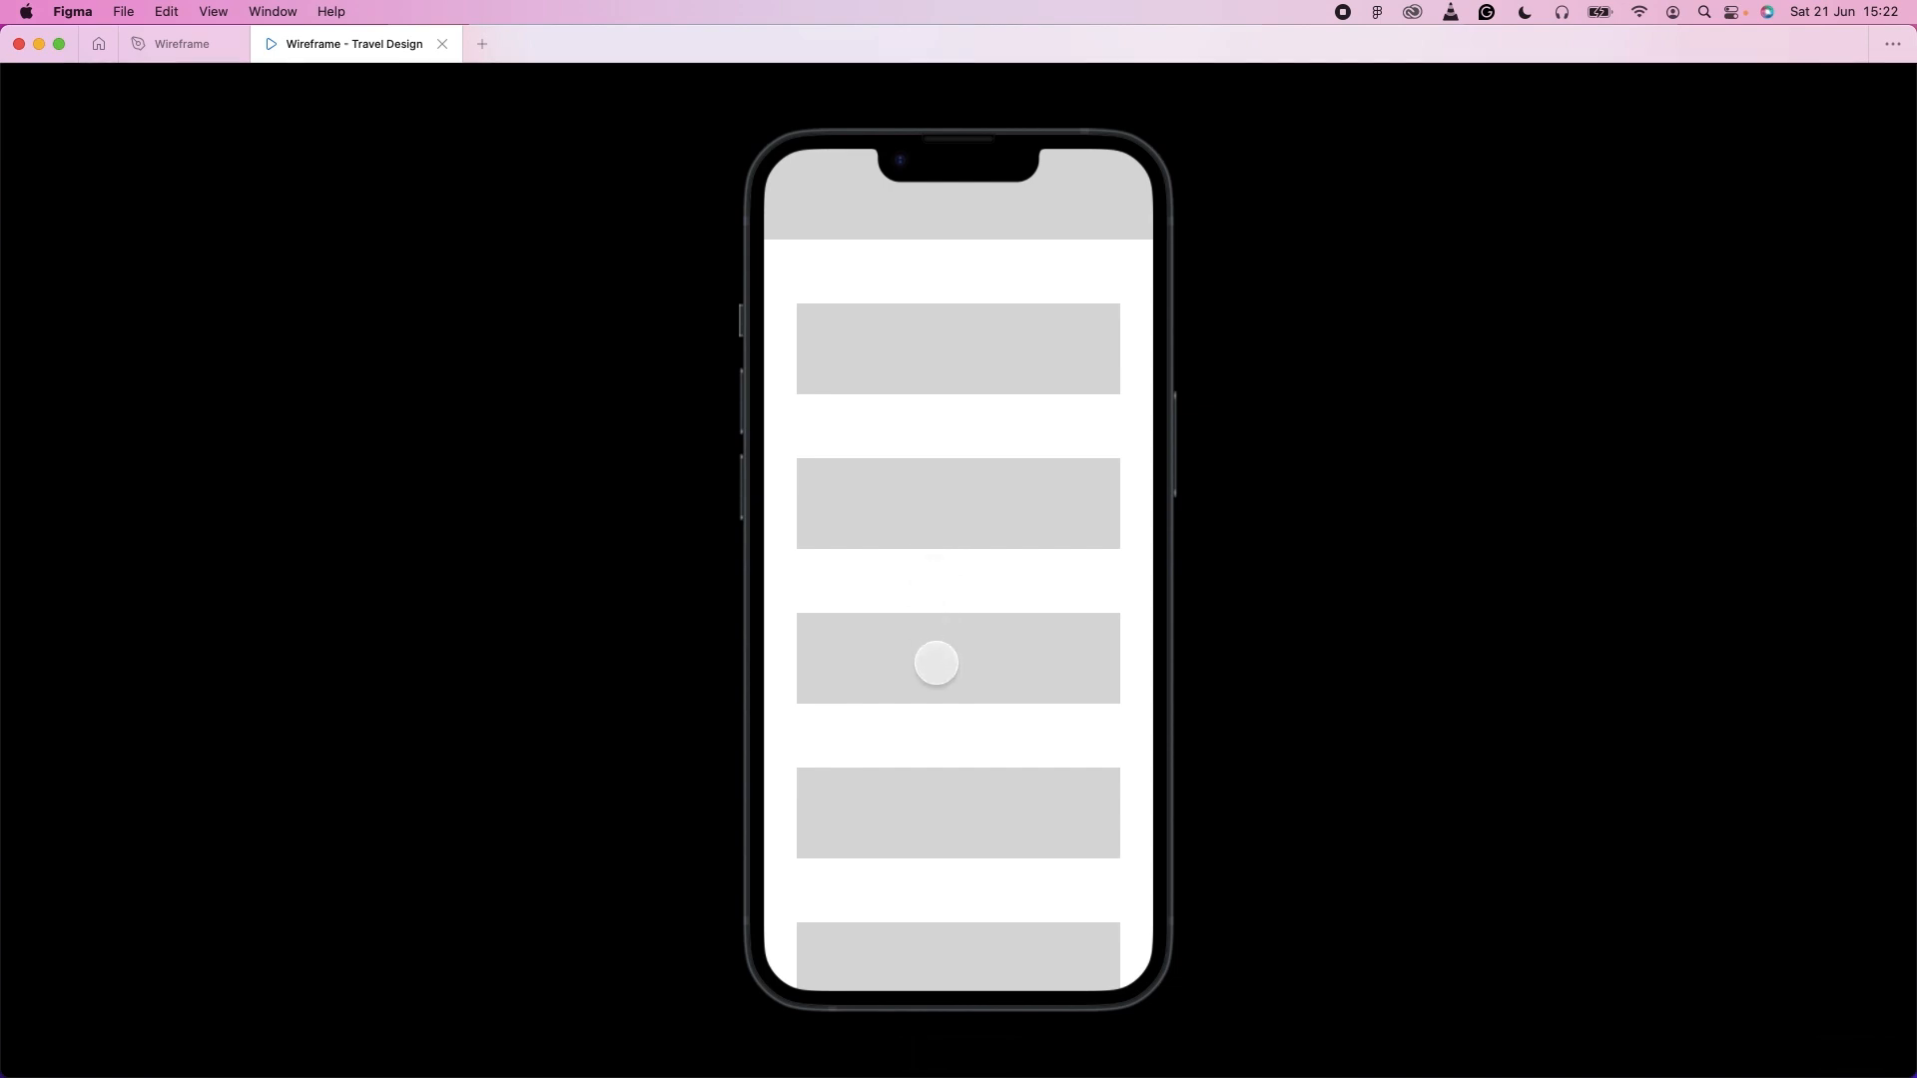
drag(938, 505, 959, 329)
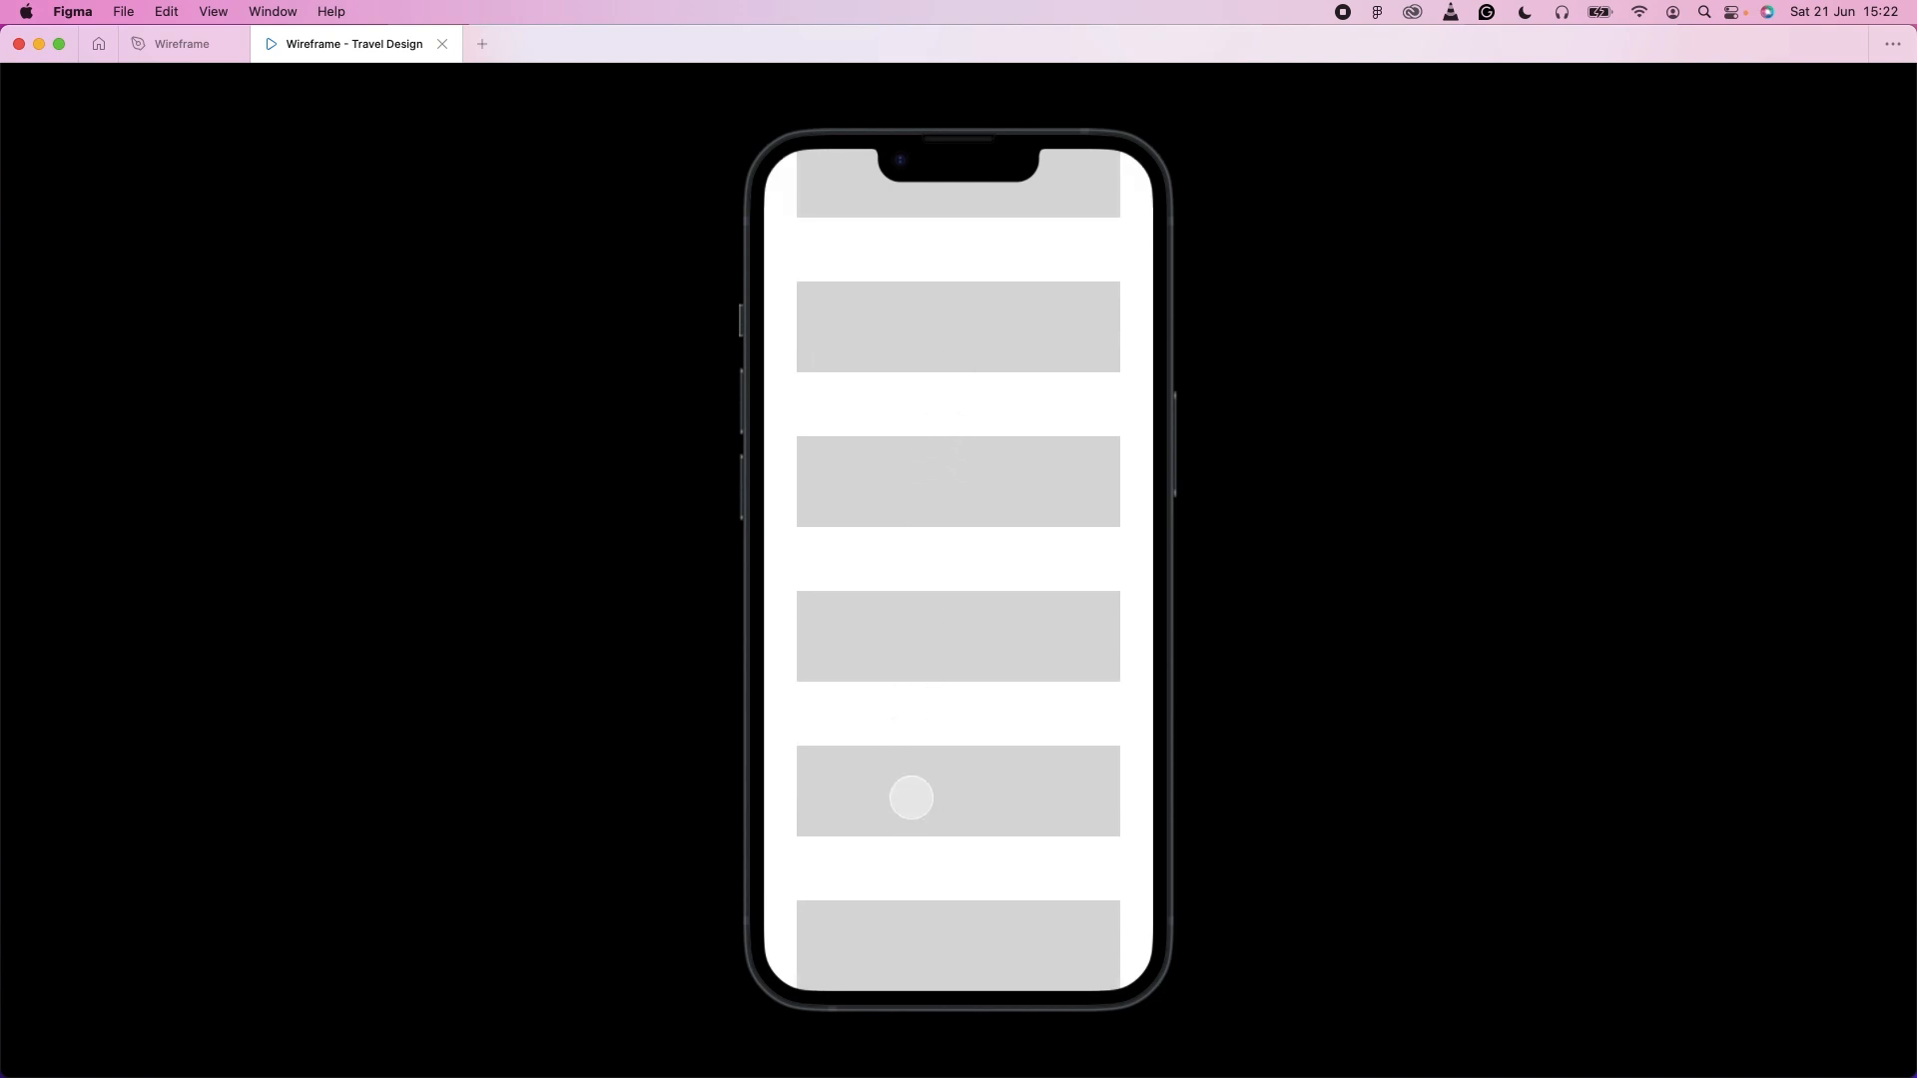
drag(911, 796, 944, 473)
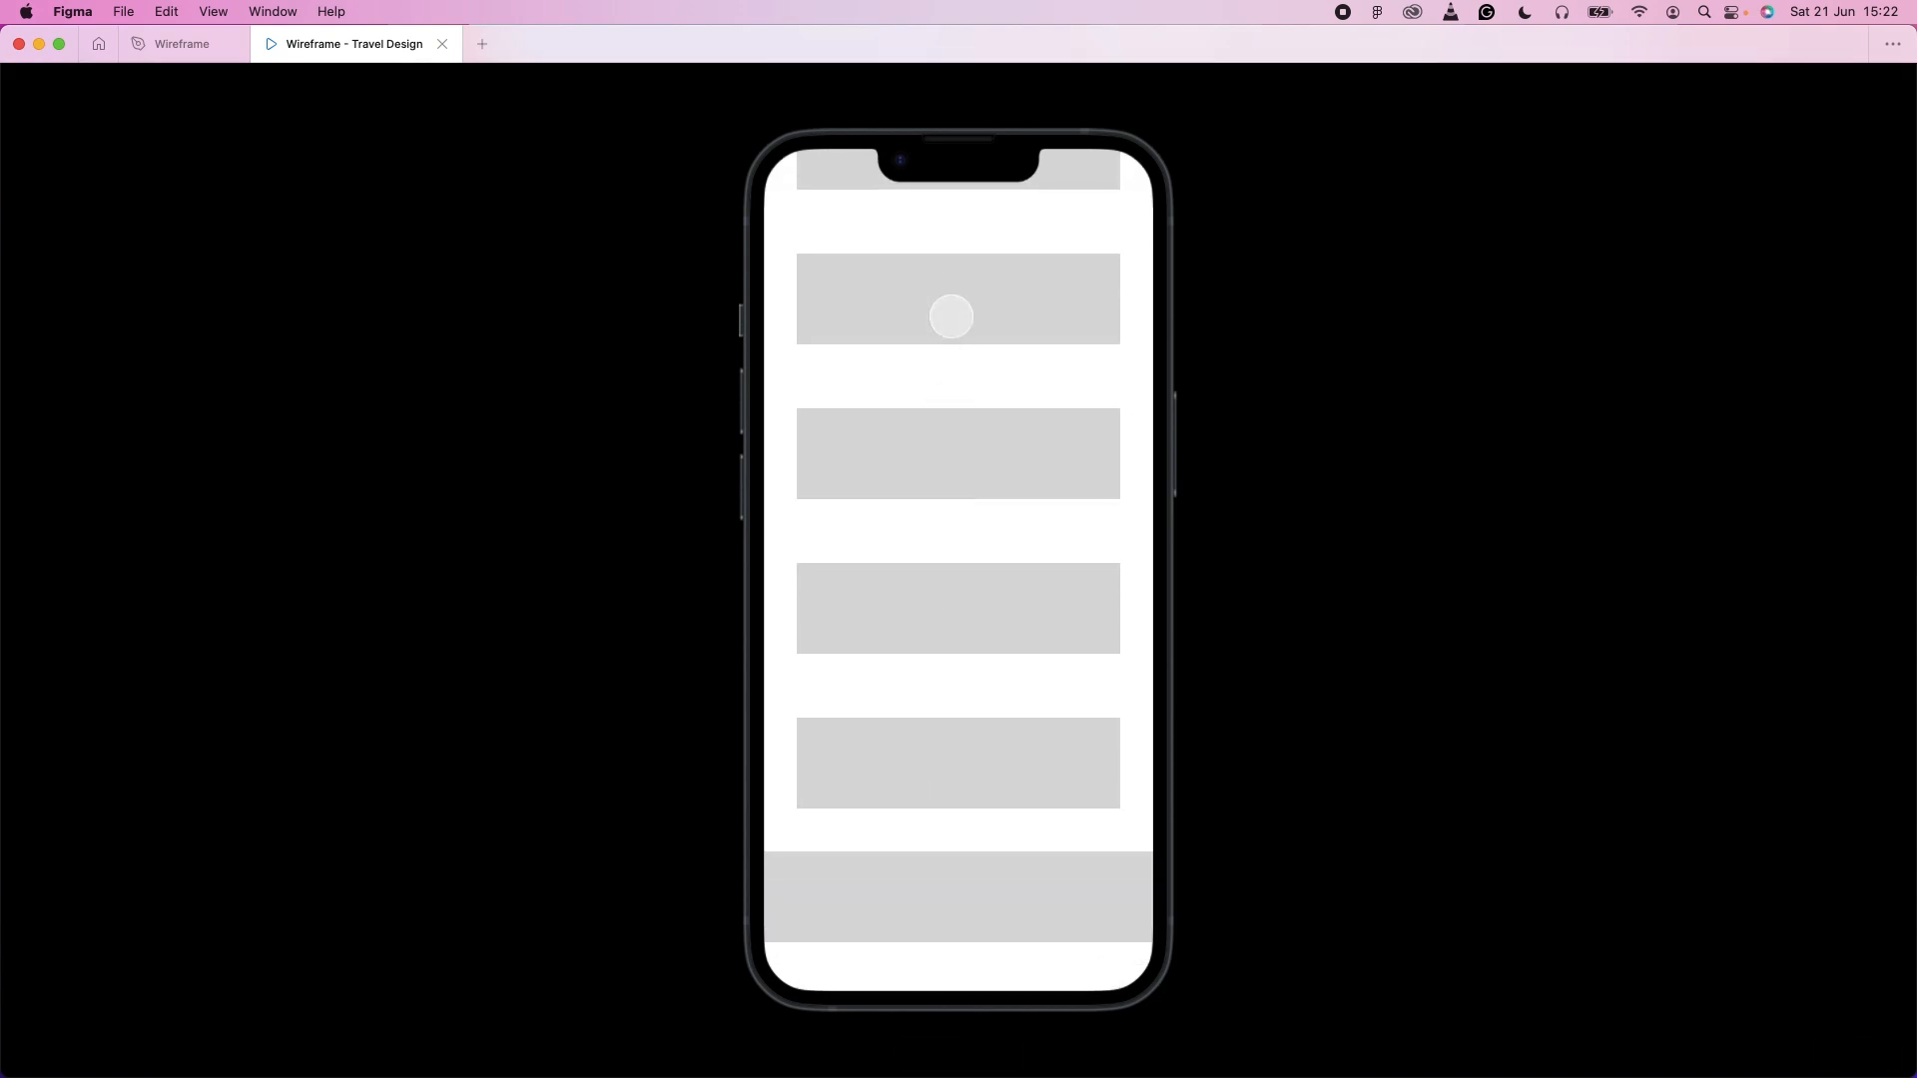
drag(950, 332, 966, 715)
drag(966, 370, 949, 736)
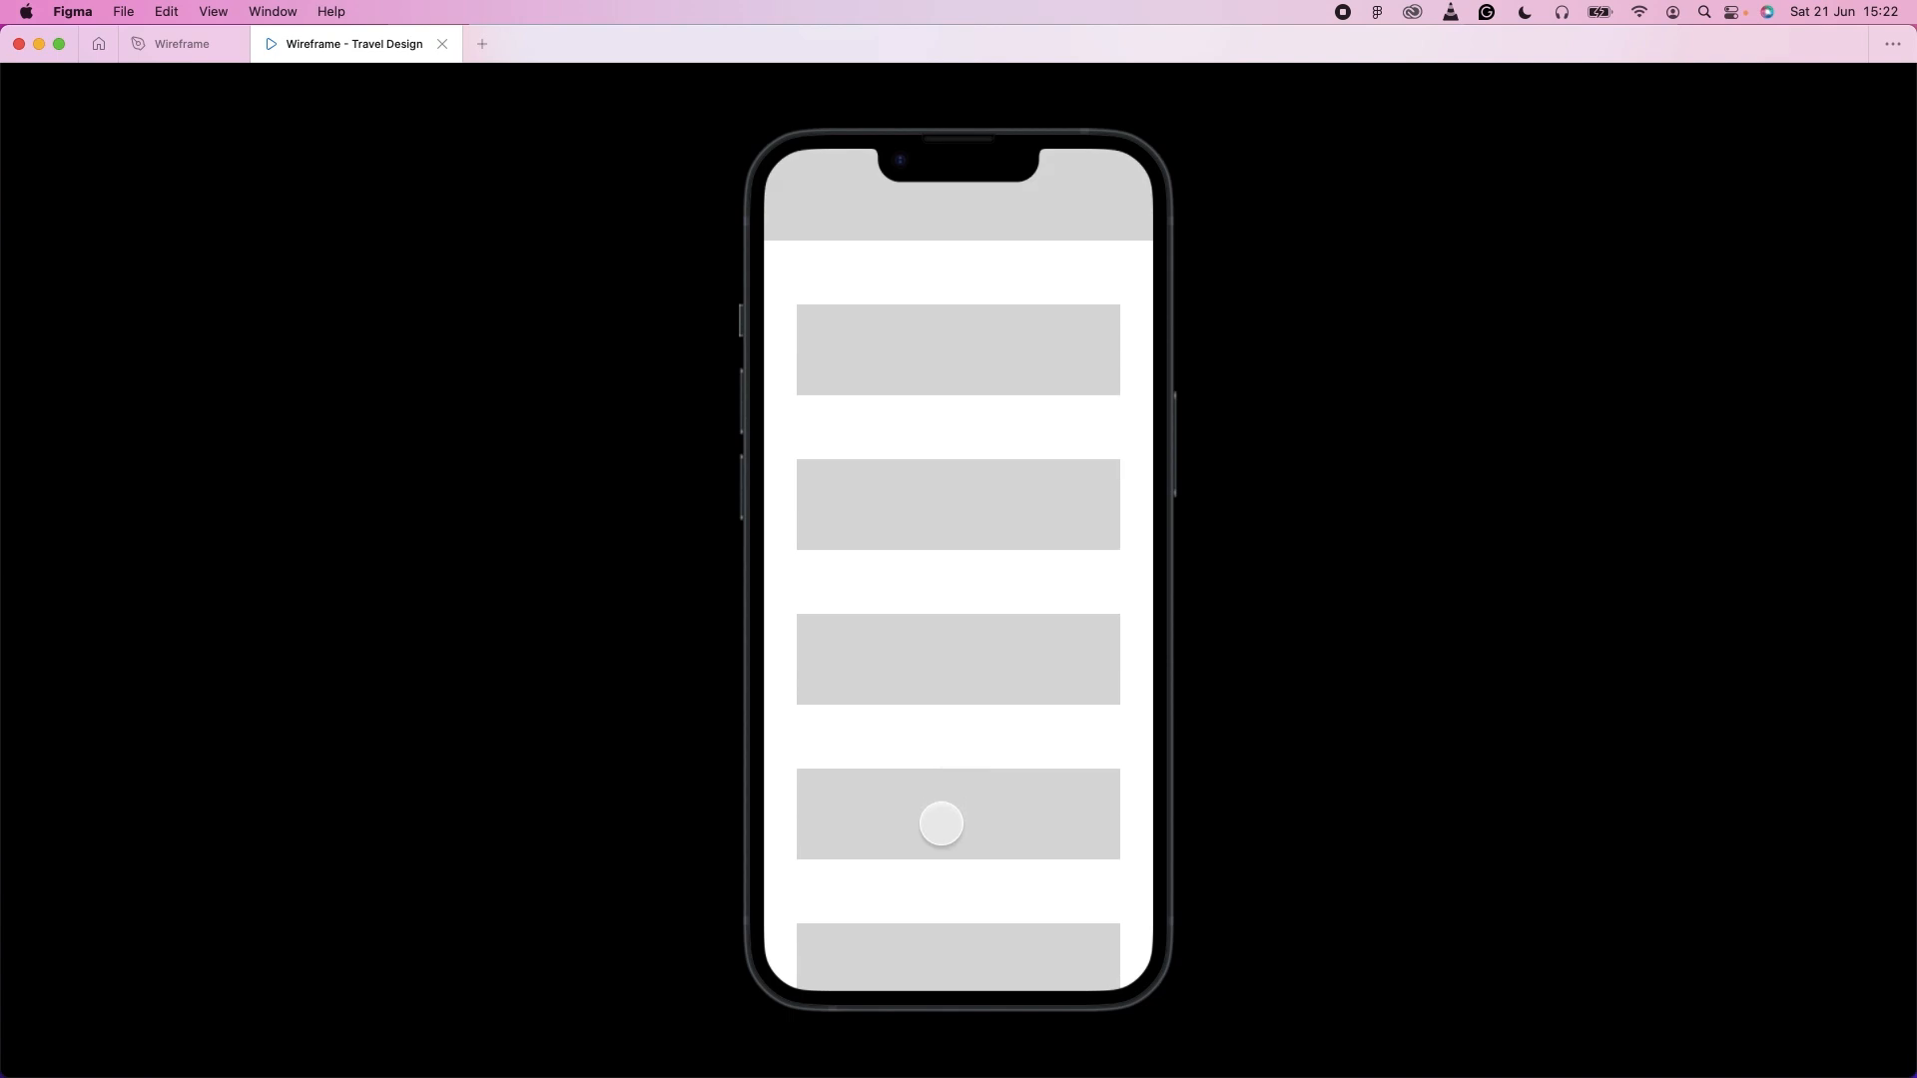
drag(940, 824, 937, 445)
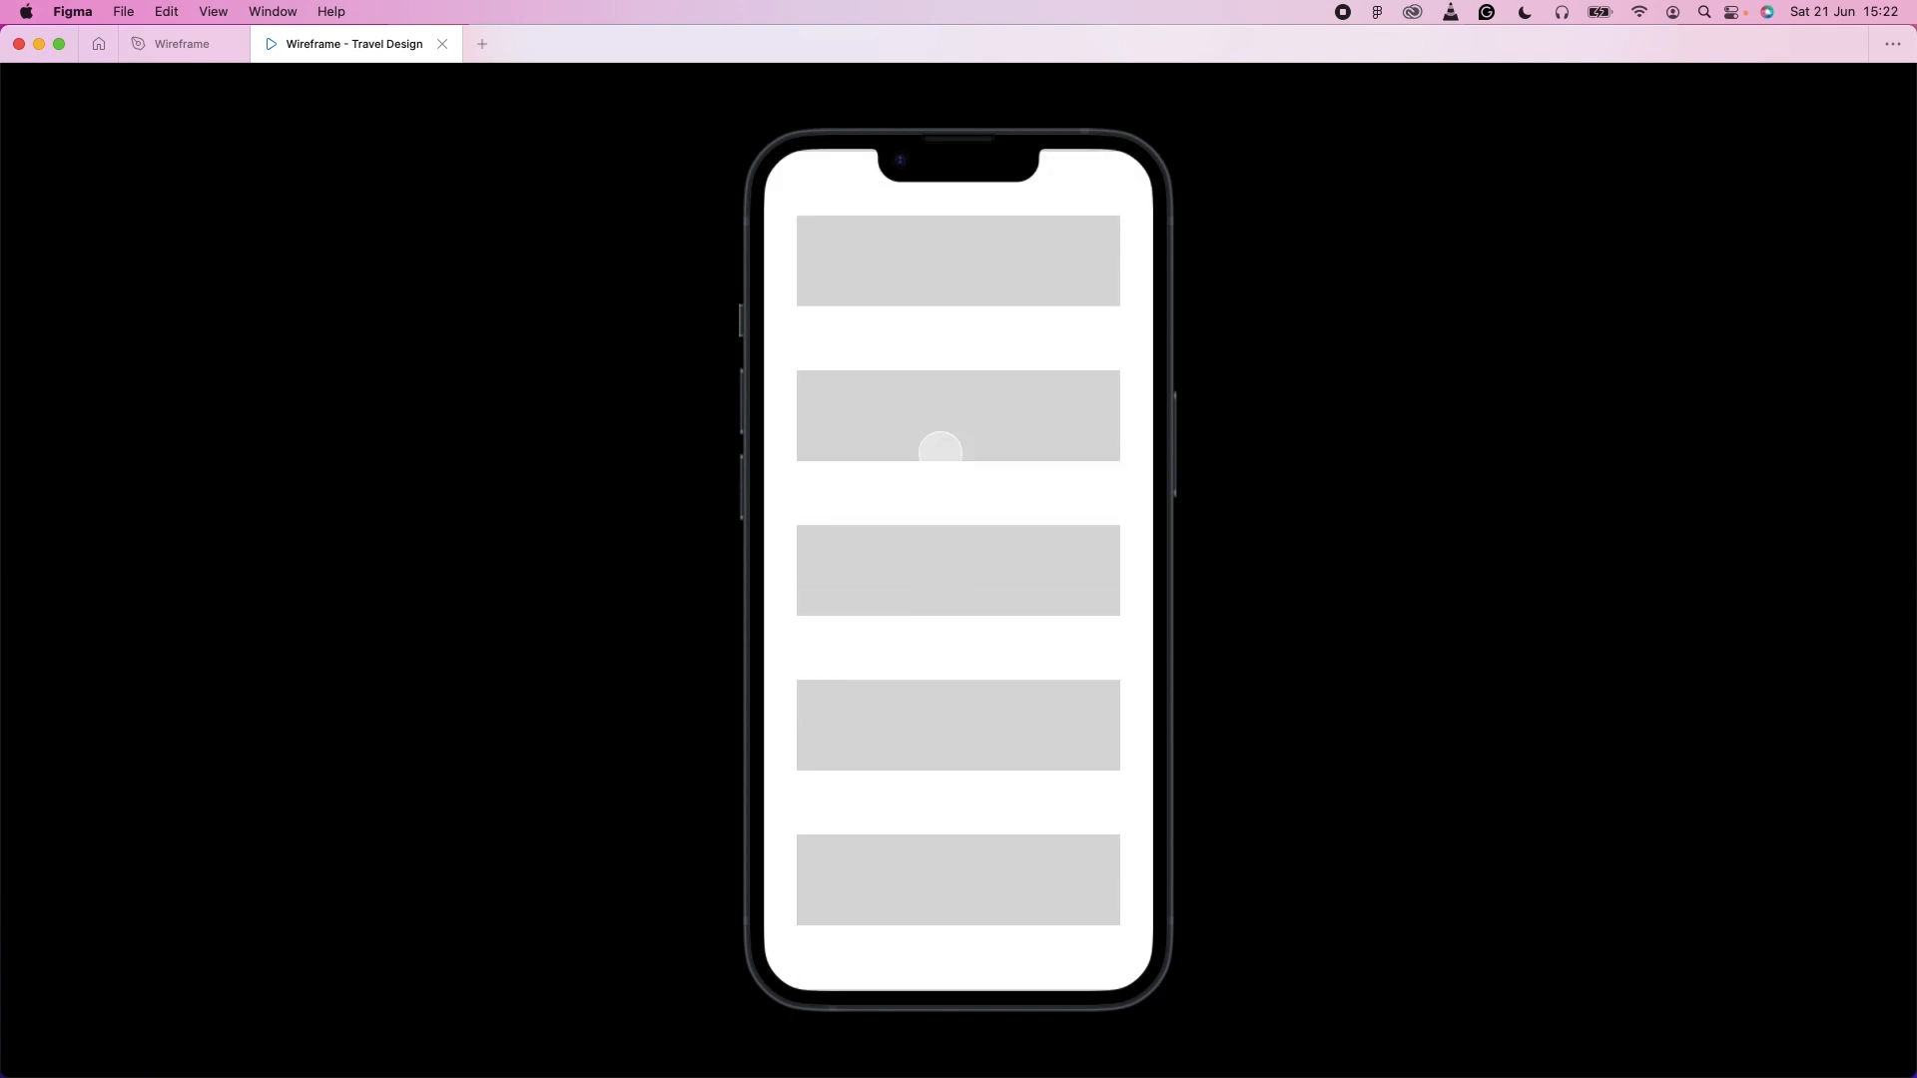
drag(941, 722, 942, 509)
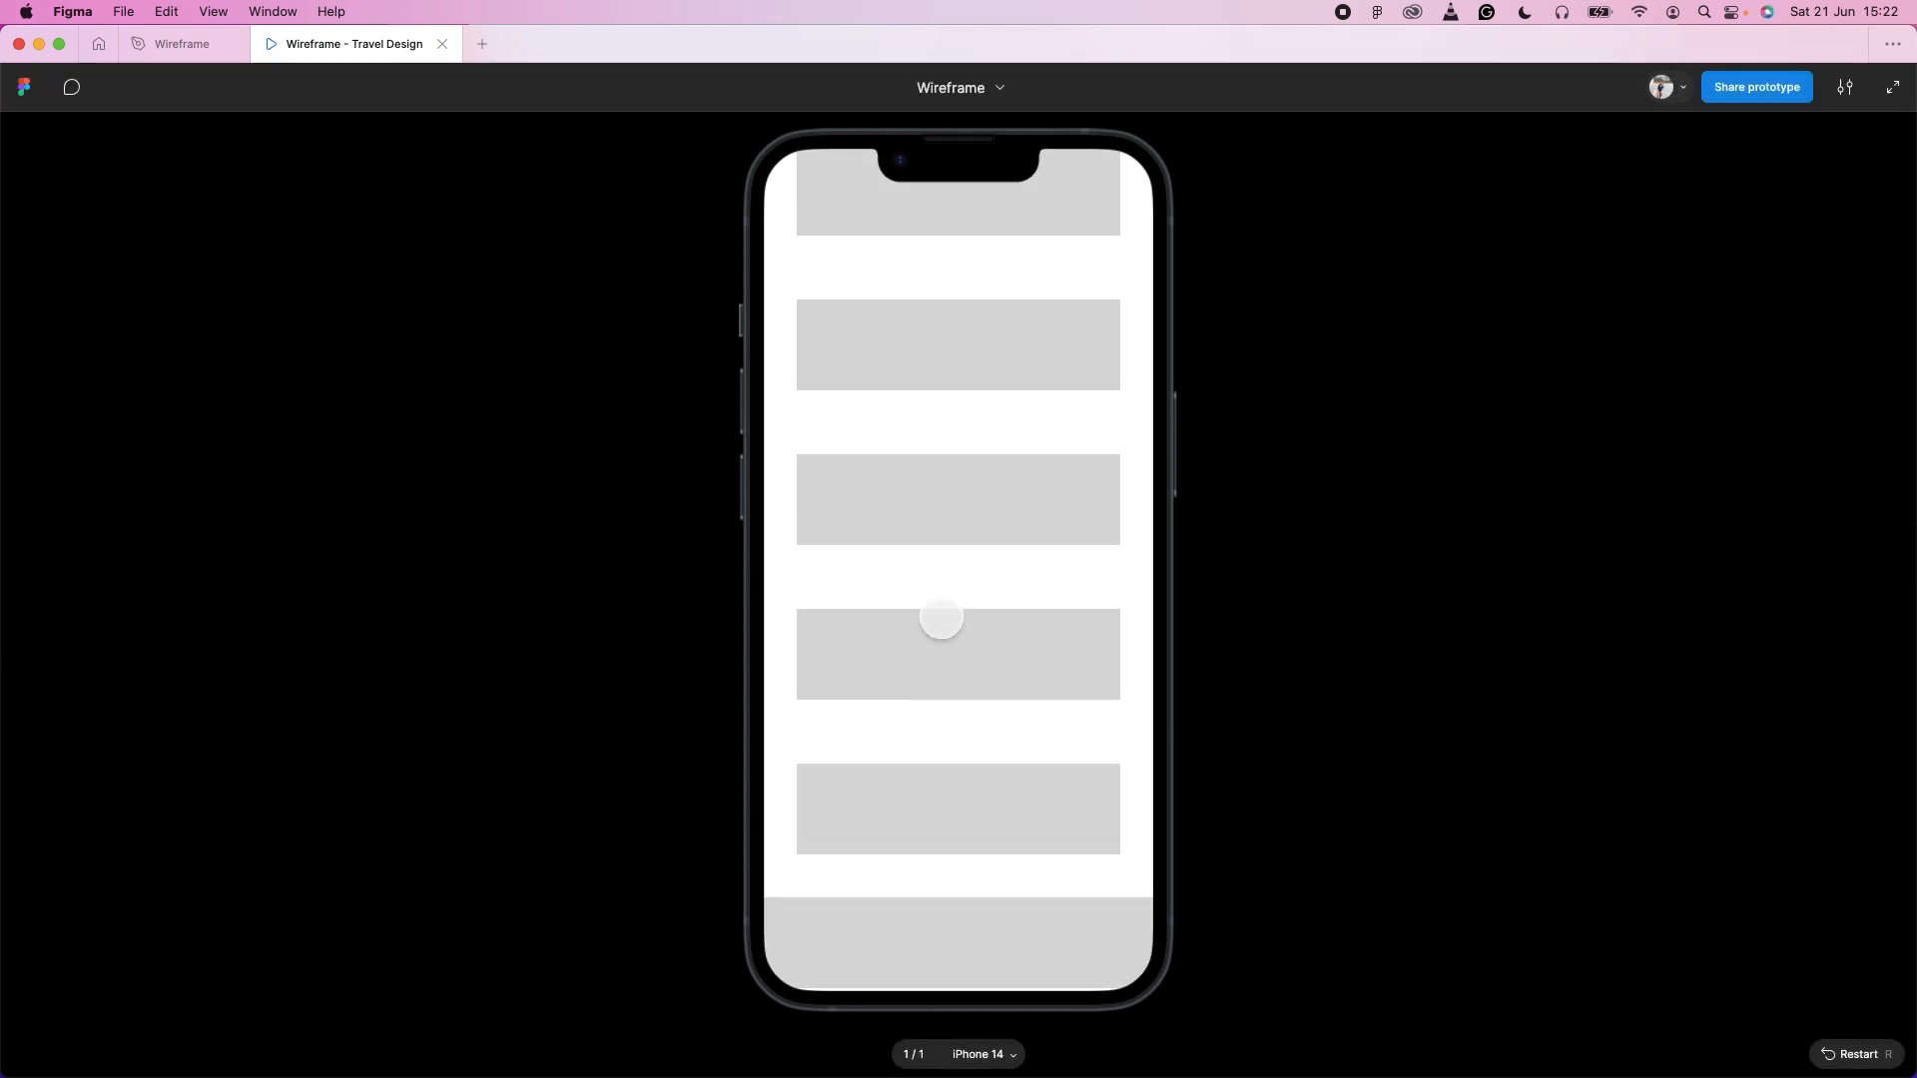
mouse_move(944, 671)
mouse_down()
mouse_move(947, 753)
mouse_move(941, 672)
mouse_up()
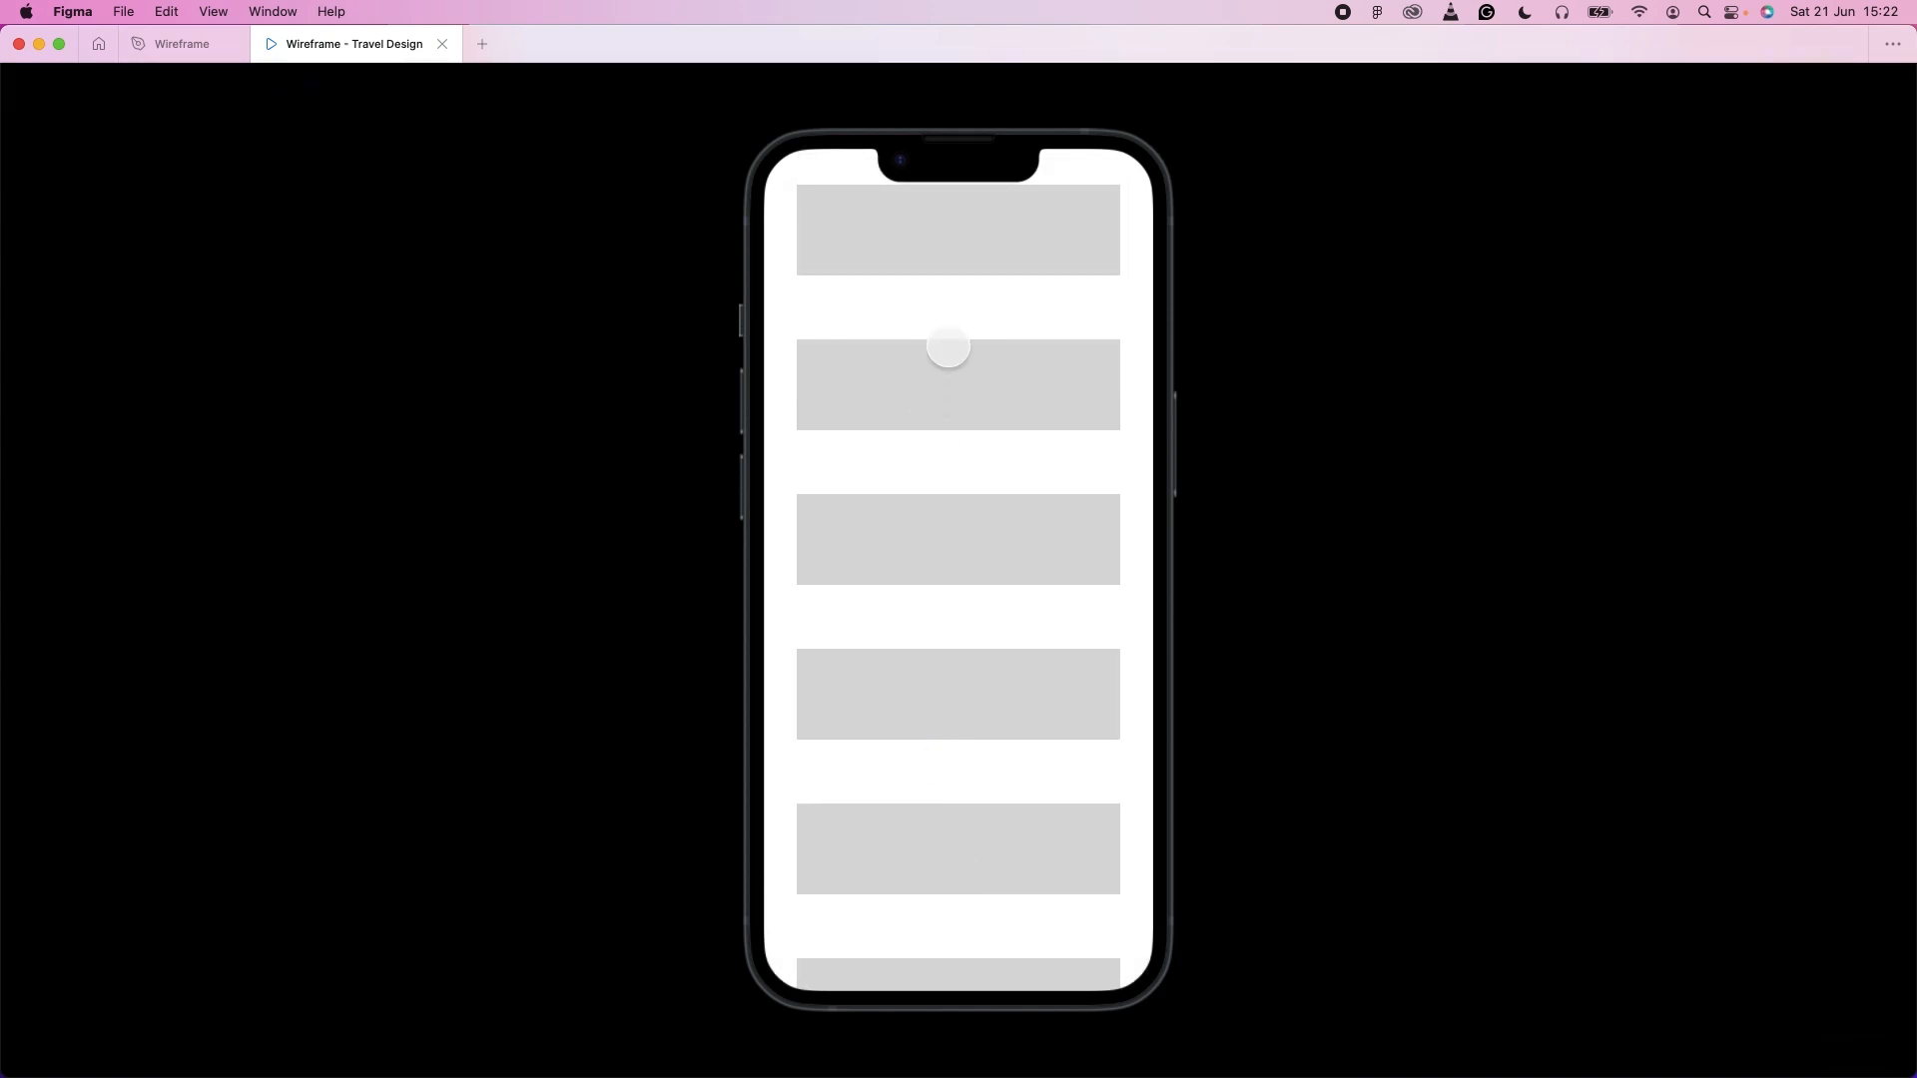
drag(946, 393, 945, 680)
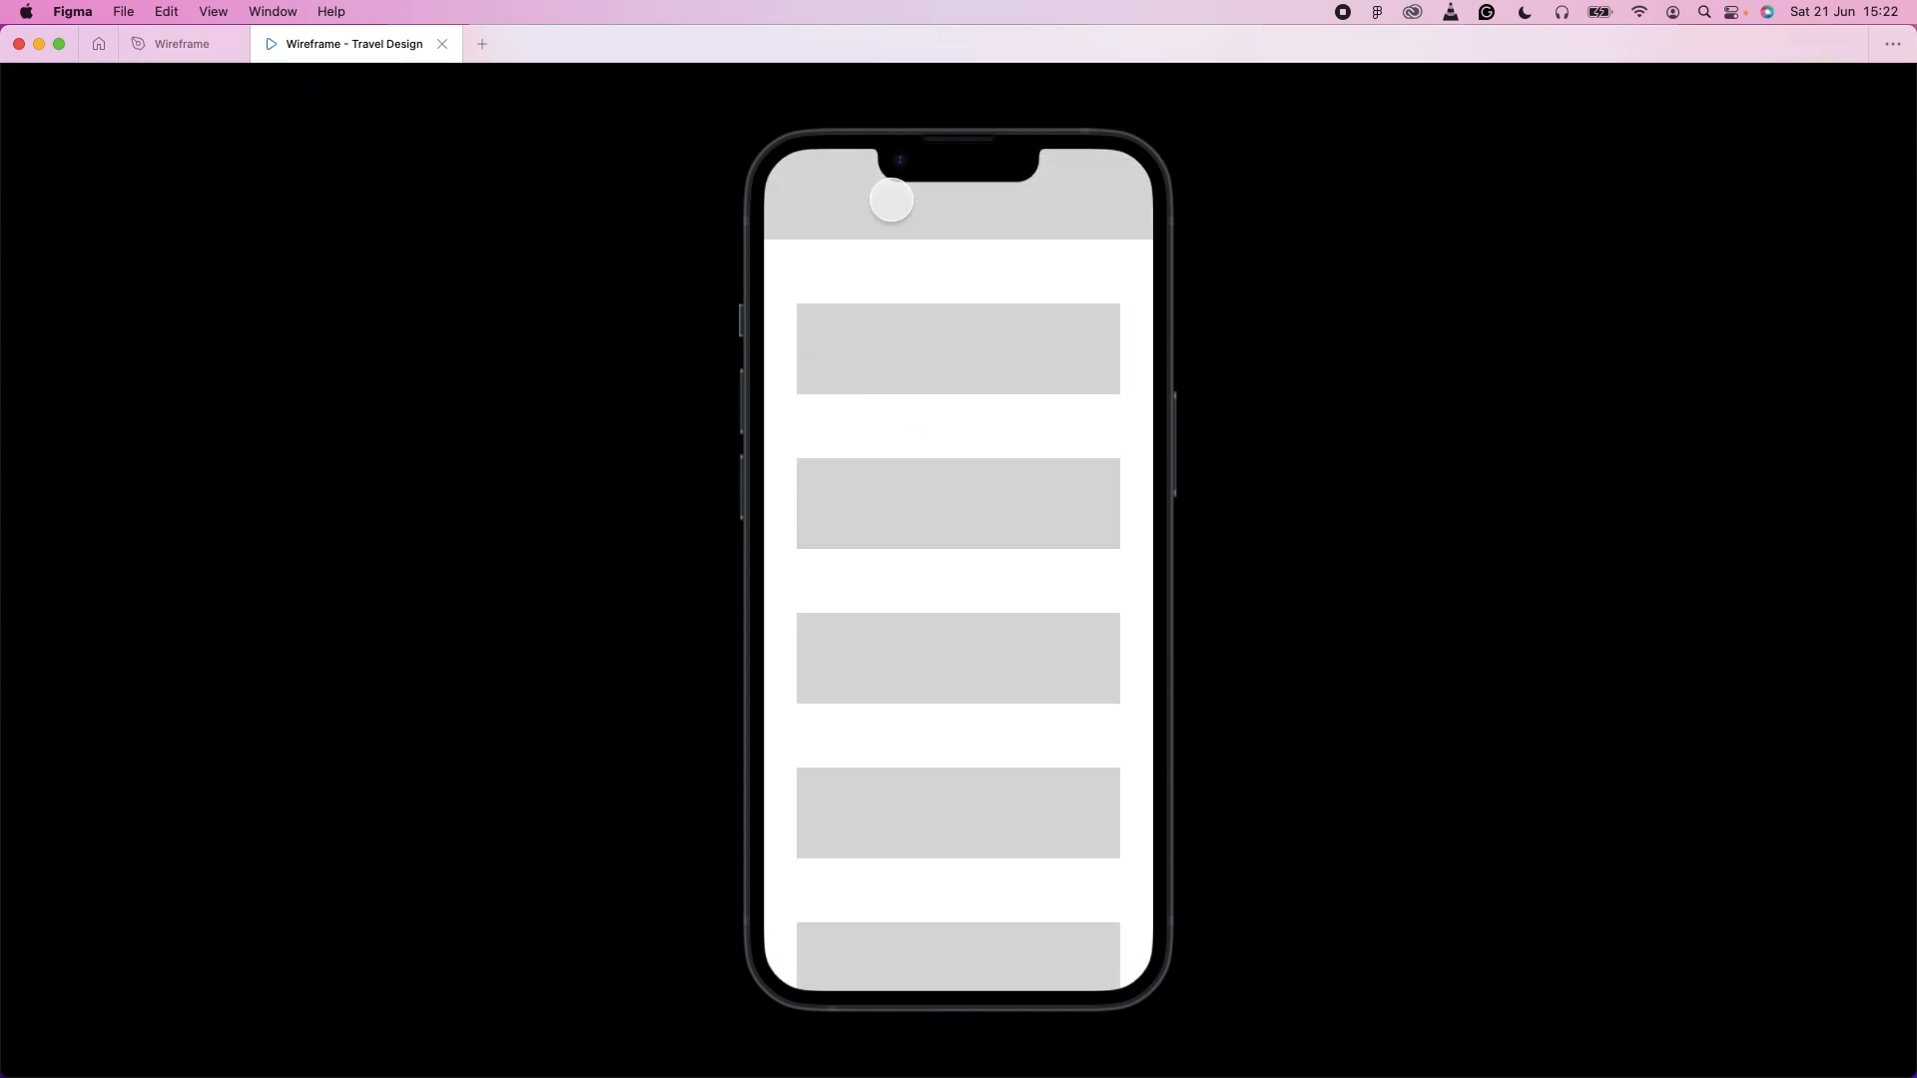
drag(937, 941, 962, 513)
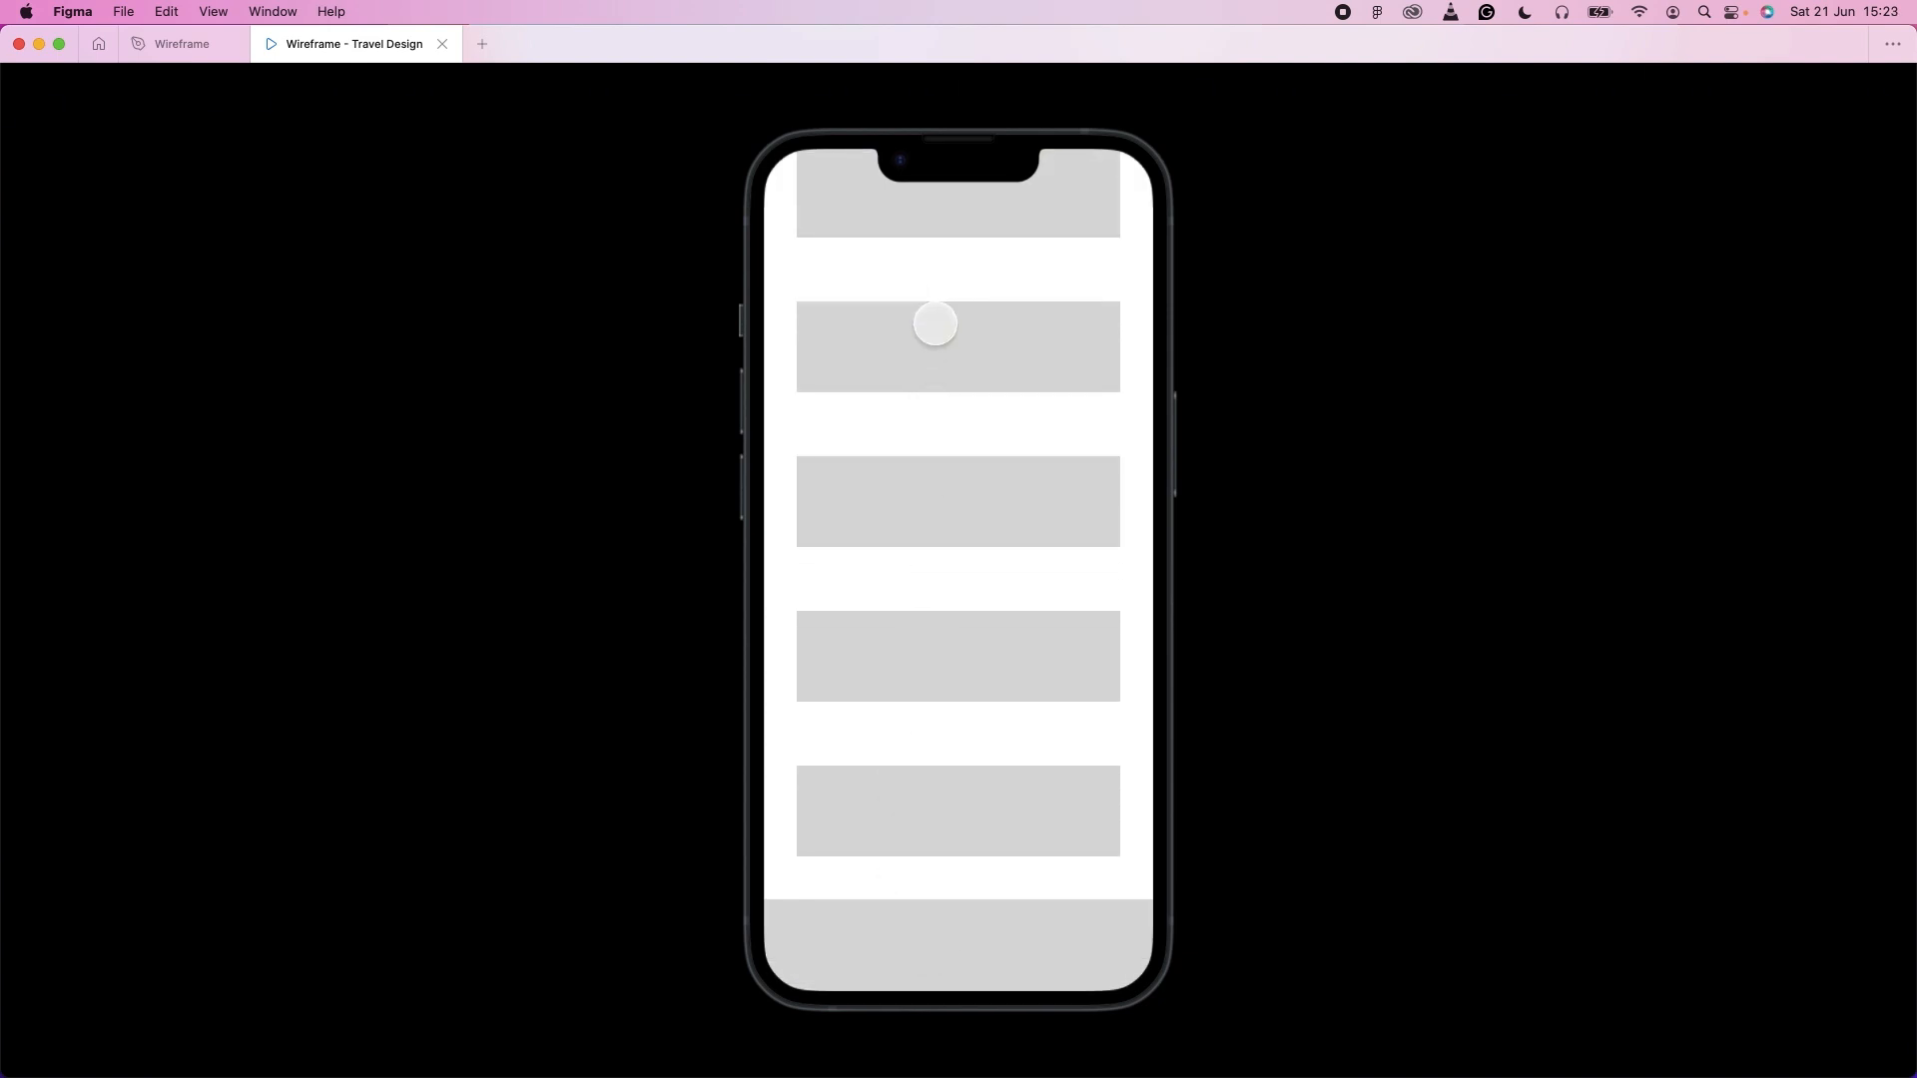
scroll(933, 320, up, 3)
drag(945, 342, 945, 445)
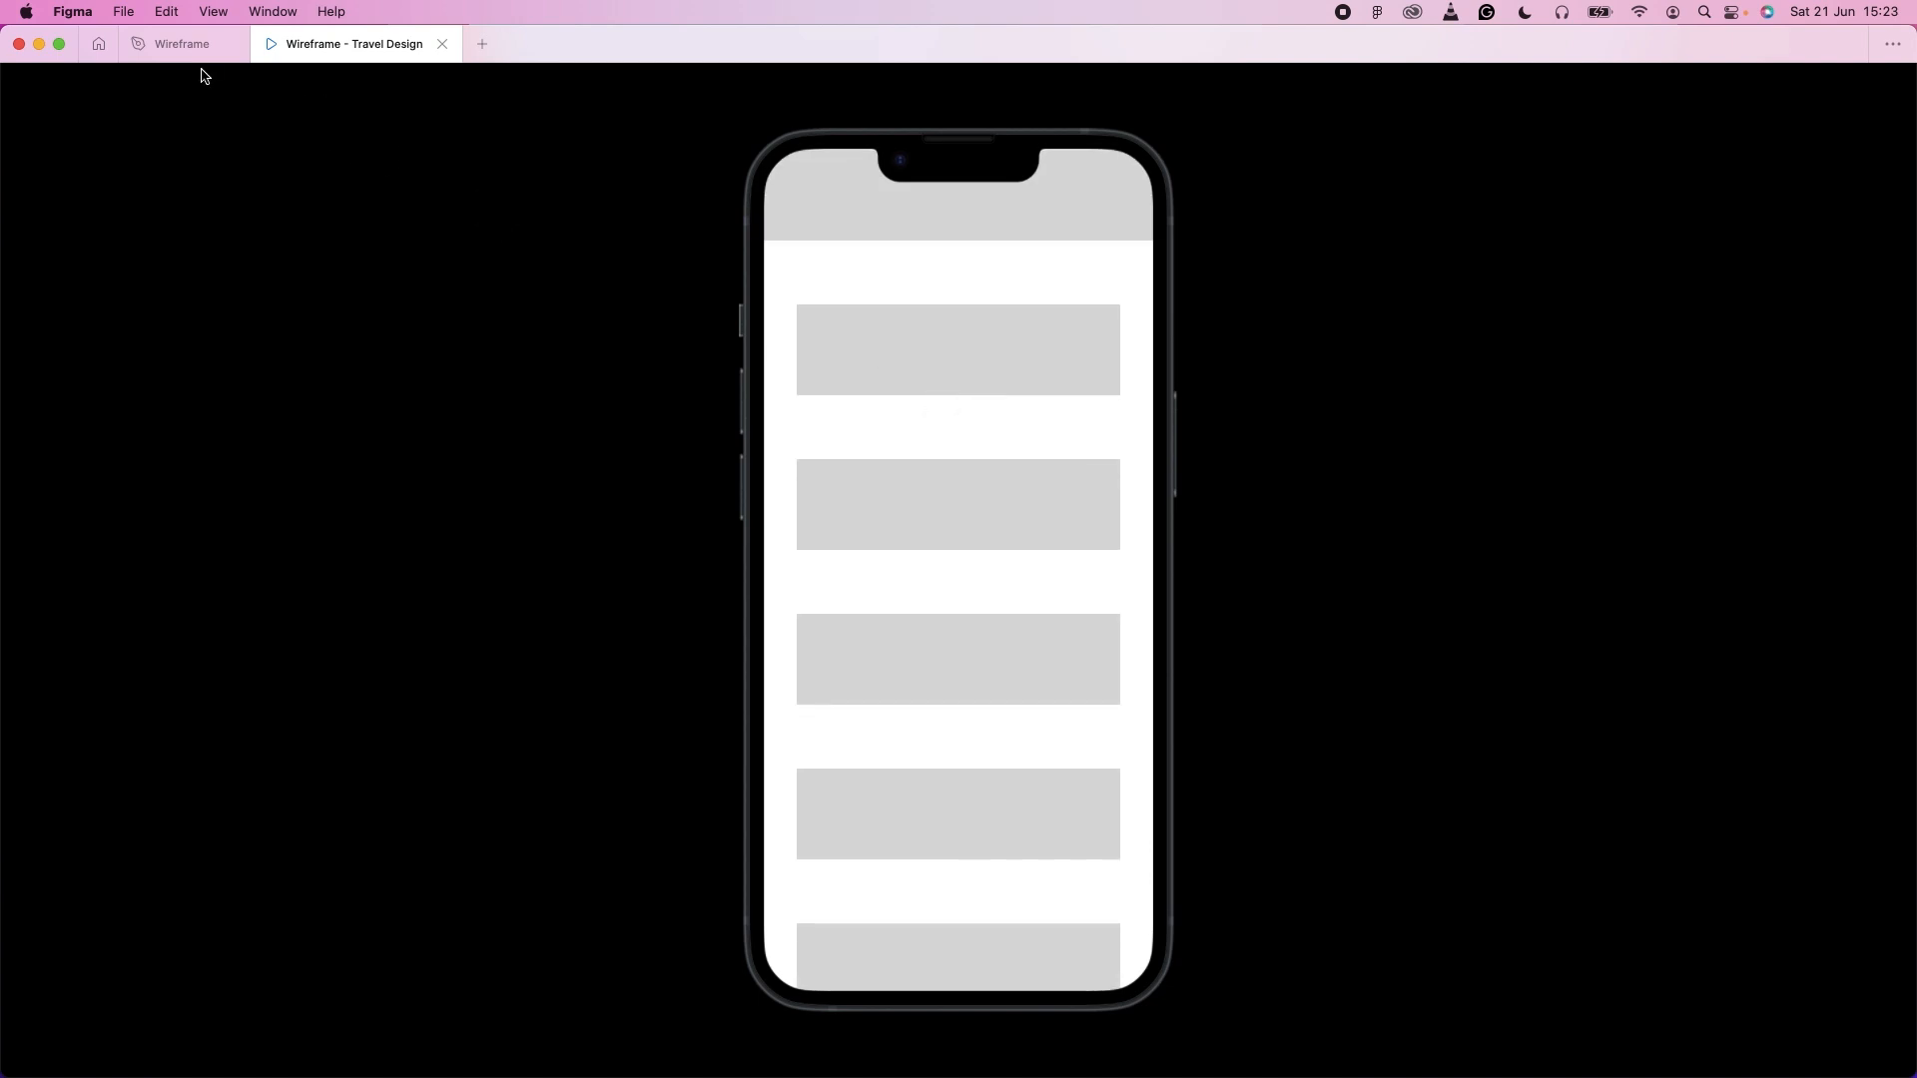
click(170, 44)
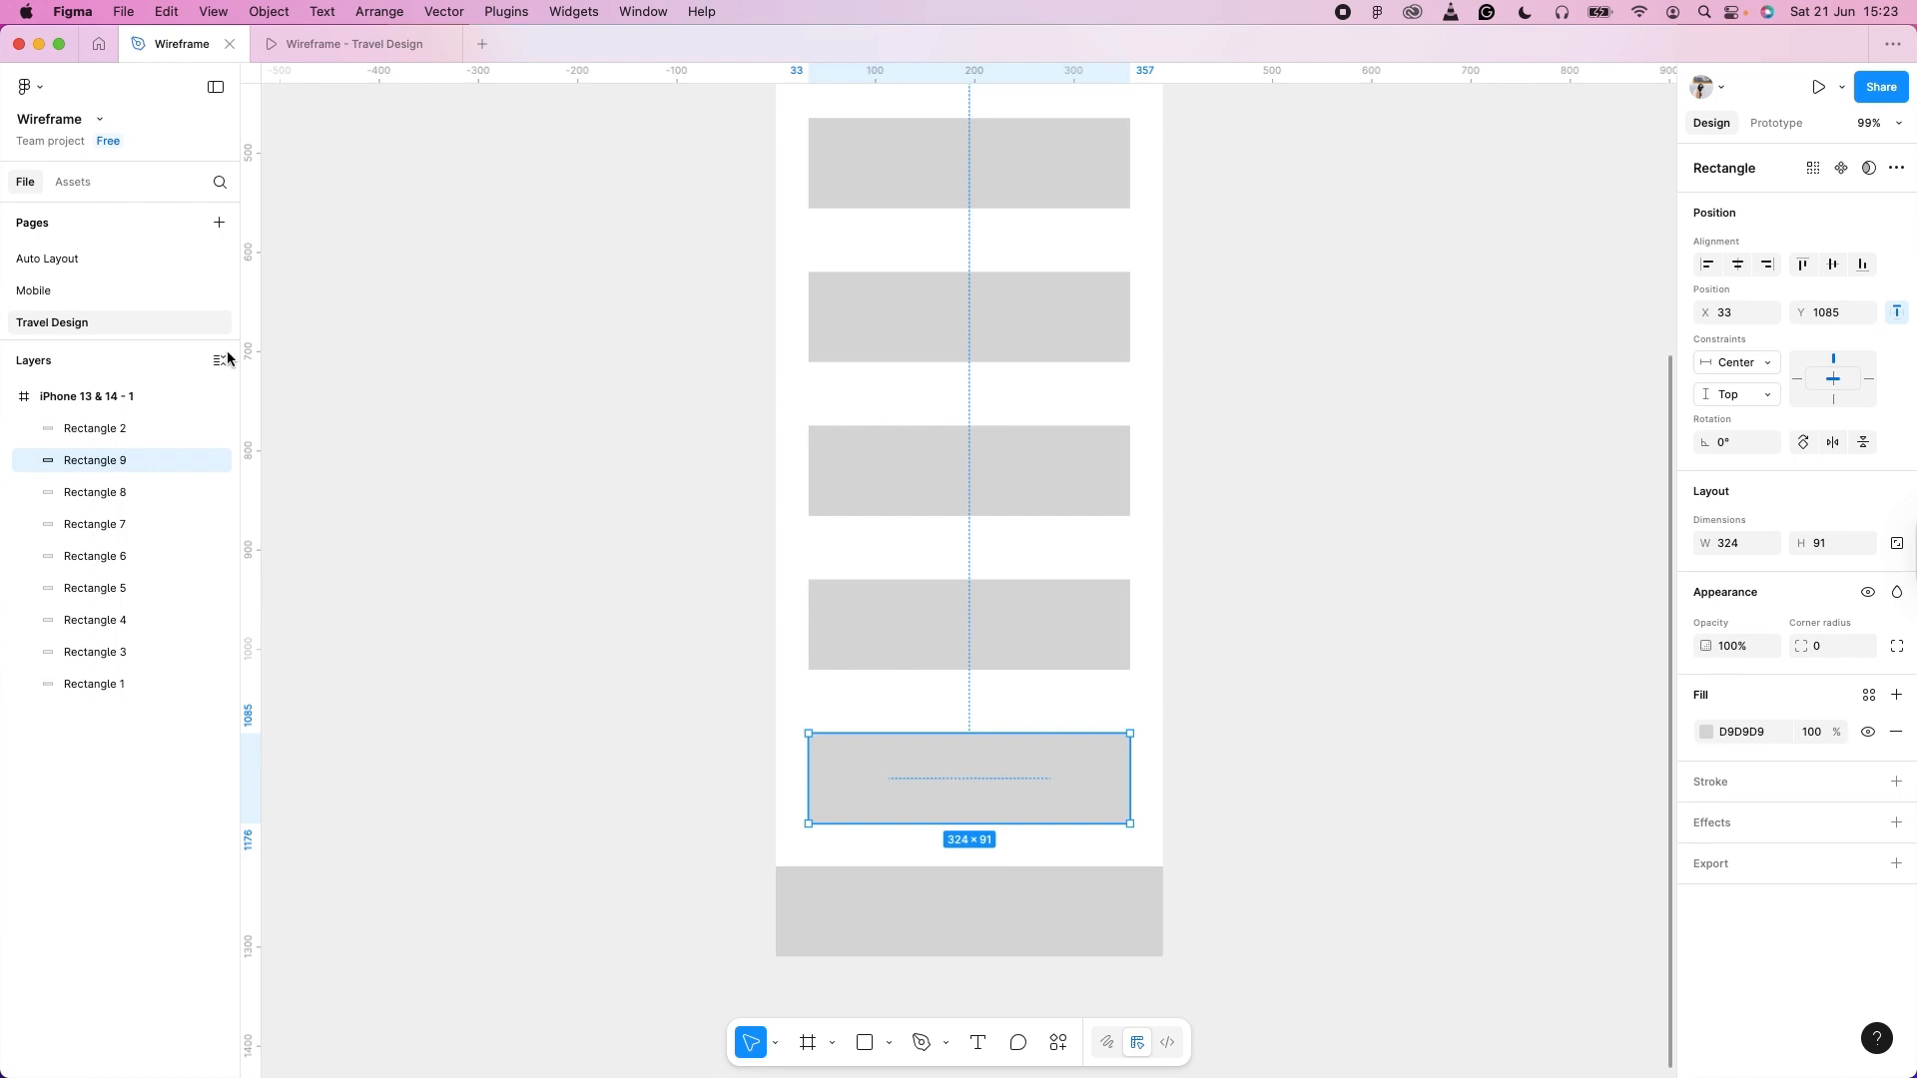
Set the footer rectangle's constraints to Left + Right horizontally and Bottom vertically.
click(909, 901)
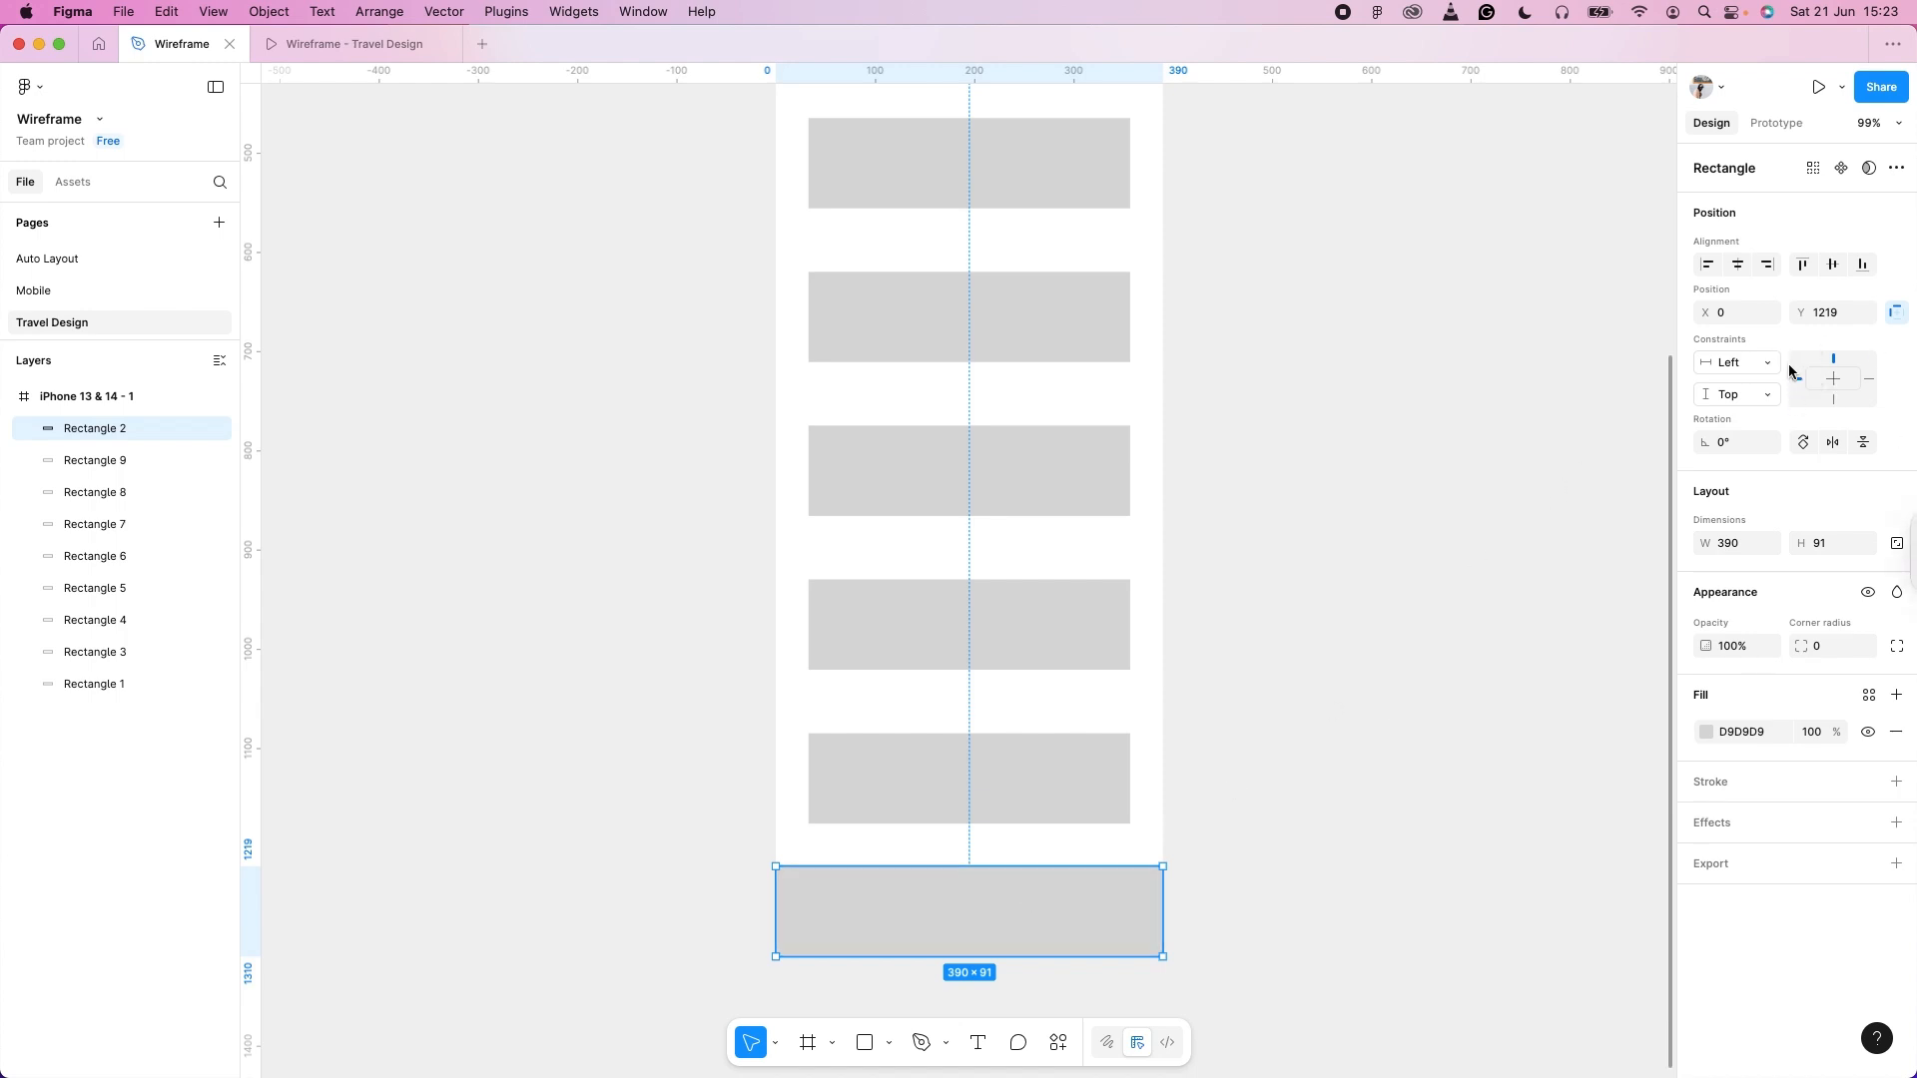
click(1764, 365)
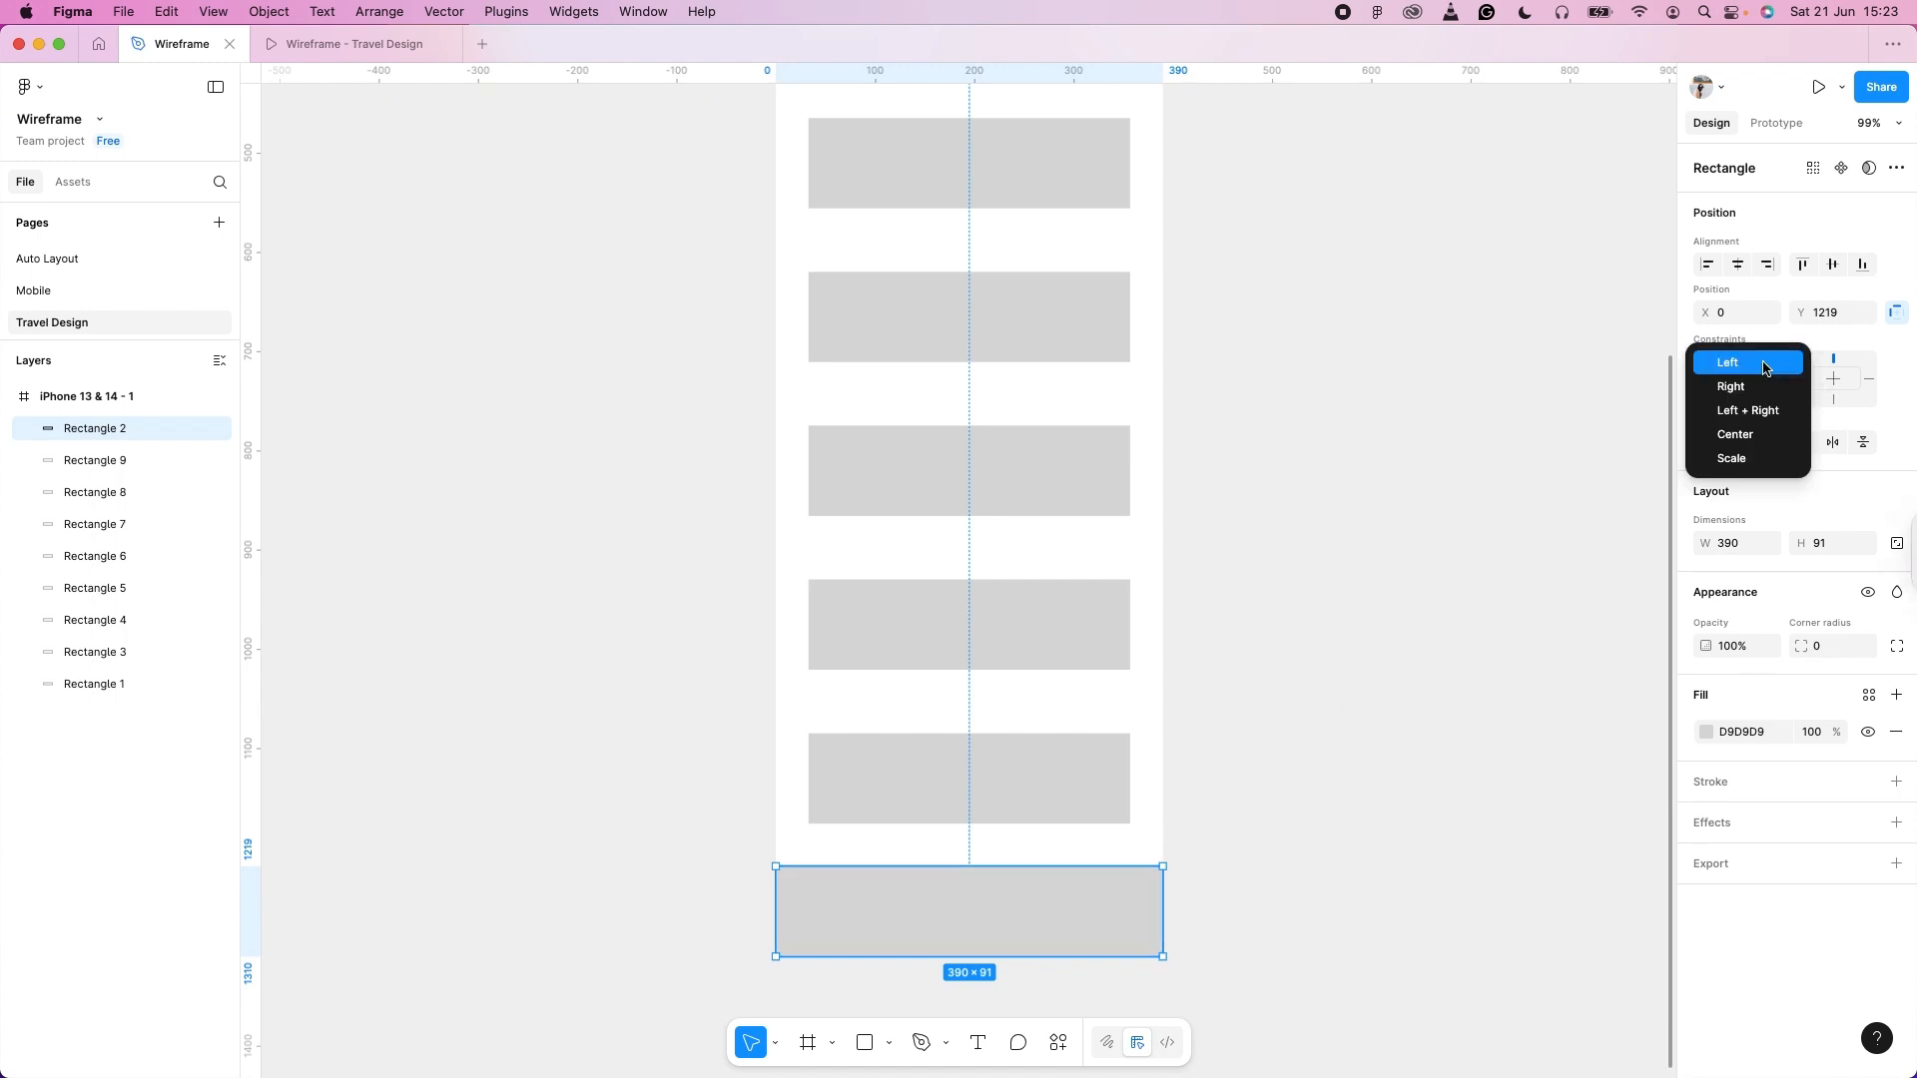
click(1764, 367)
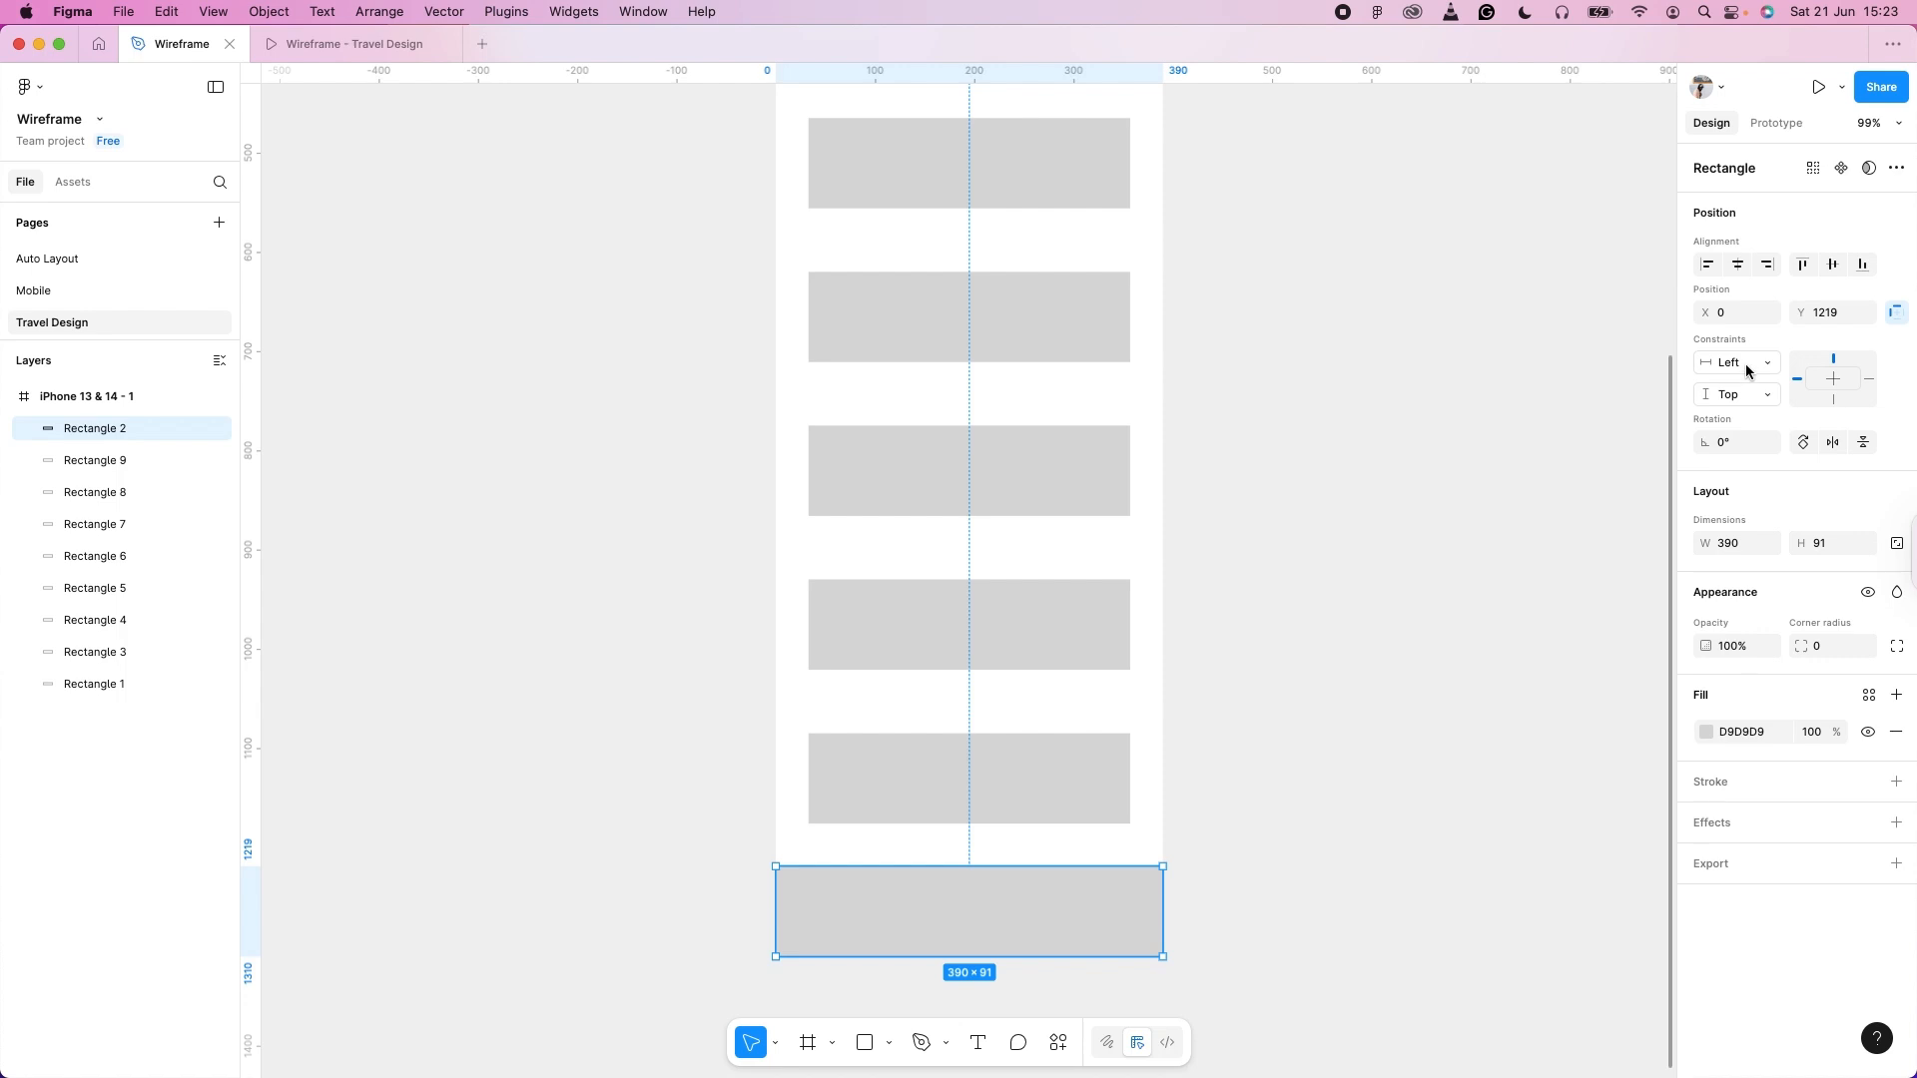
click(1747, 370)
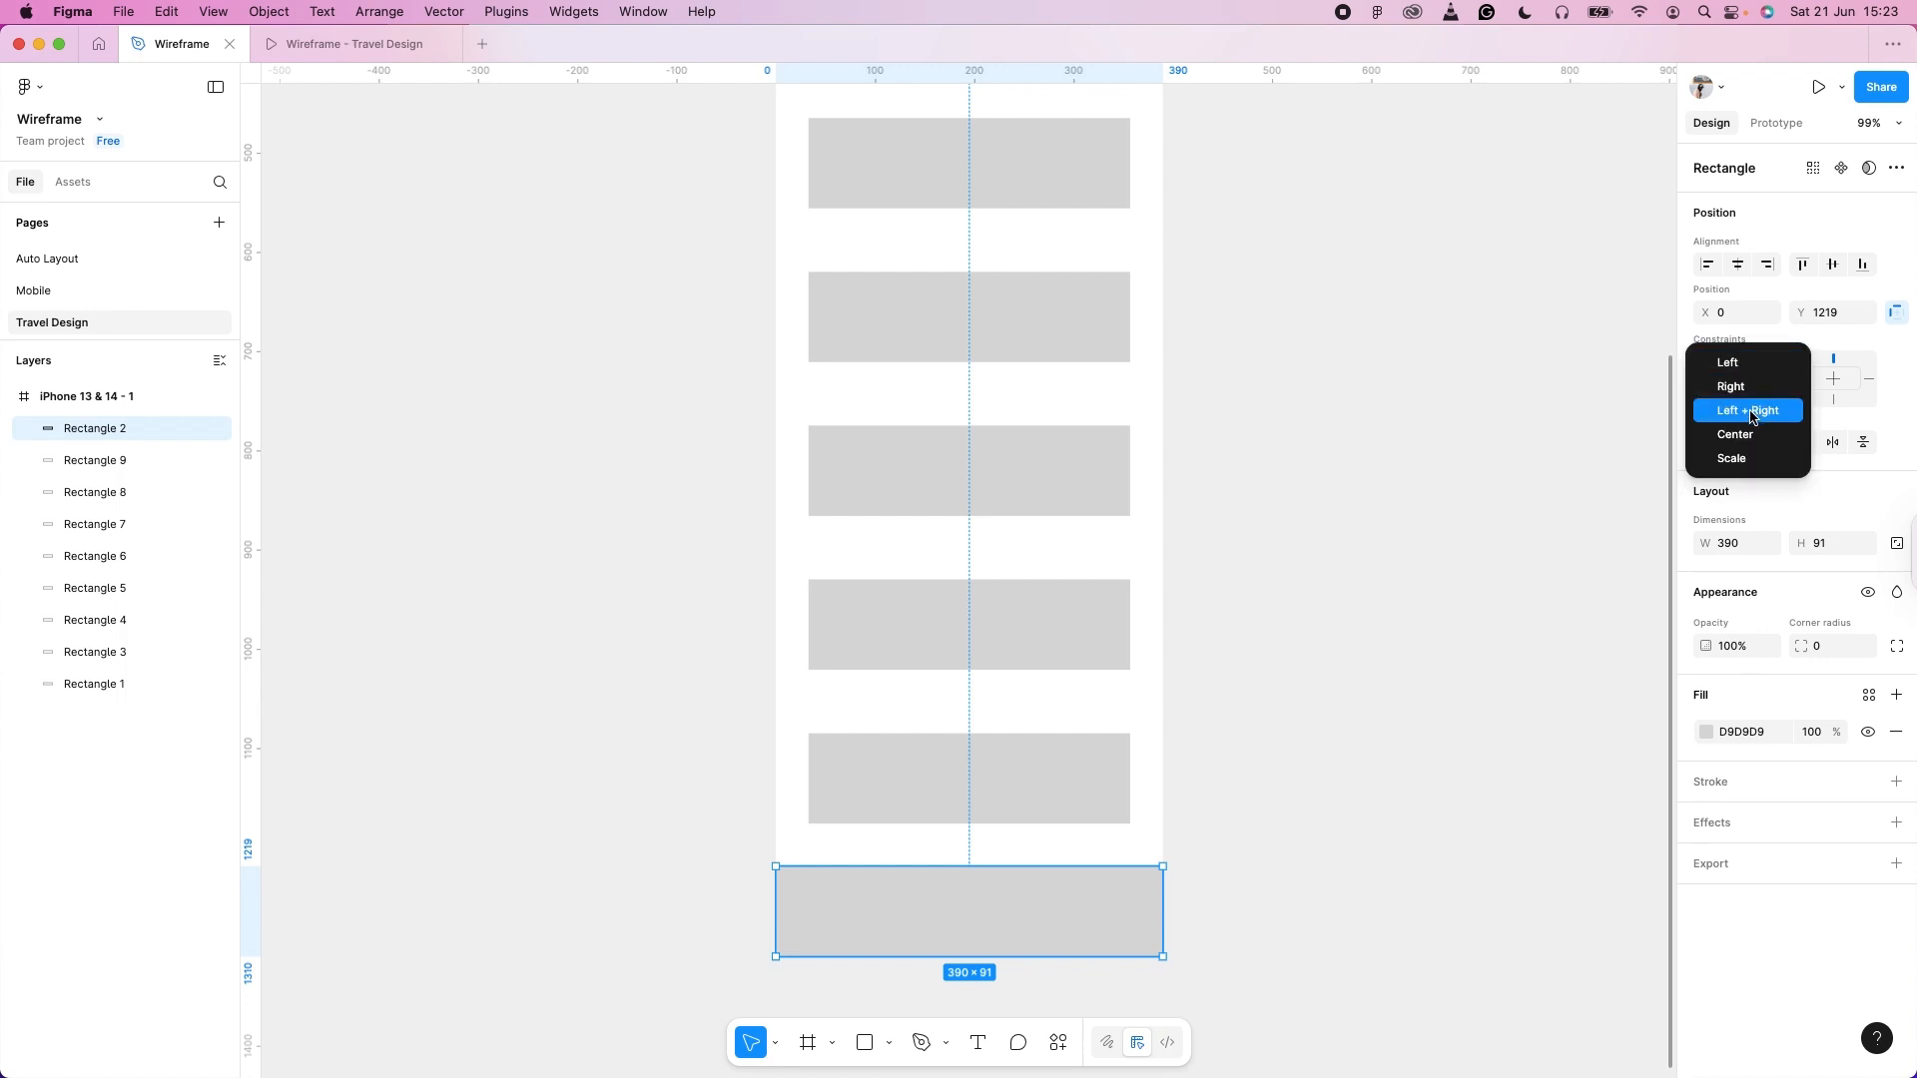
click(1750, 411)
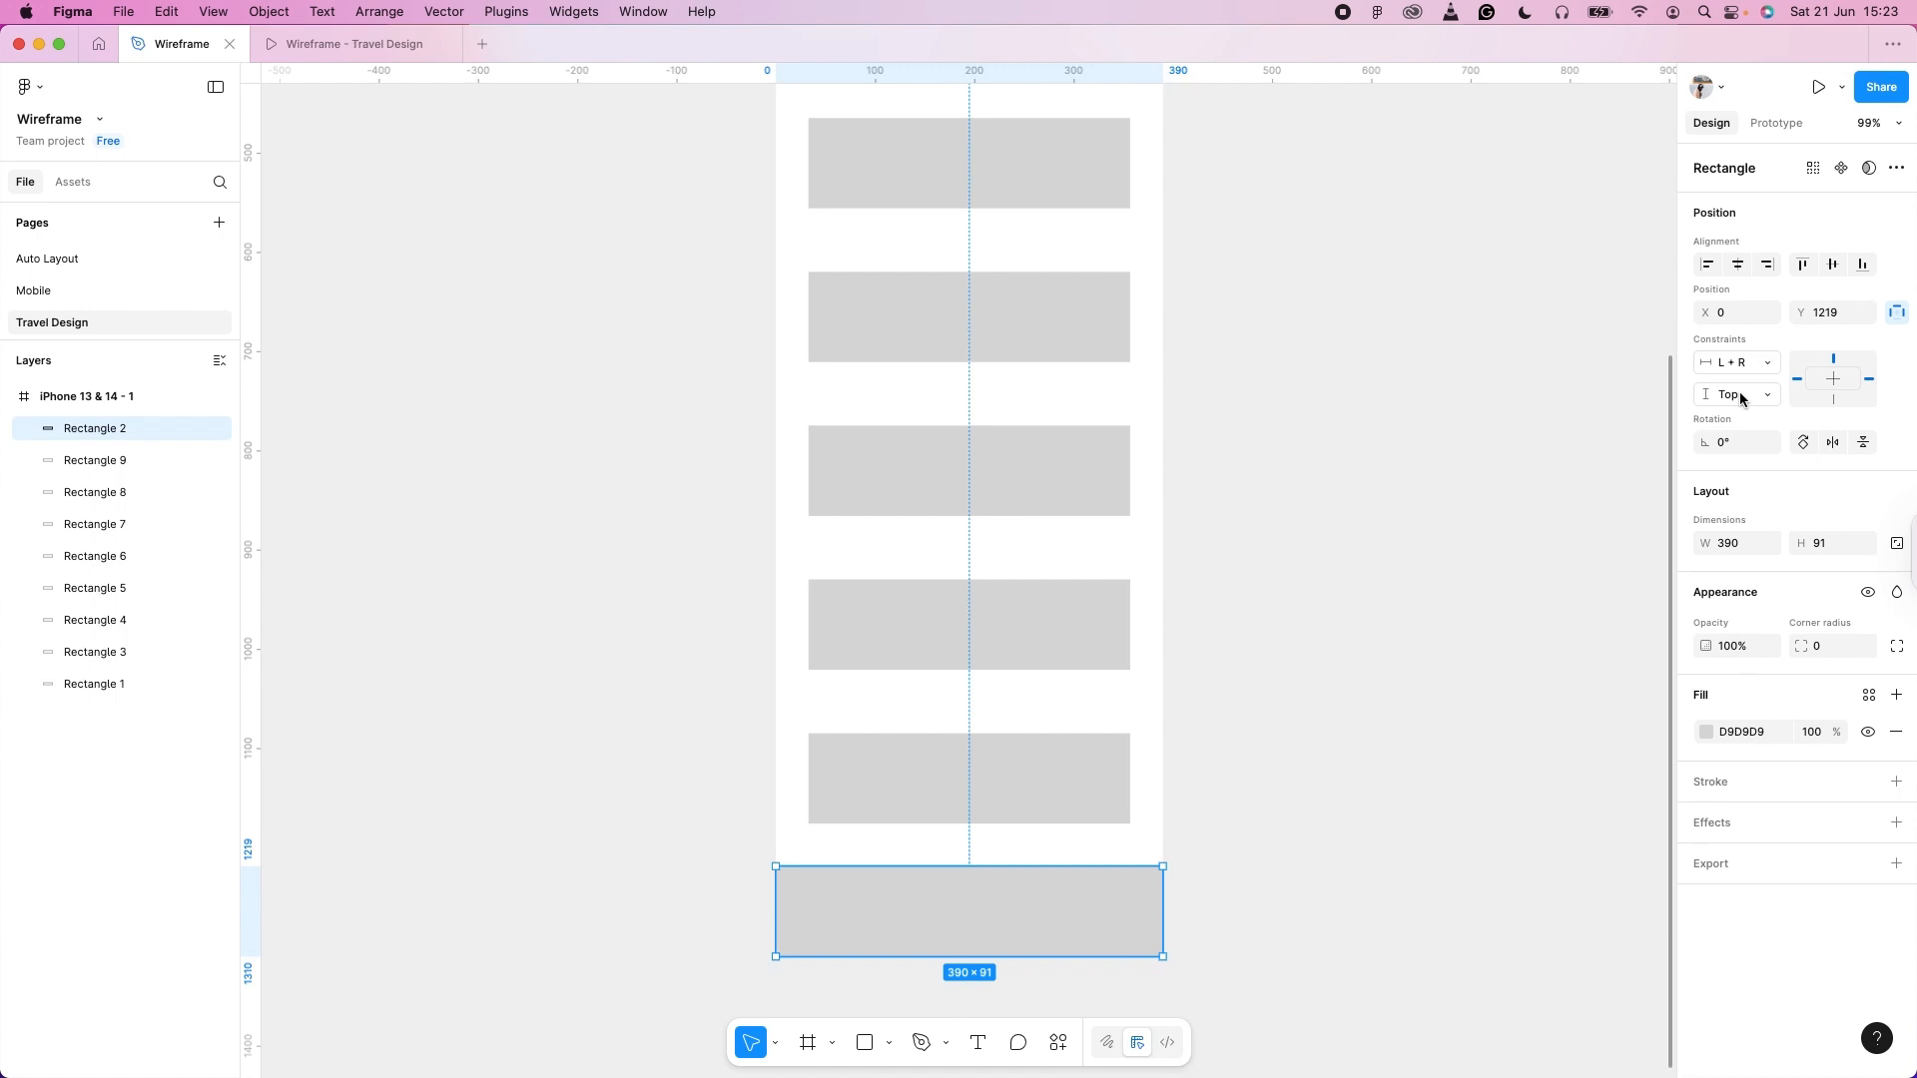
click(1740, 398)
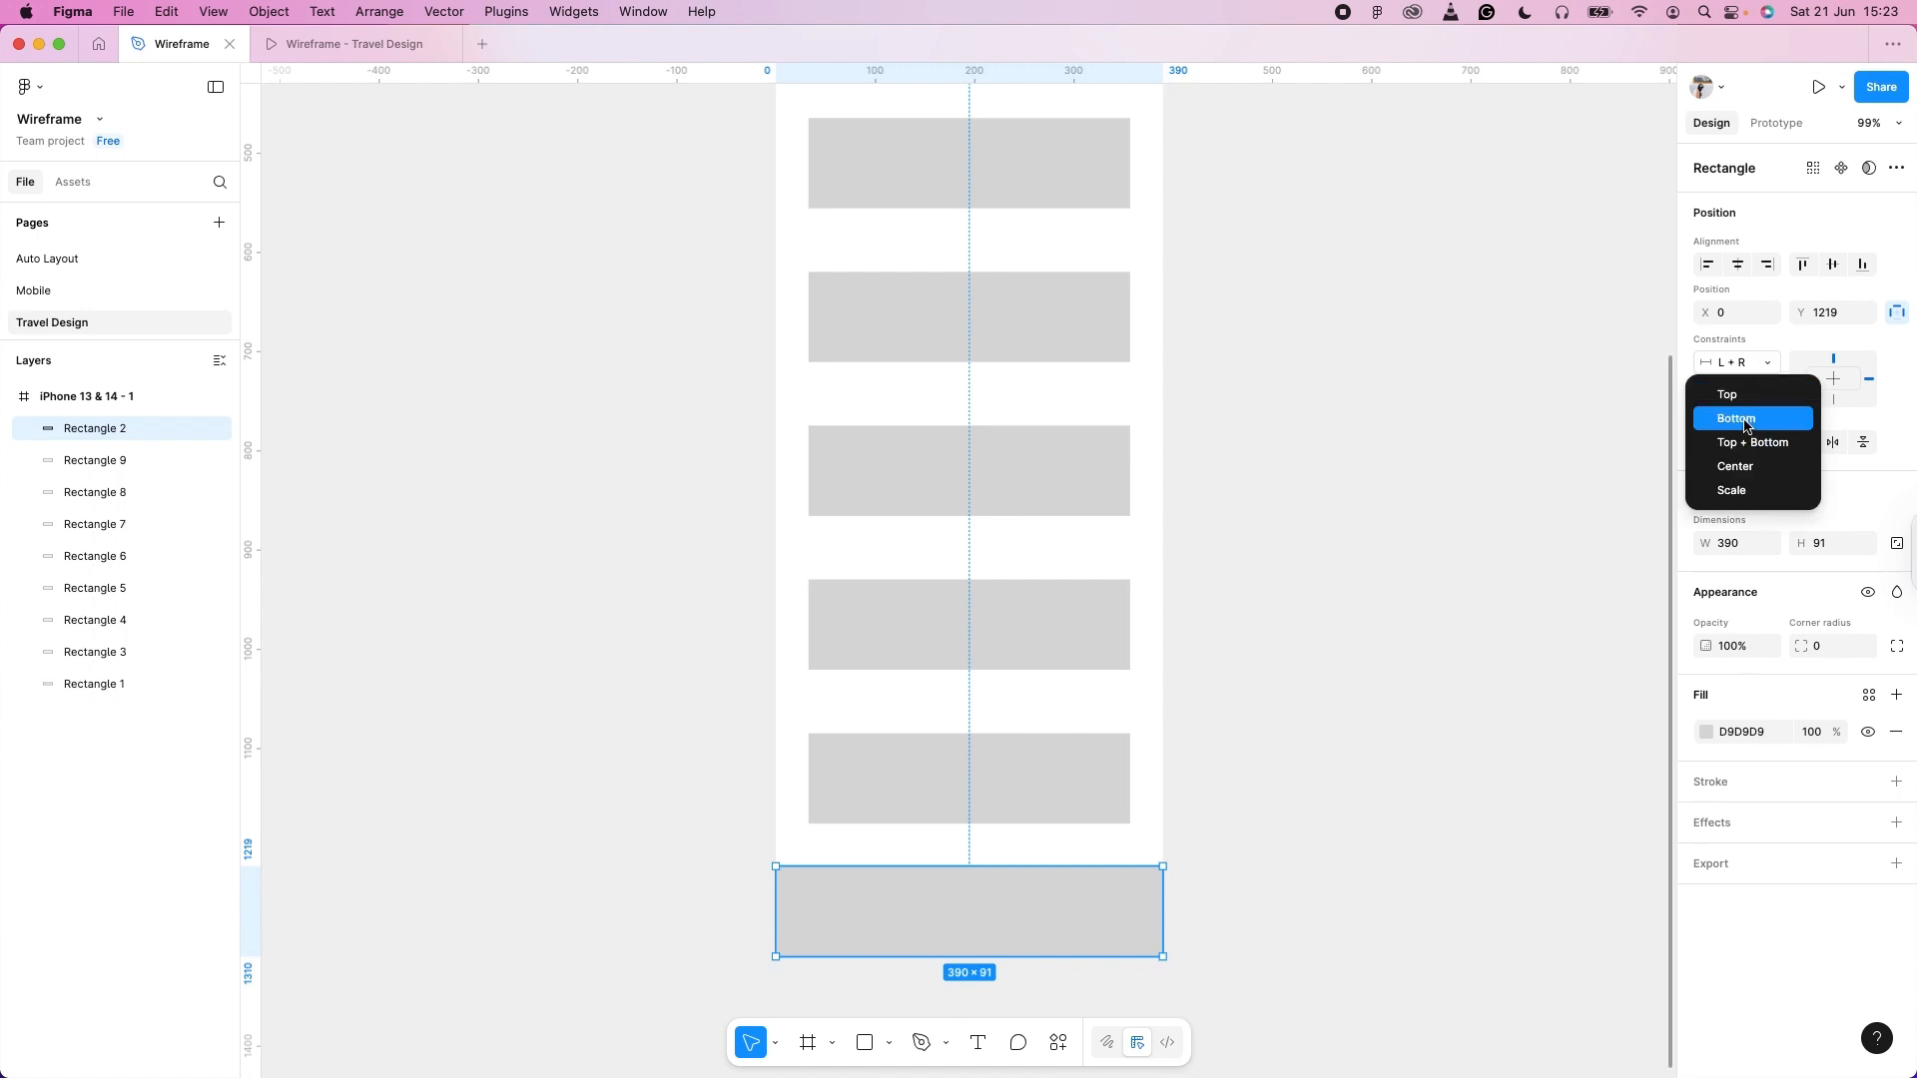
click(1745, 420)
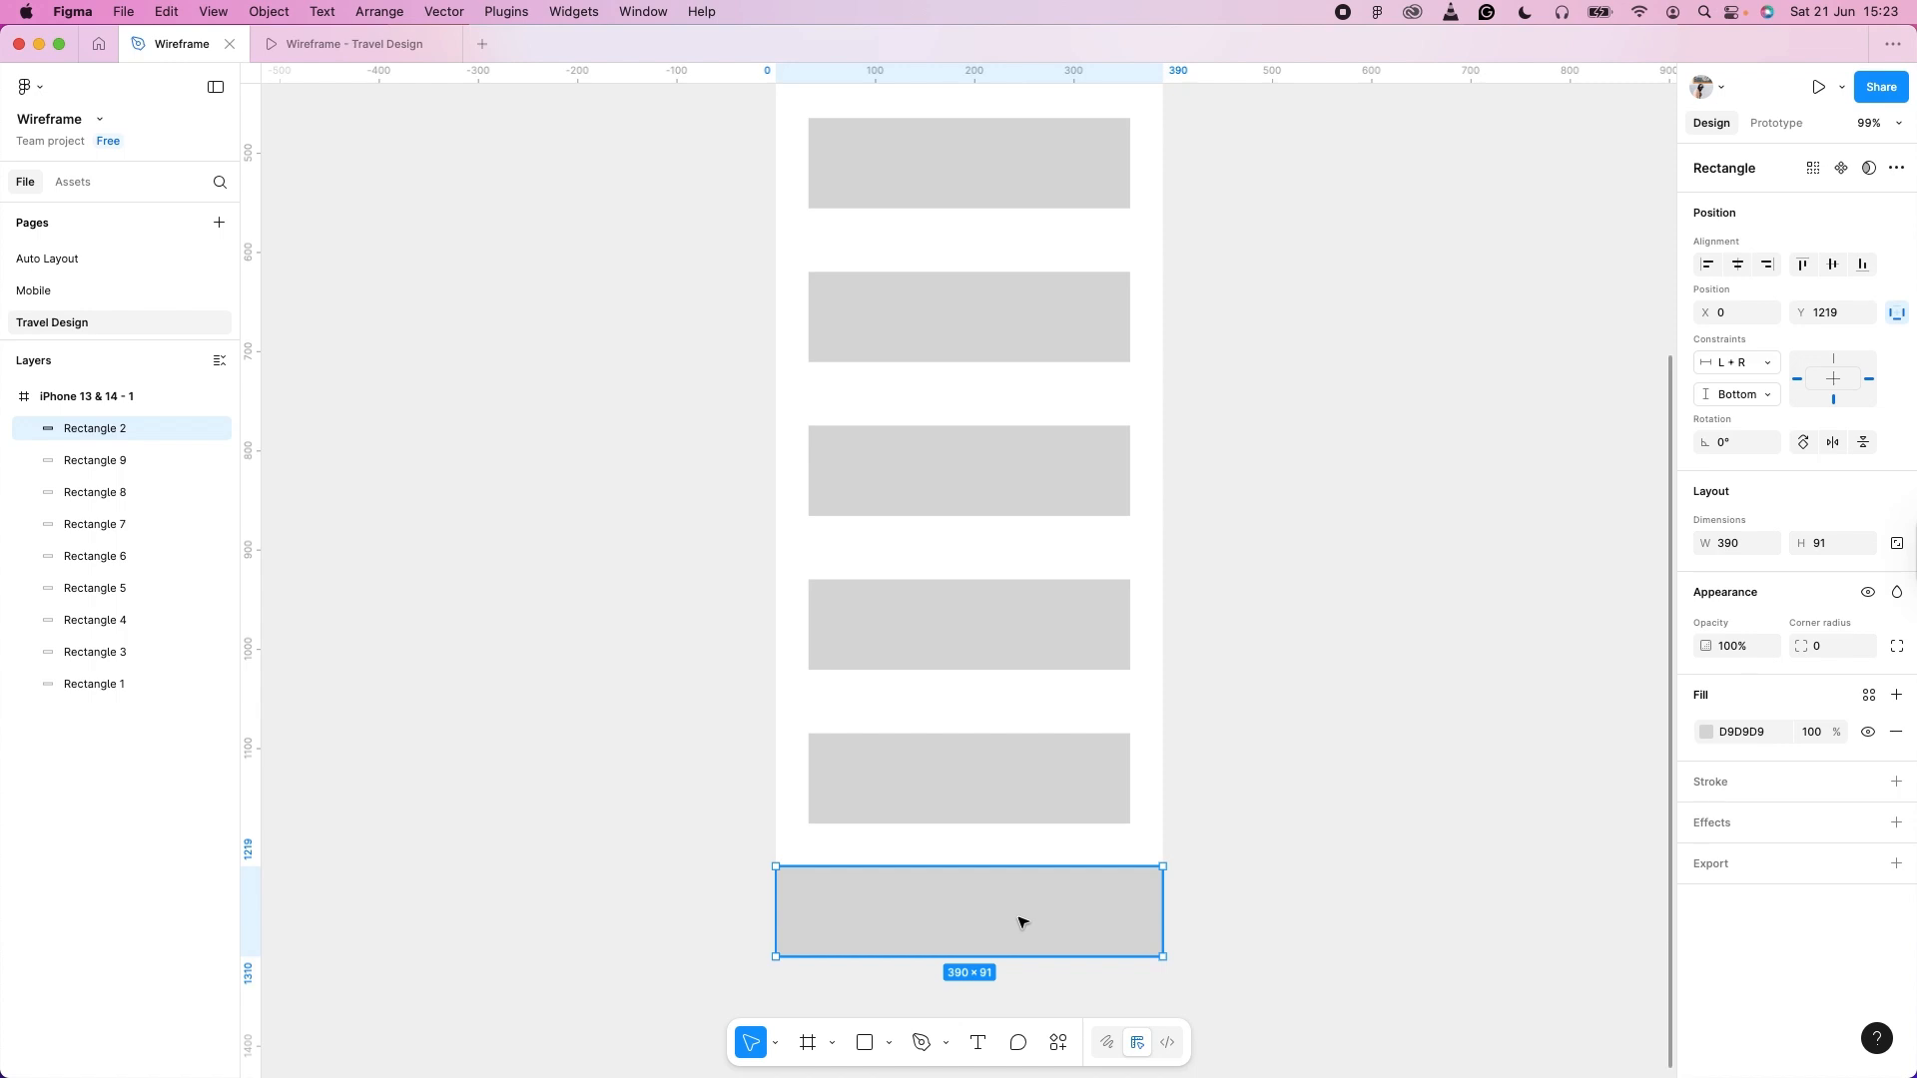
Set the header rectangle's prototype scroll position to Fixed (stay in place).
scroll(1018, 919, up, 10)
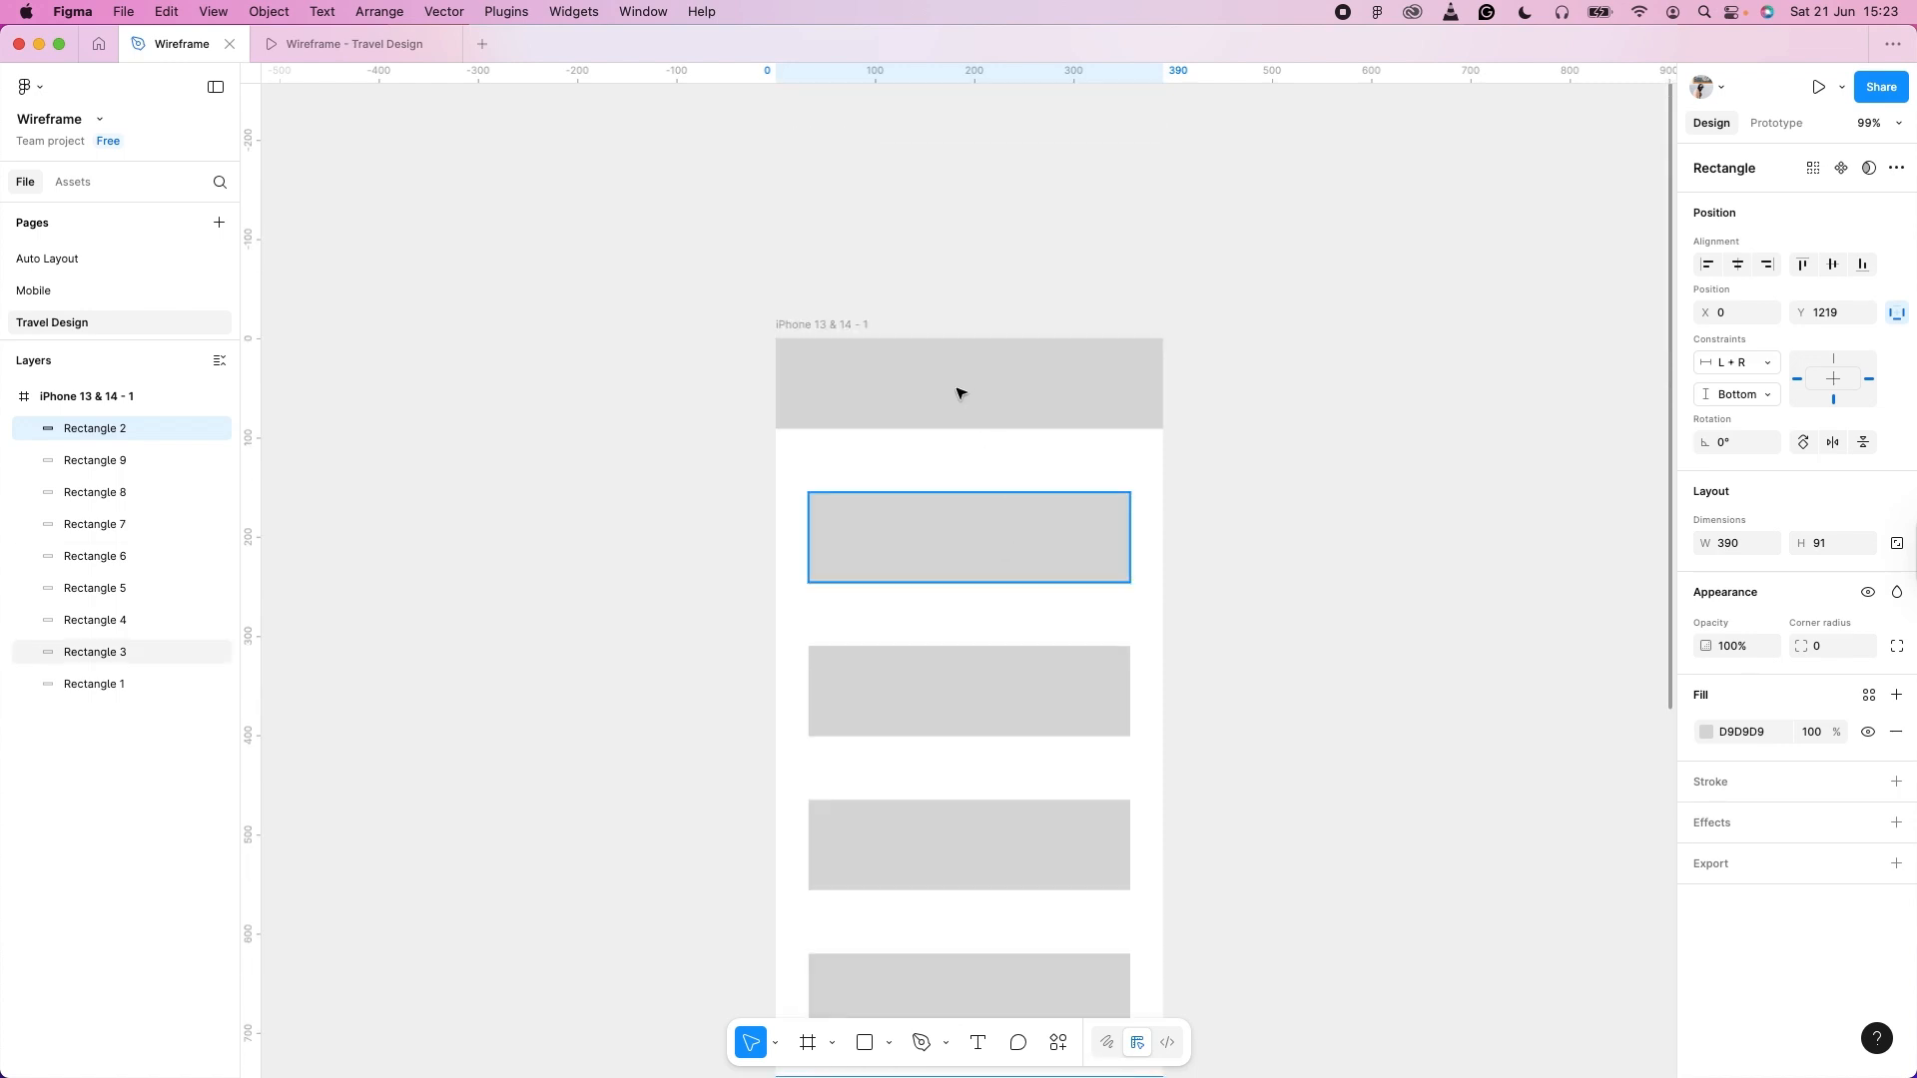
click(957, 394)
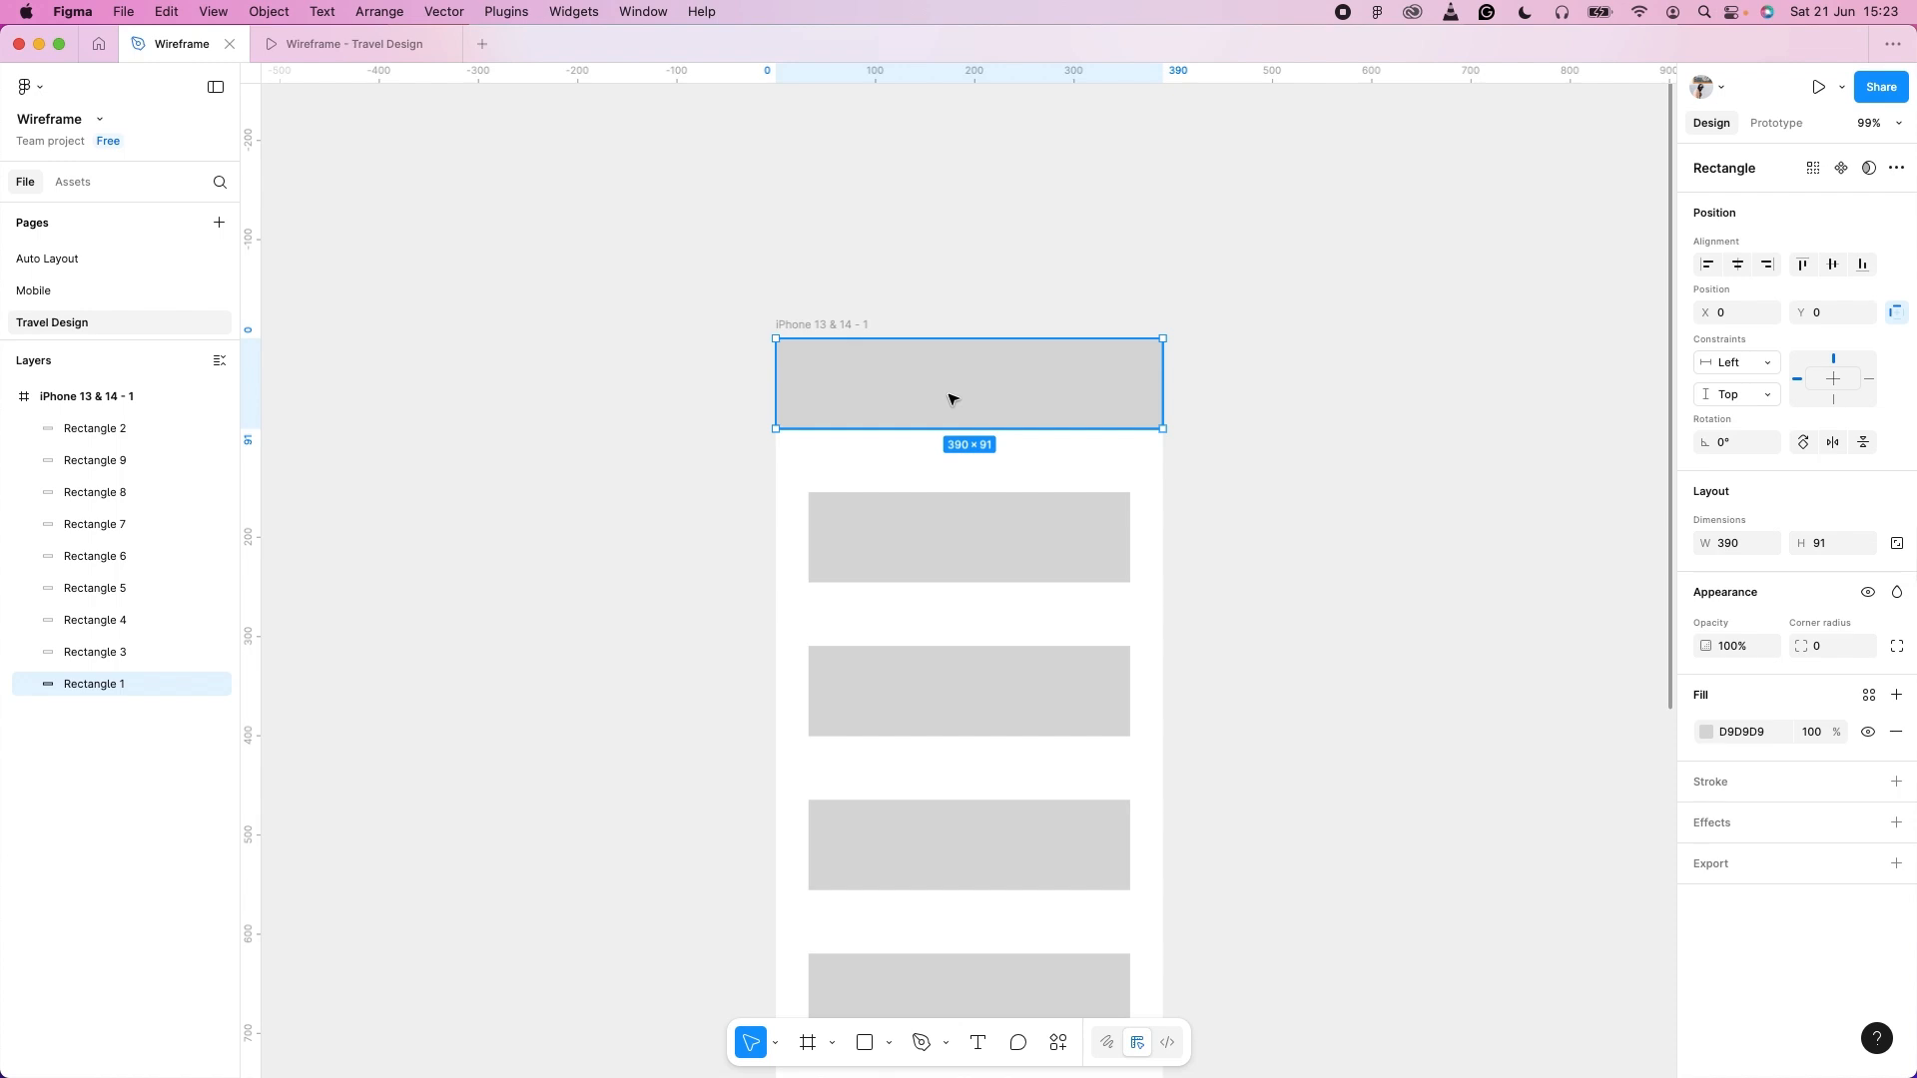
click(1770, 122)
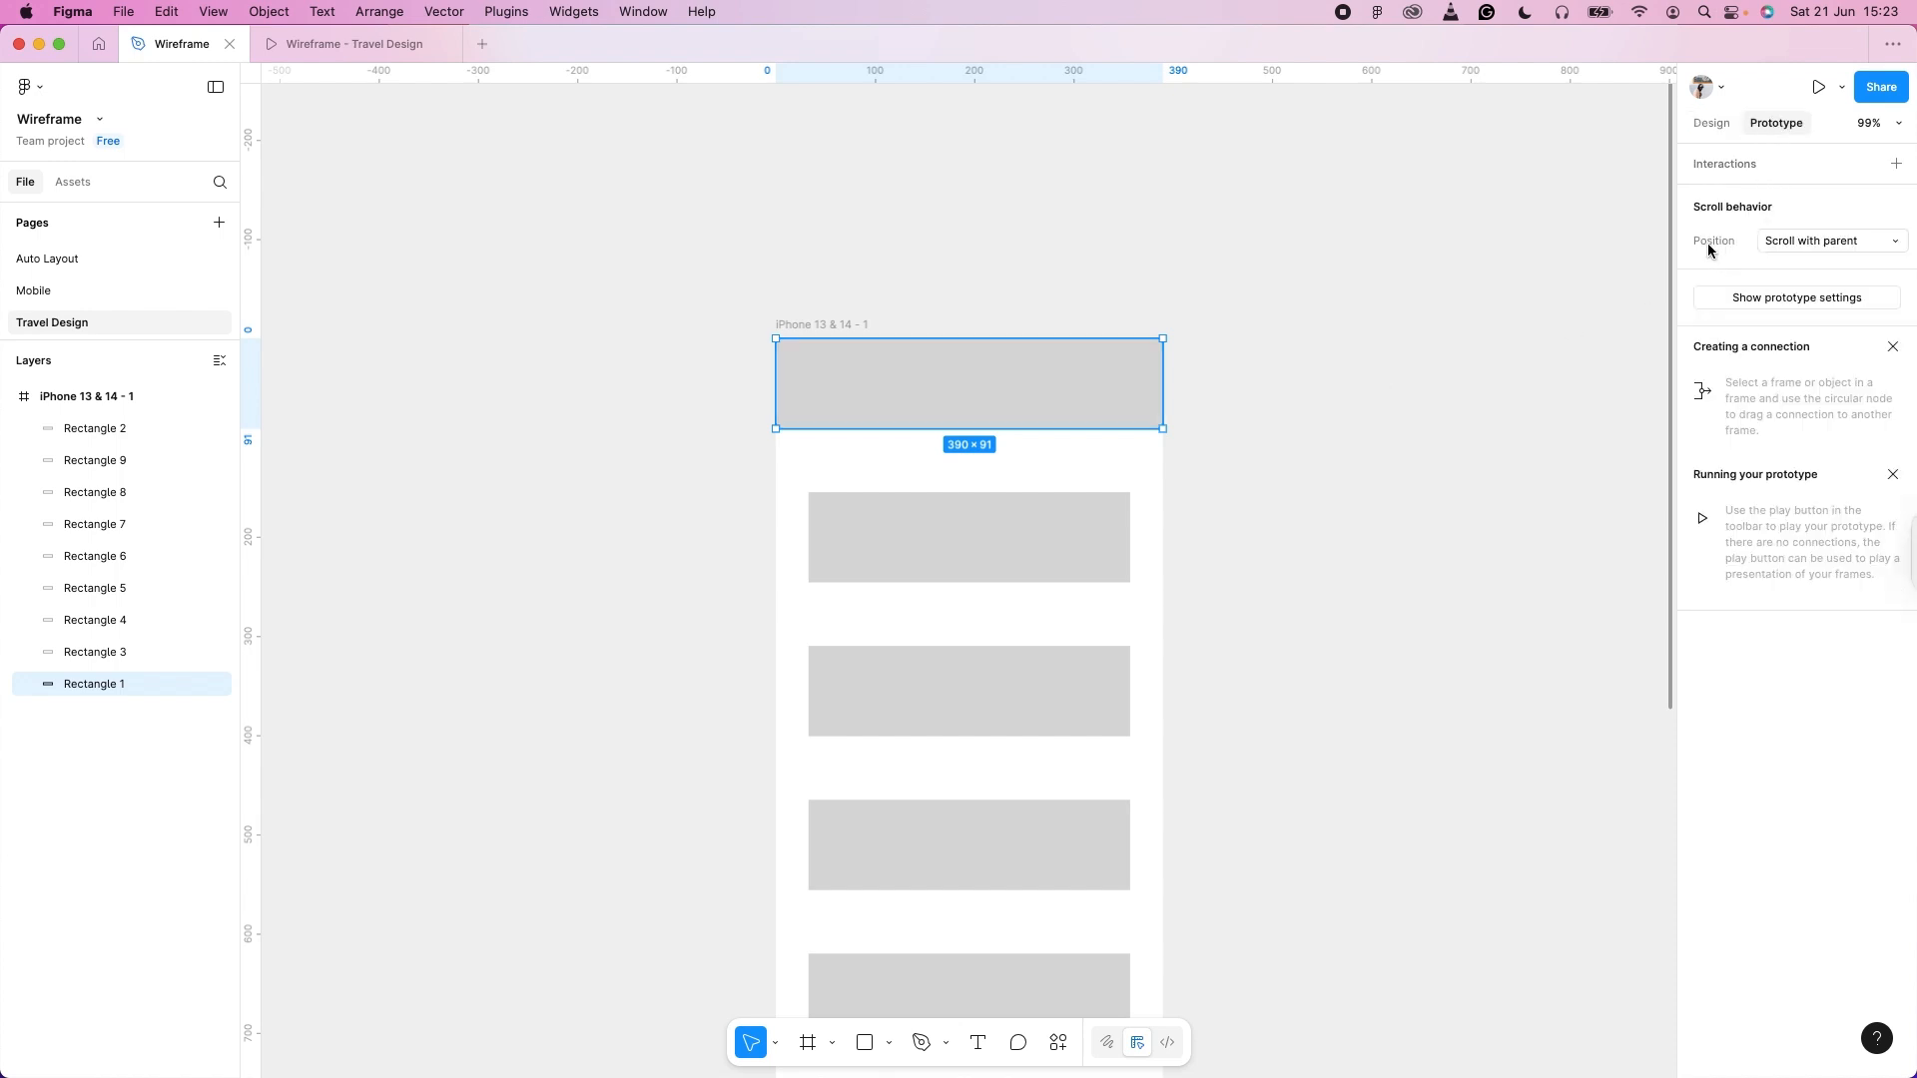
click(1821, 245)
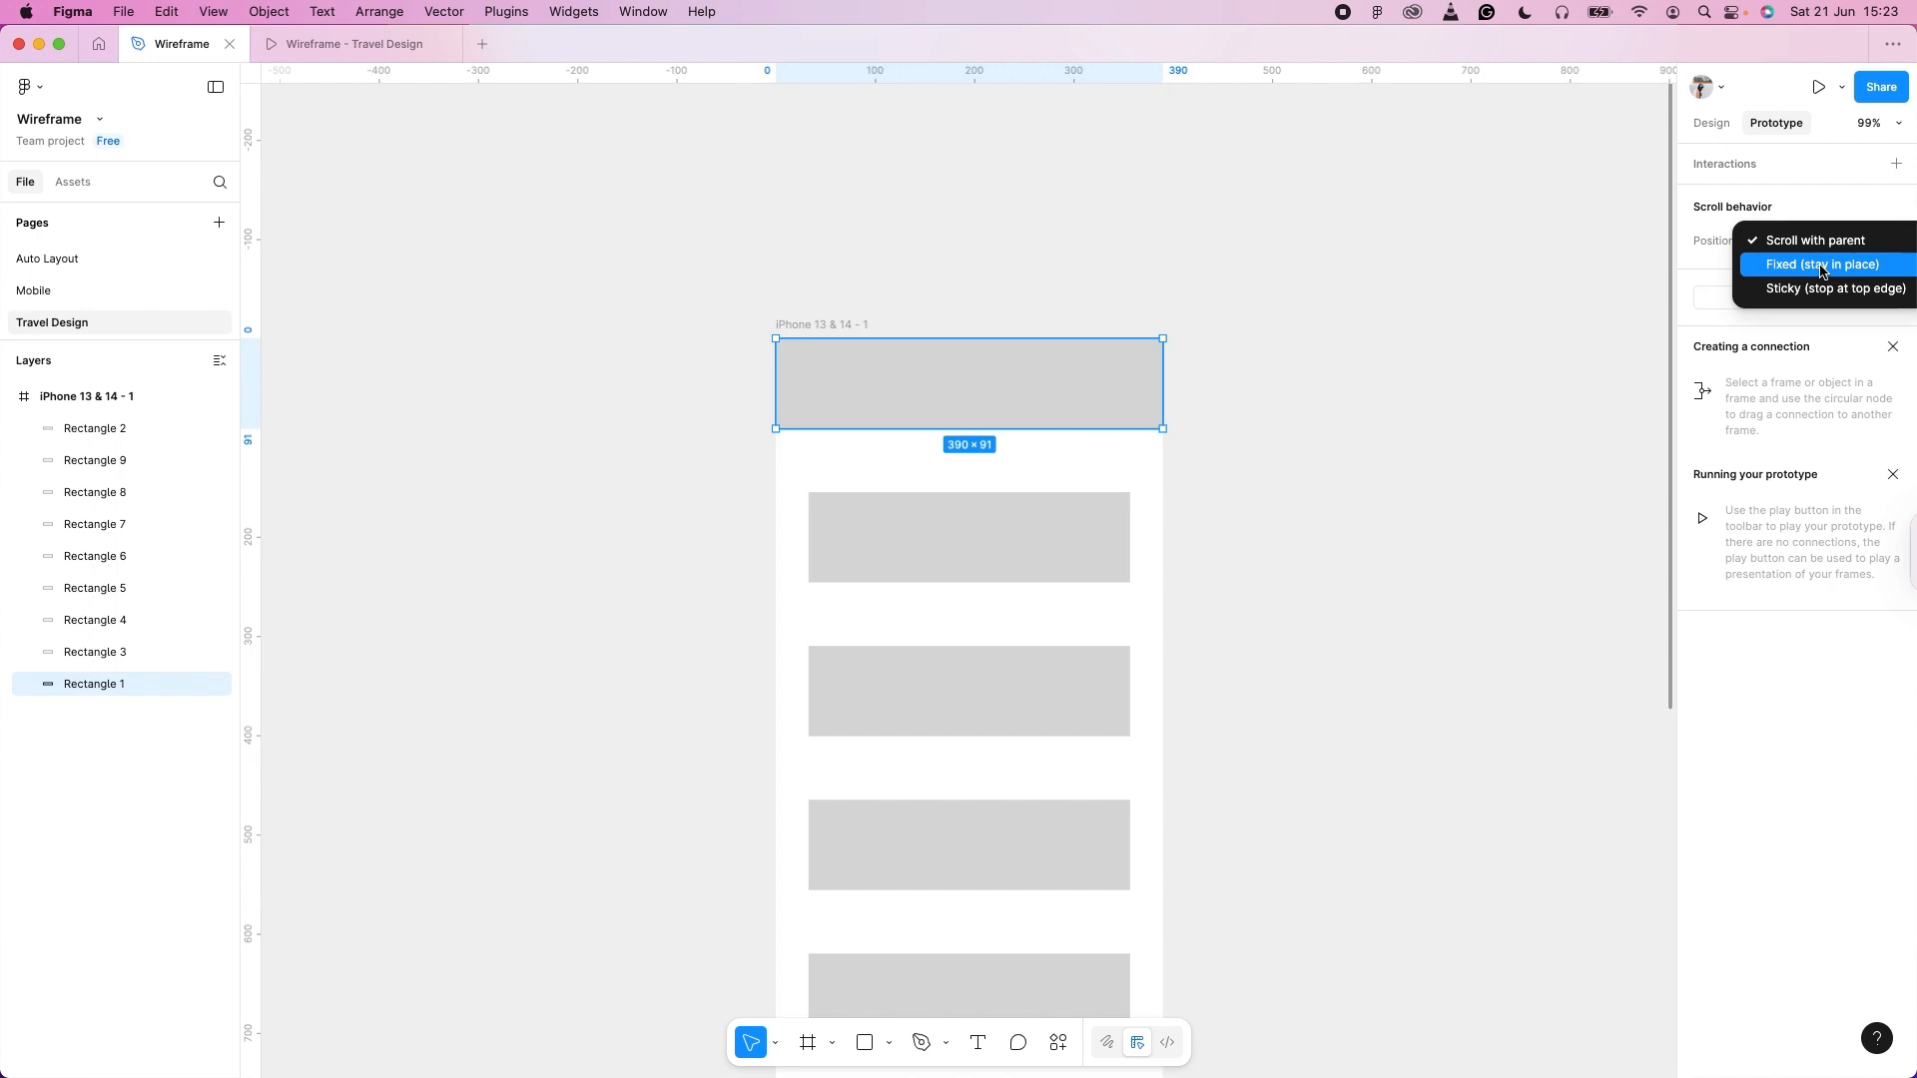
click(1844, 267)
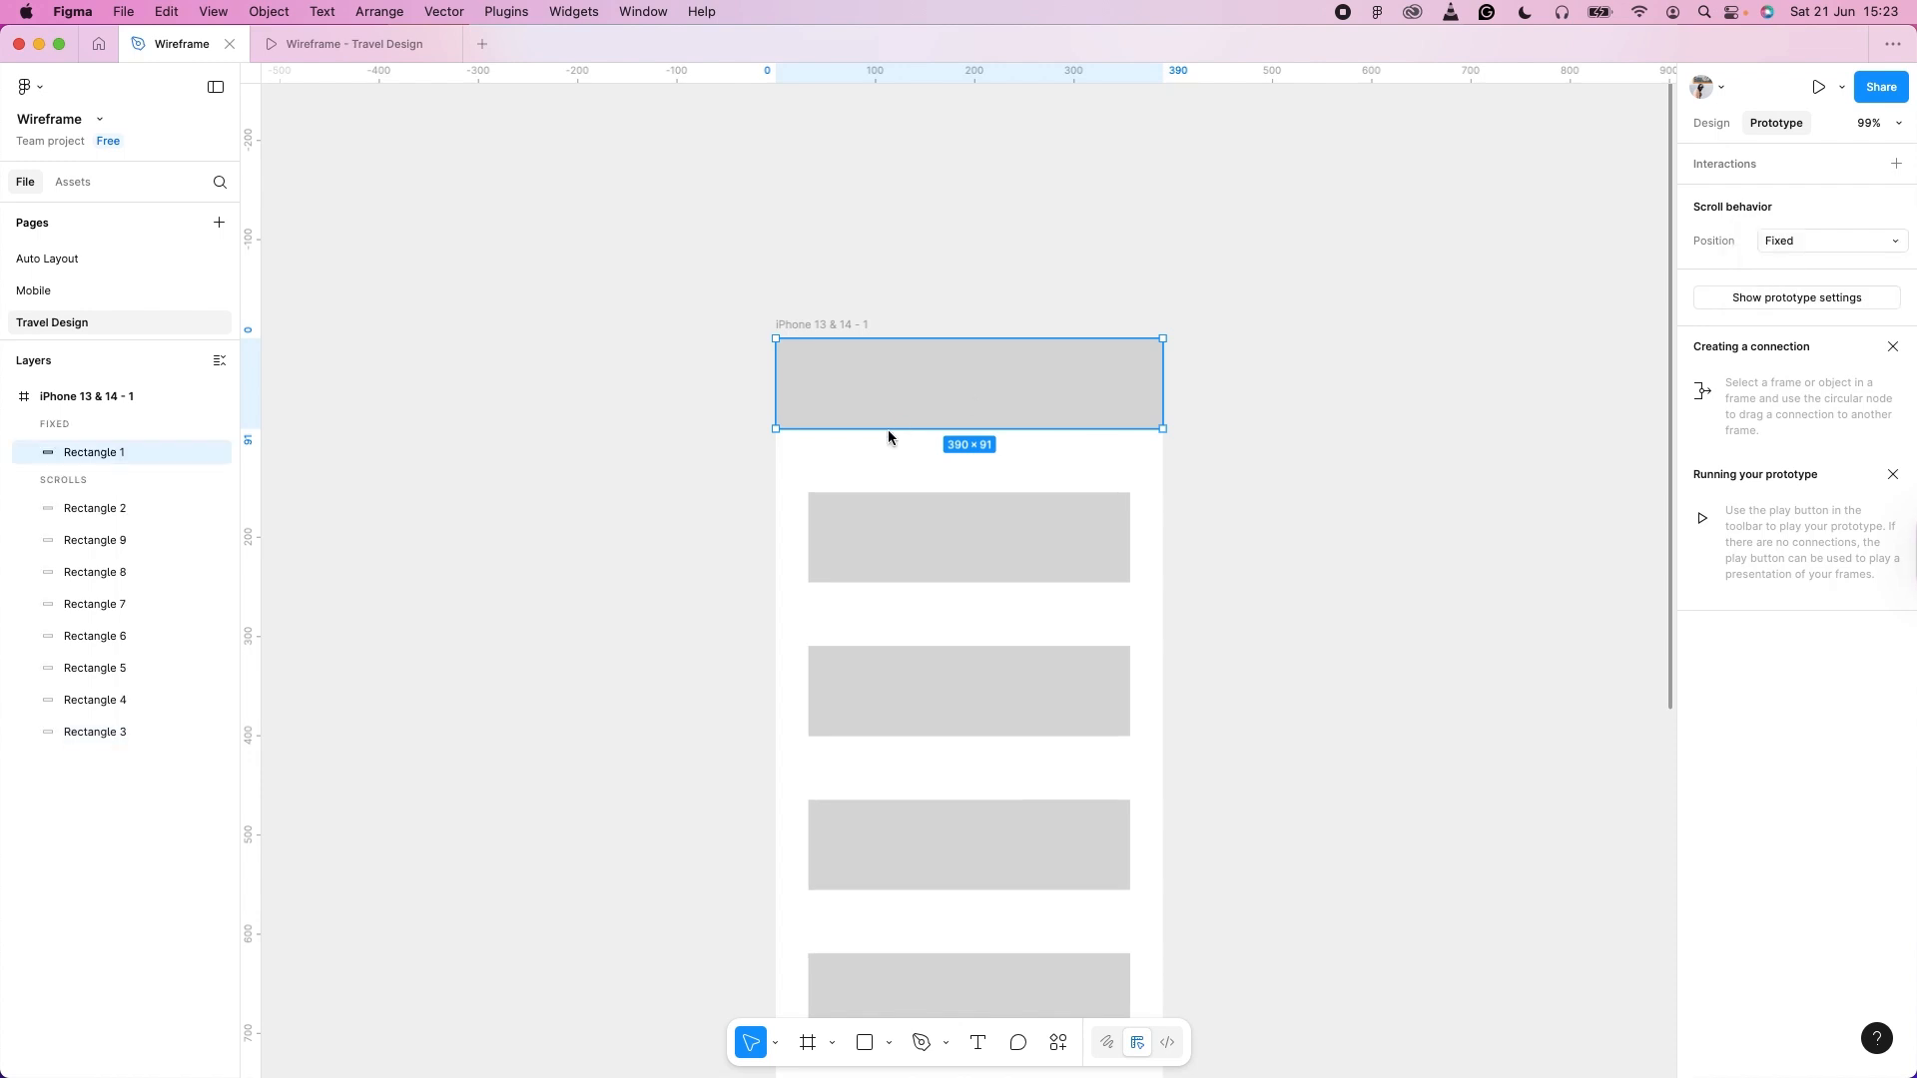
Set the footer rectangle's prototype scroll position to Fixed (stay in place).
scroll(890, 430, down, 10)
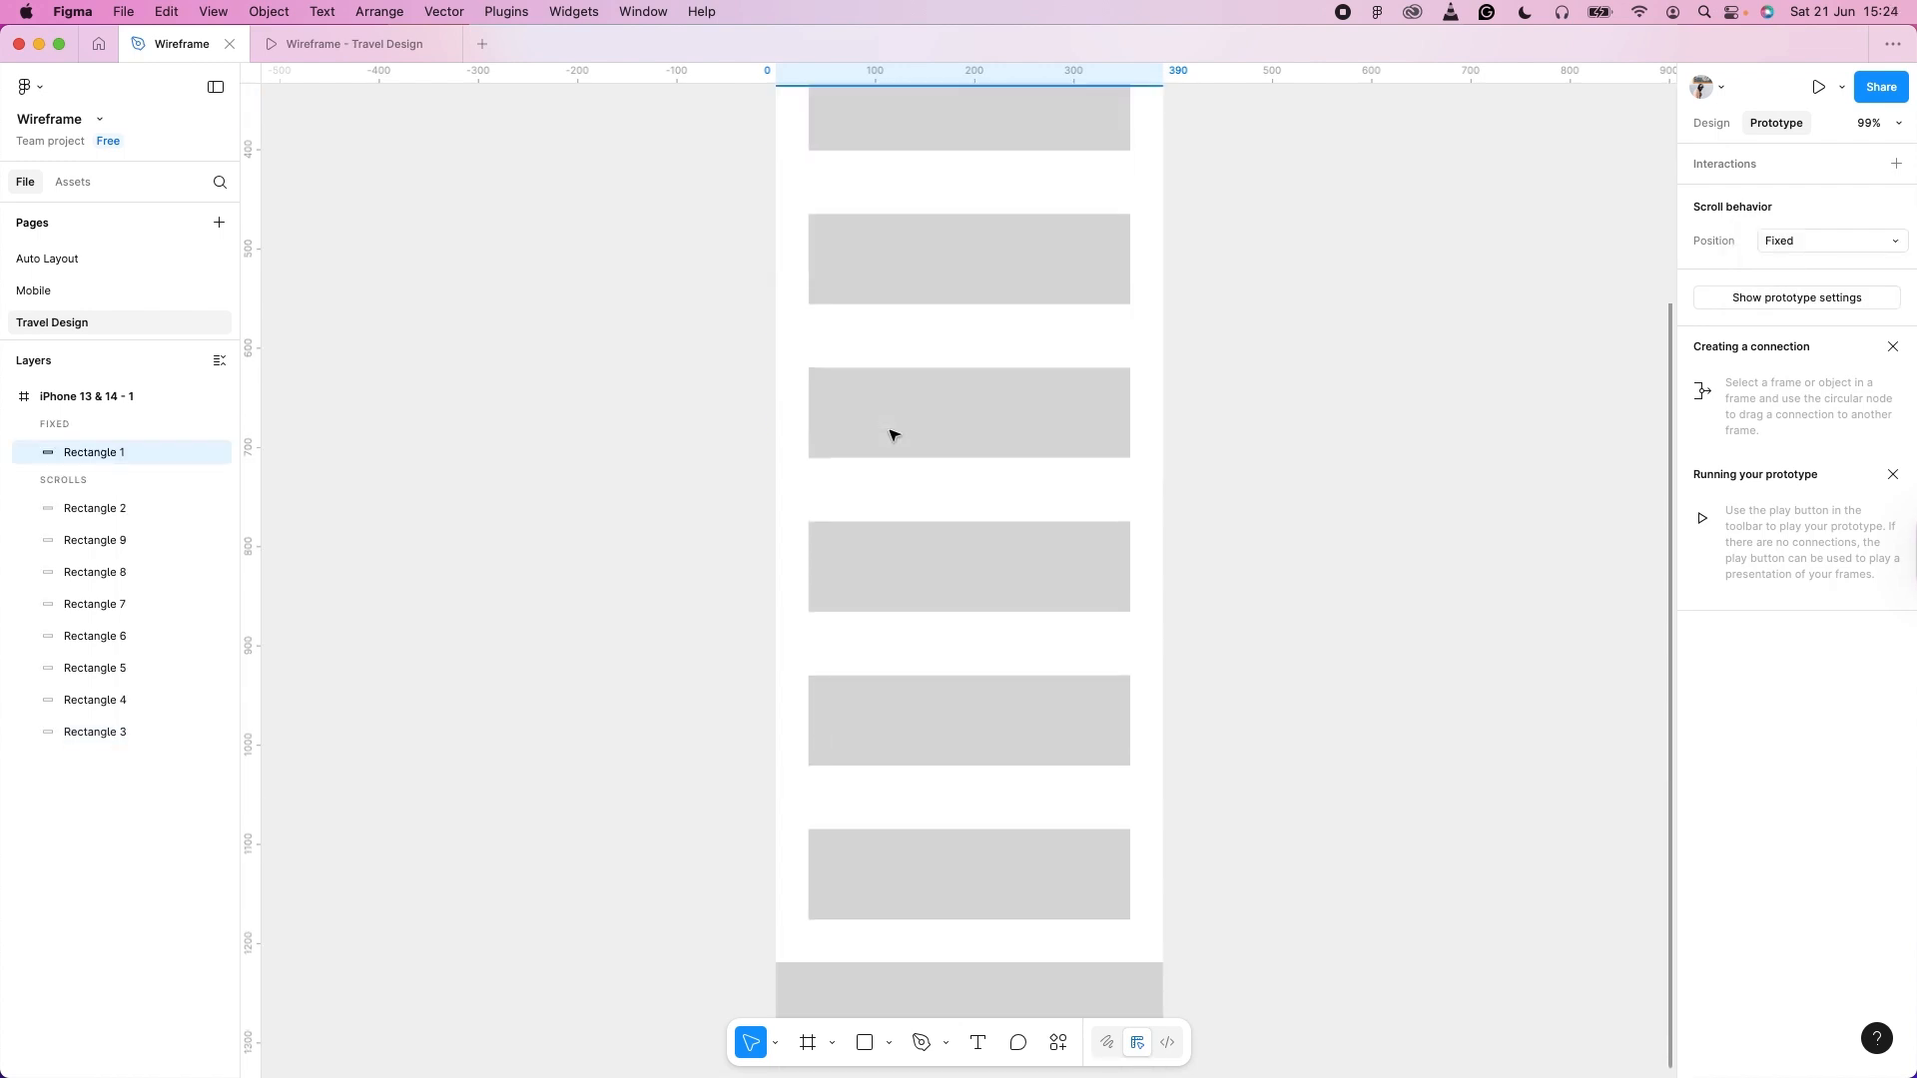
click(890, 655)
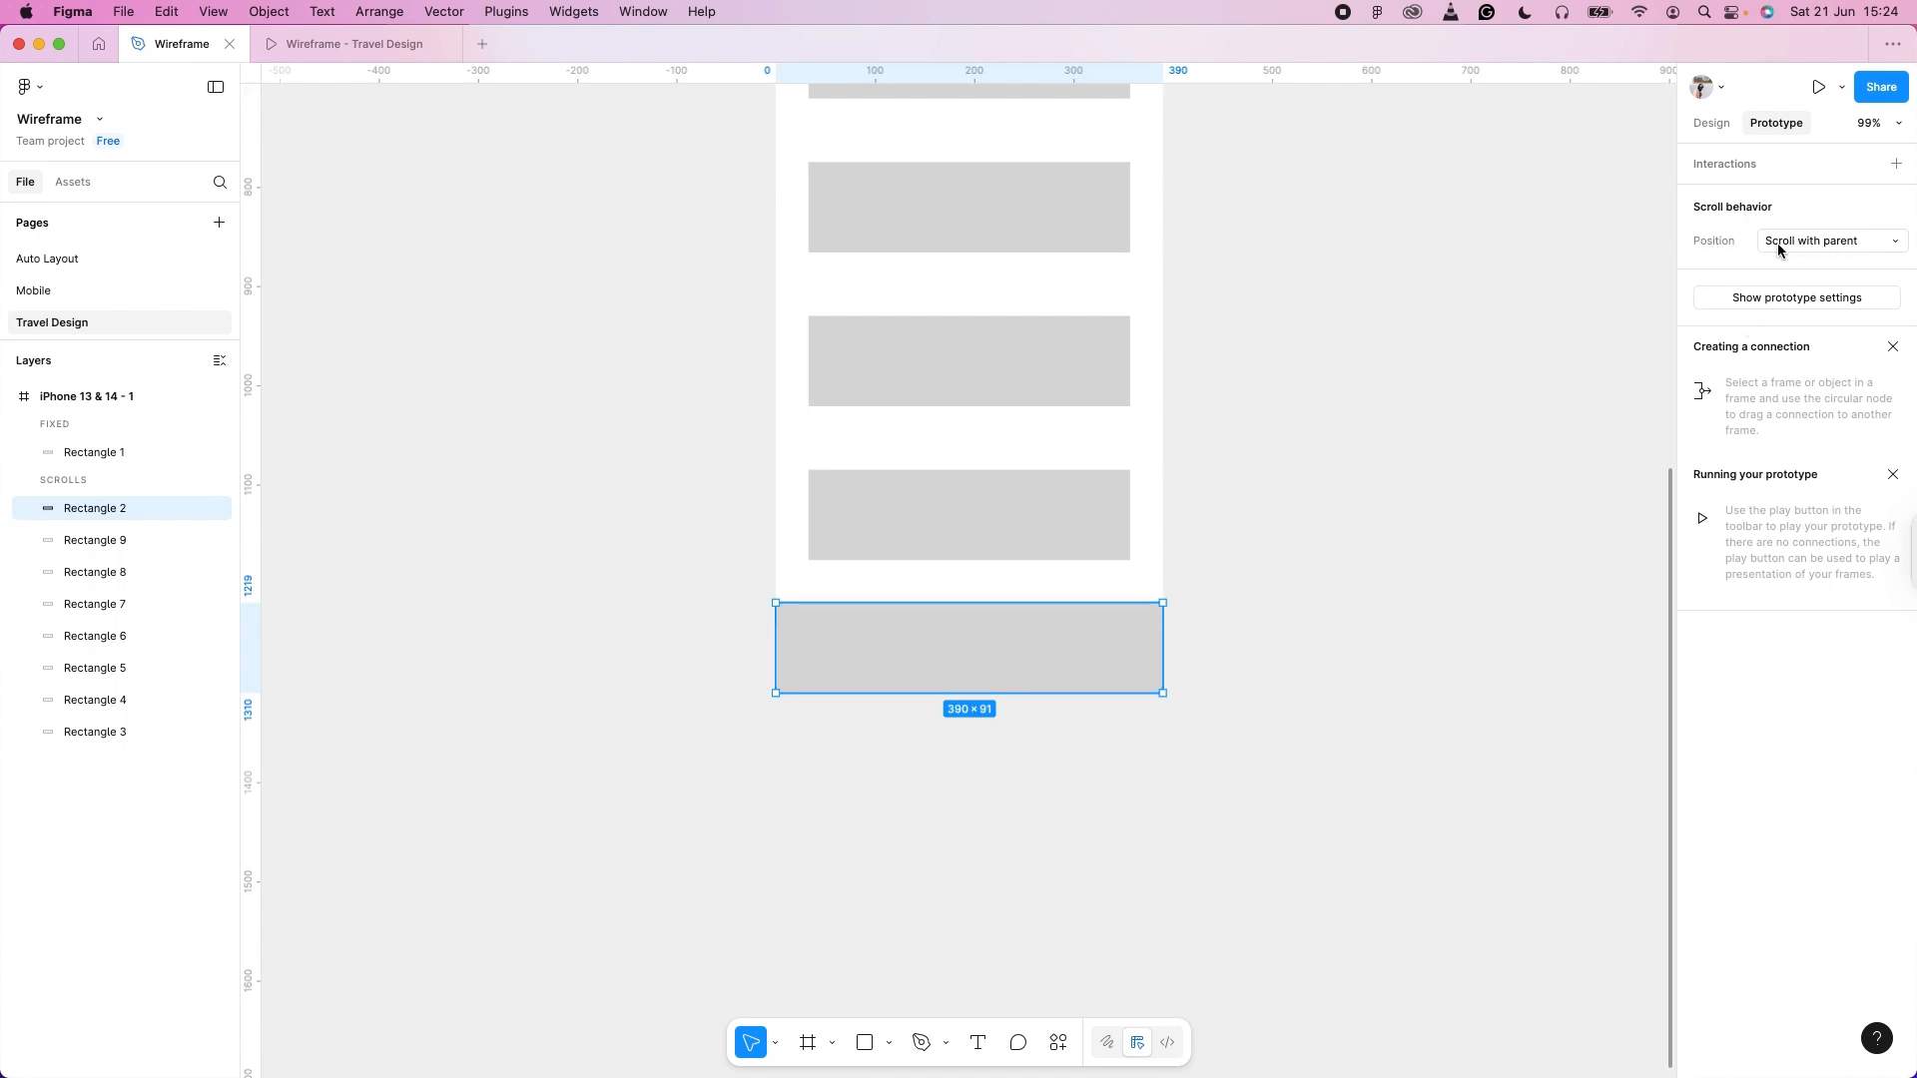
click(1817, 241)
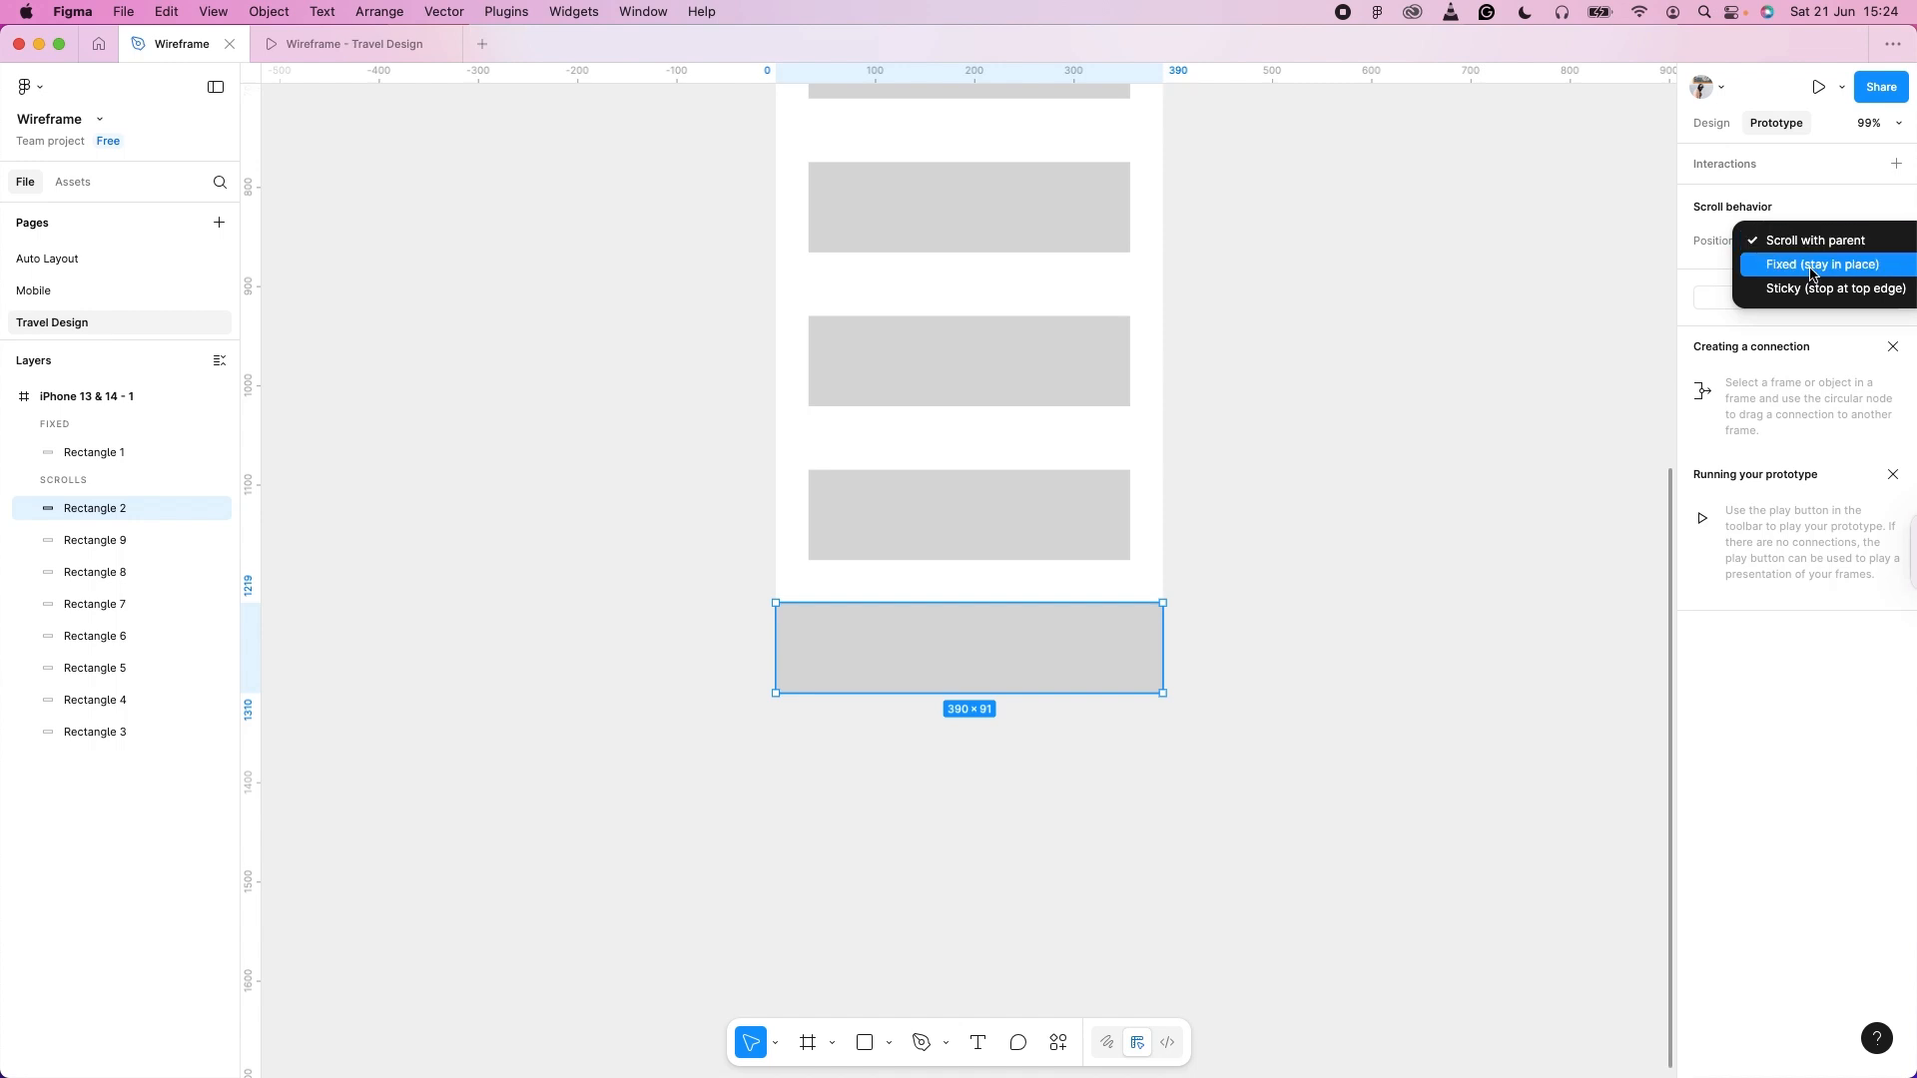
click(1812, 266)
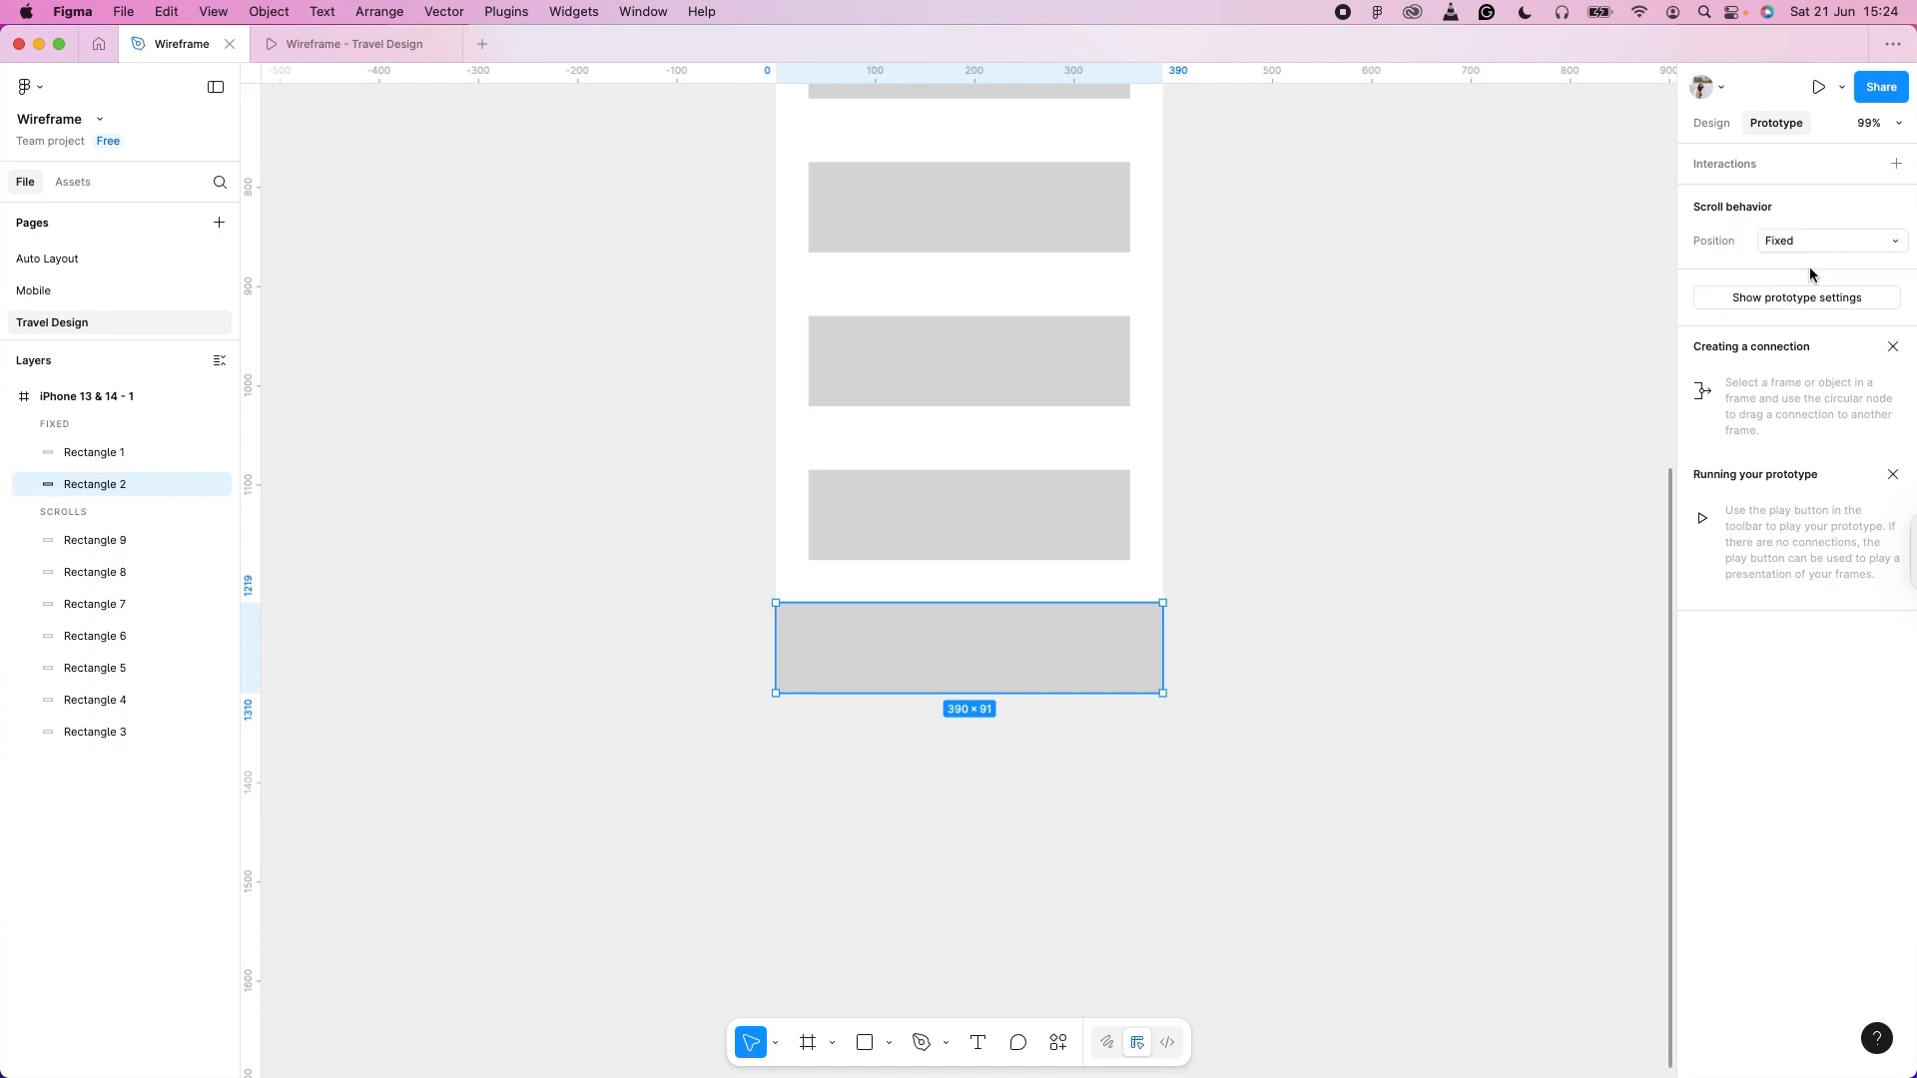
Scroll the page up and down in the prototype preview to check the fixed header and footer, and return to the design.
click(363, 47)
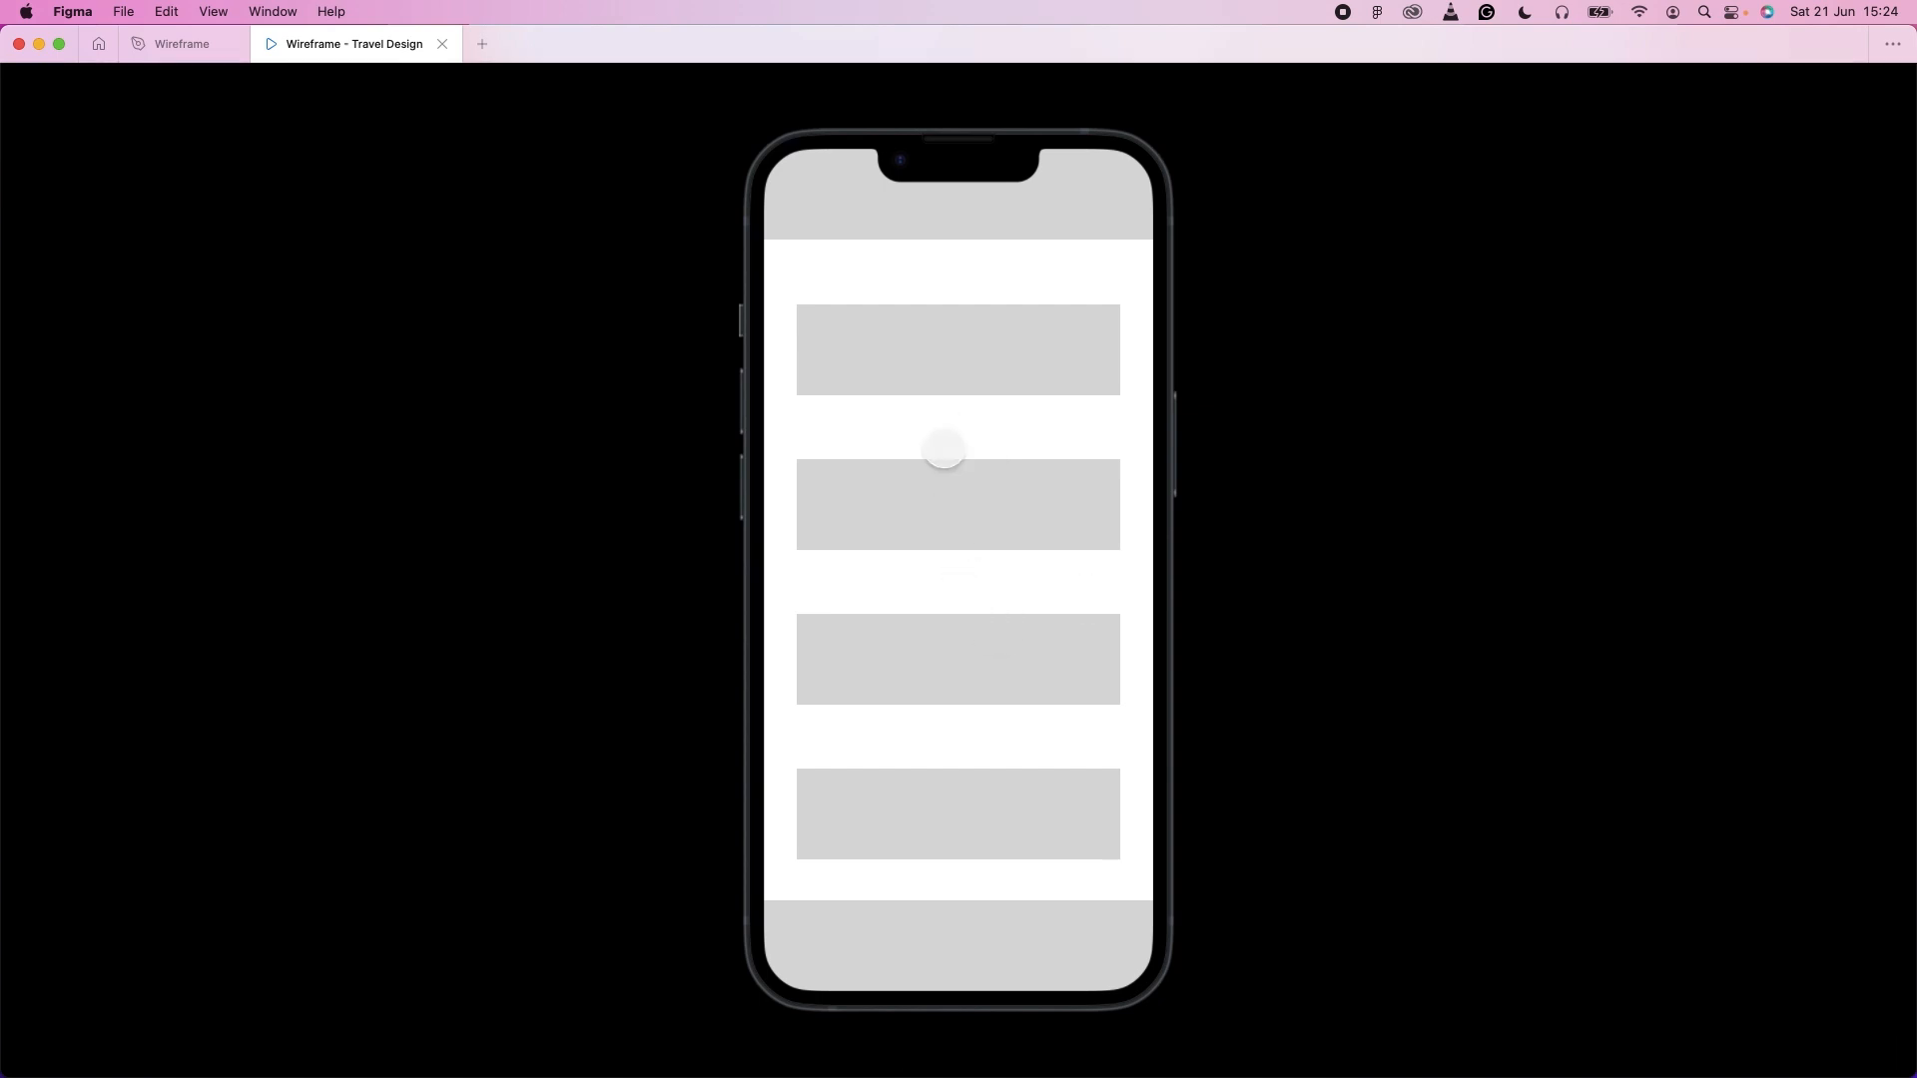
scroll(944, 449, down, 1)
scroll(942, 540, up, 1)
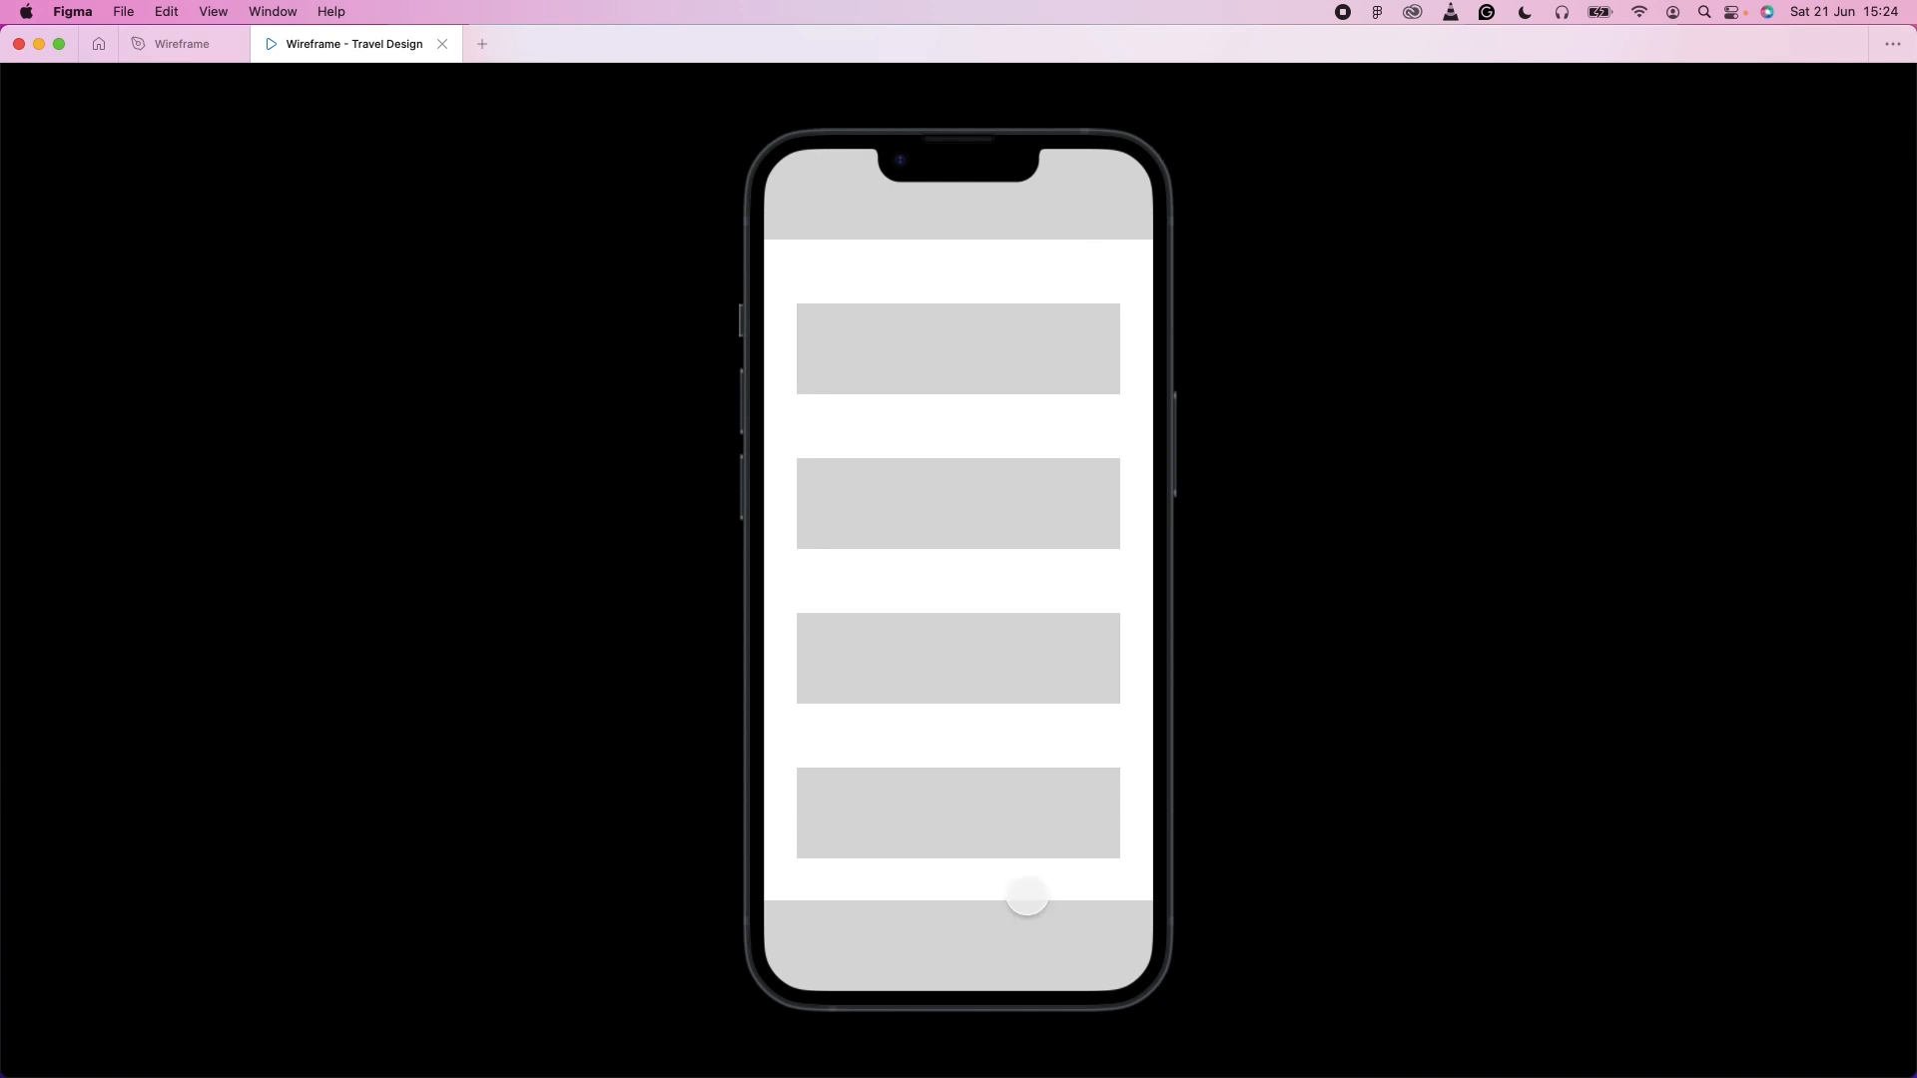
scroll(953, 681, down, 3)
scroll(954, 672, up, 3)
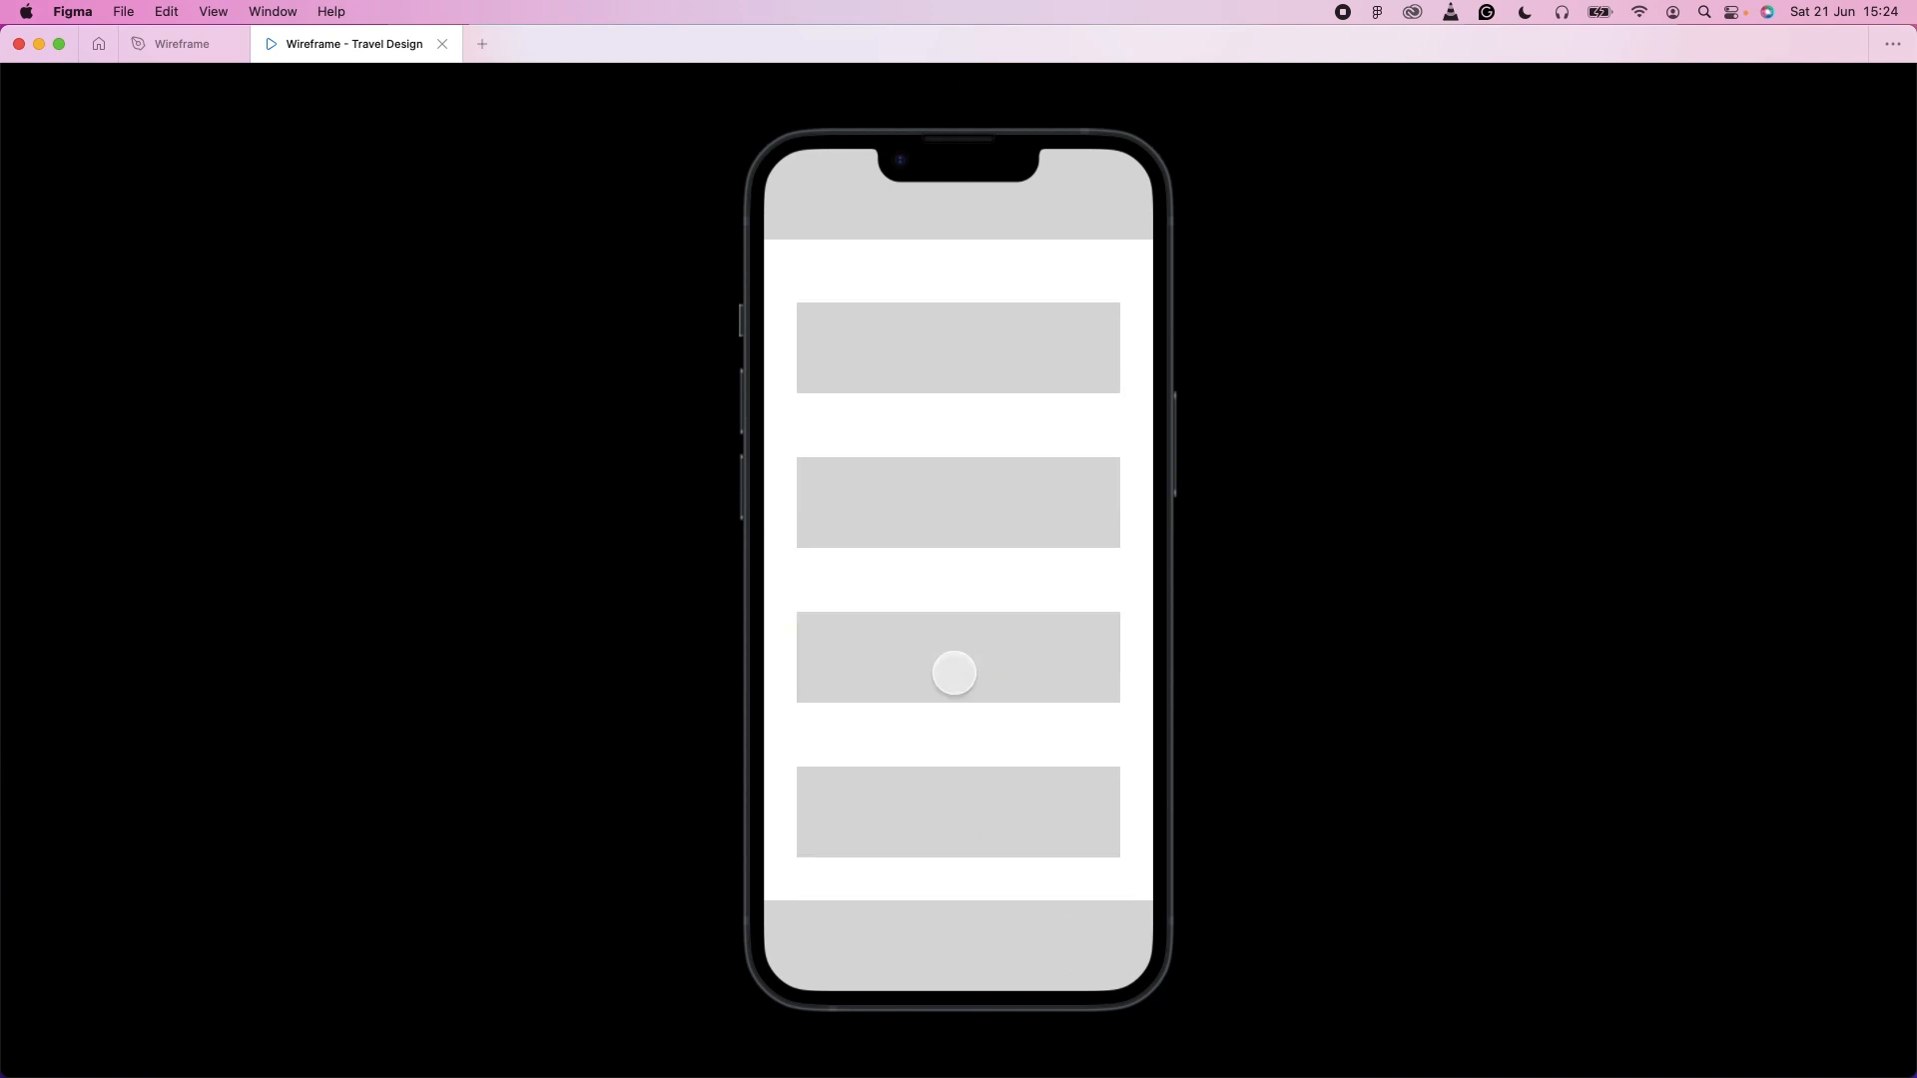
scroll(955, 676, down, 1)
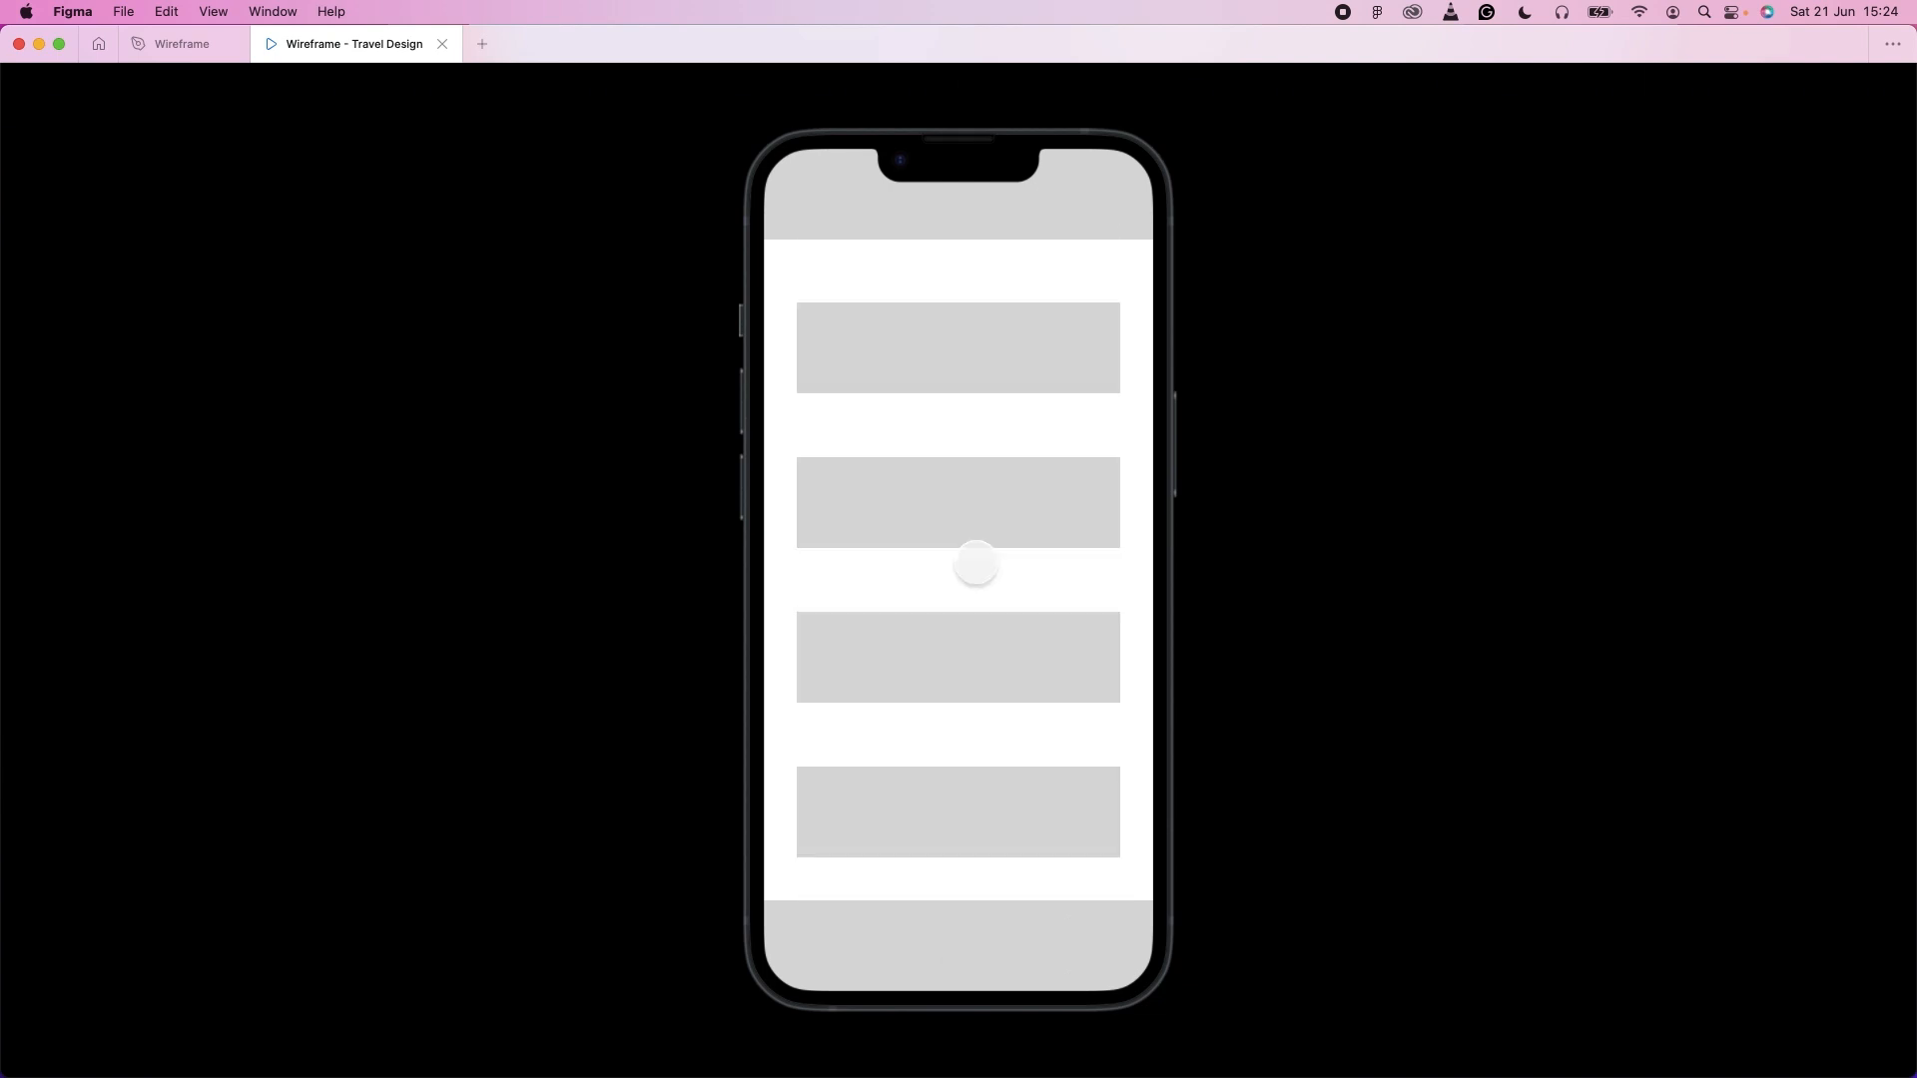
scroll(975, 572, down, 3)
scroll(971, 581, up, 3)
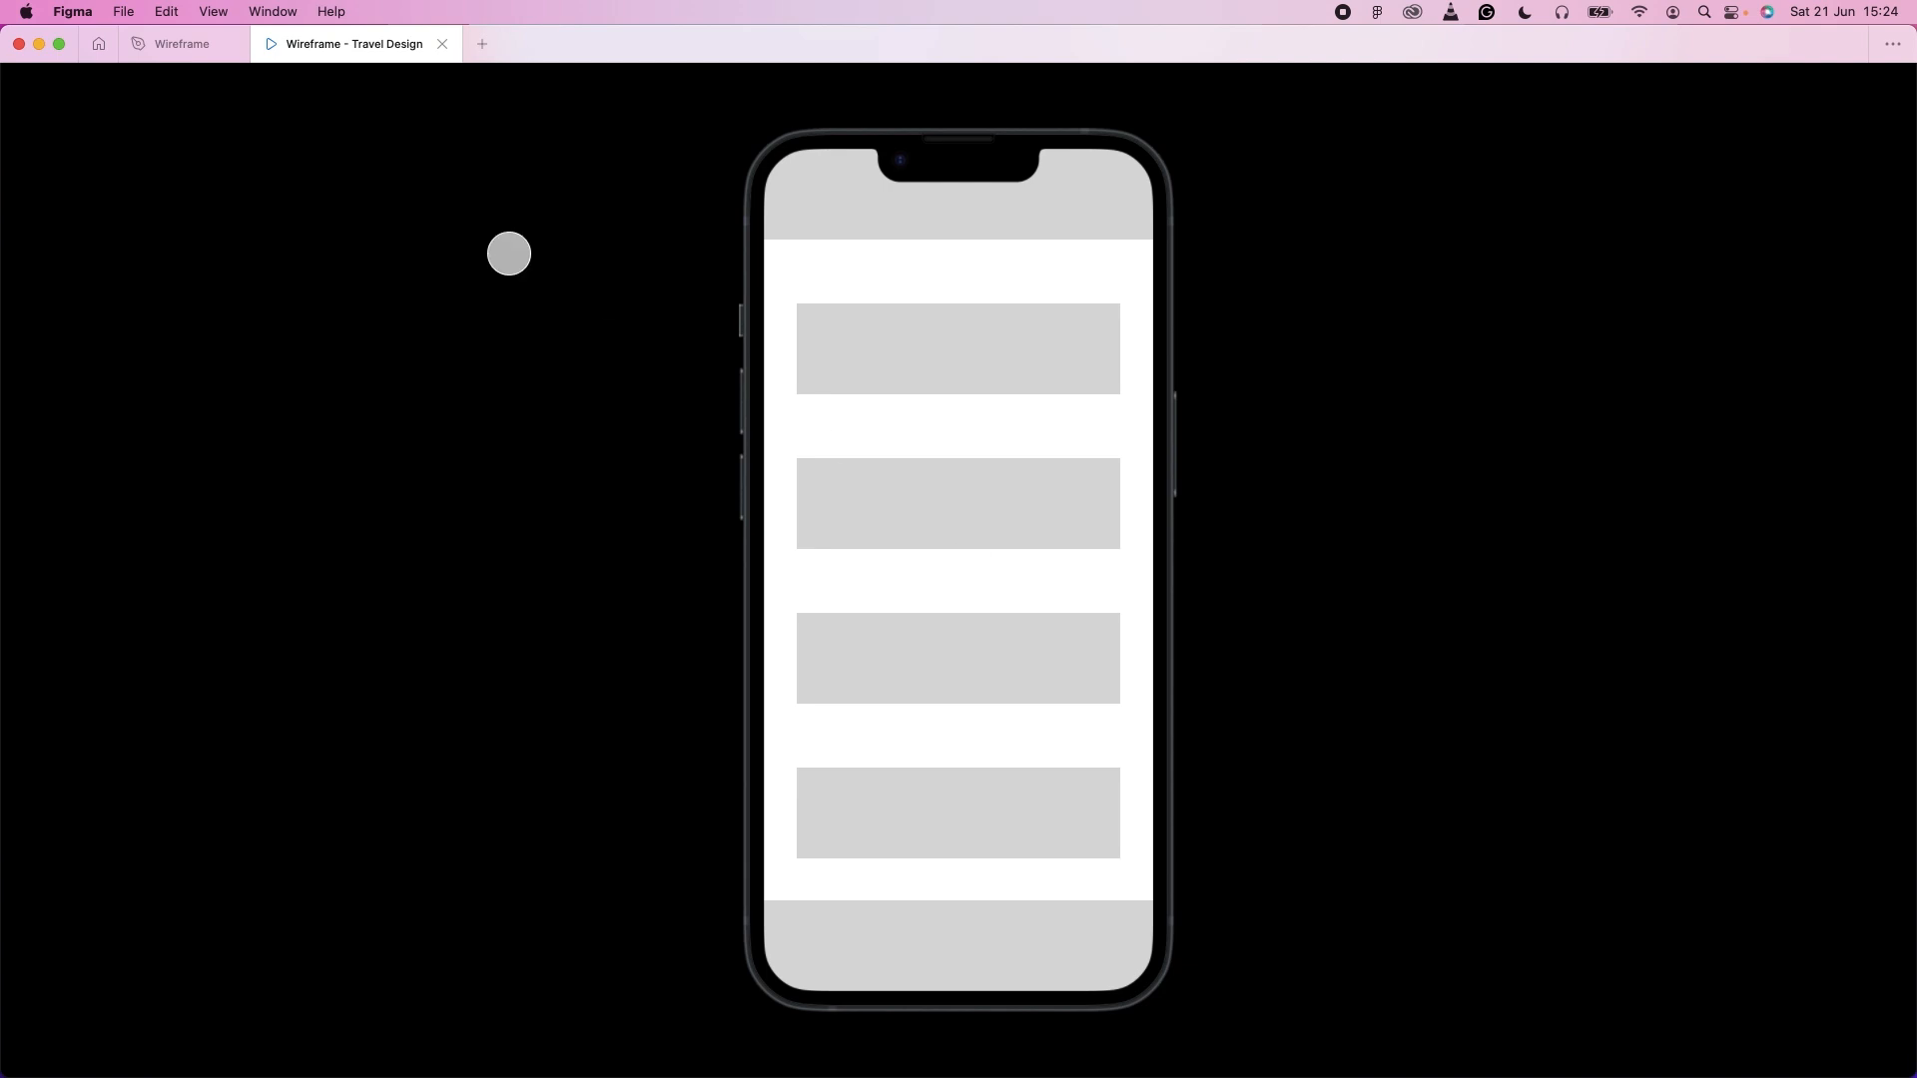
click(180, 45)
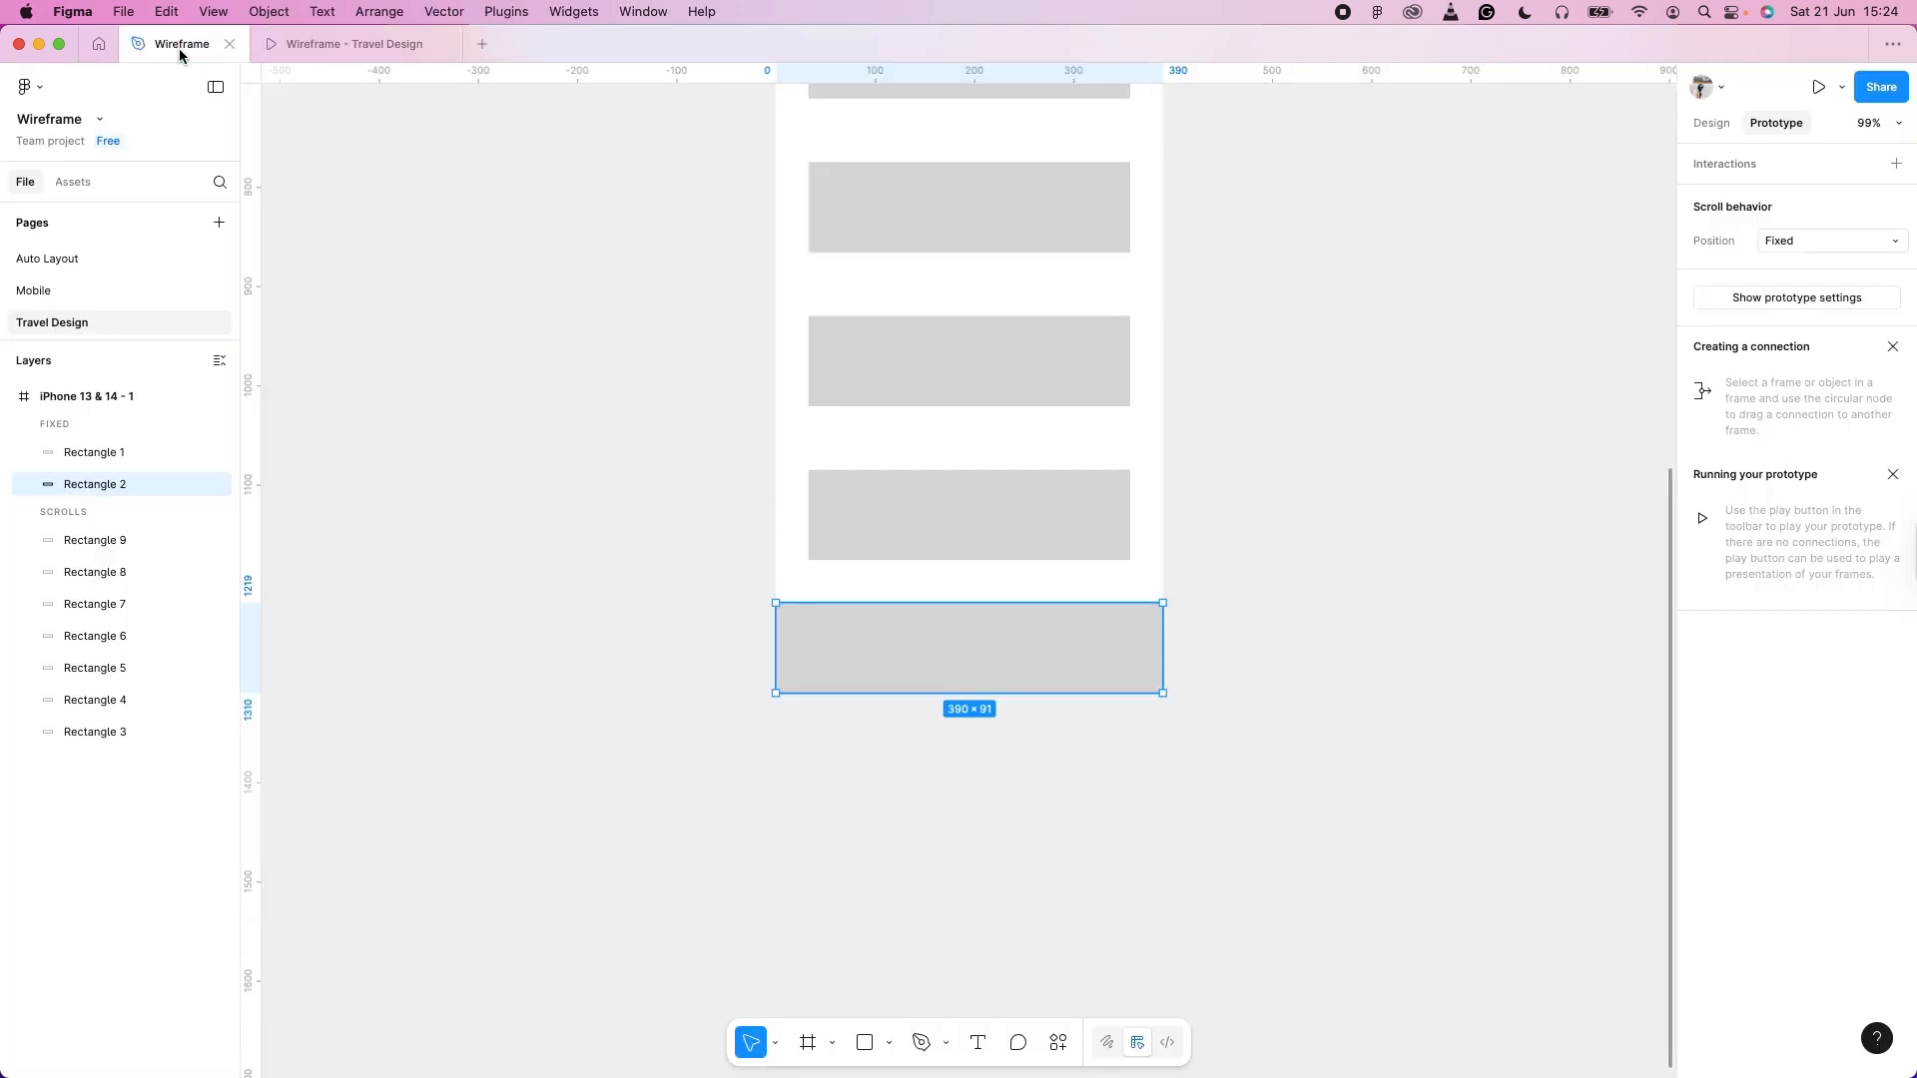
Narrow the first content rectangle below the header to 58 px wide, keeping its left edge at X 33.
scroll(1270, 539, up, 15)
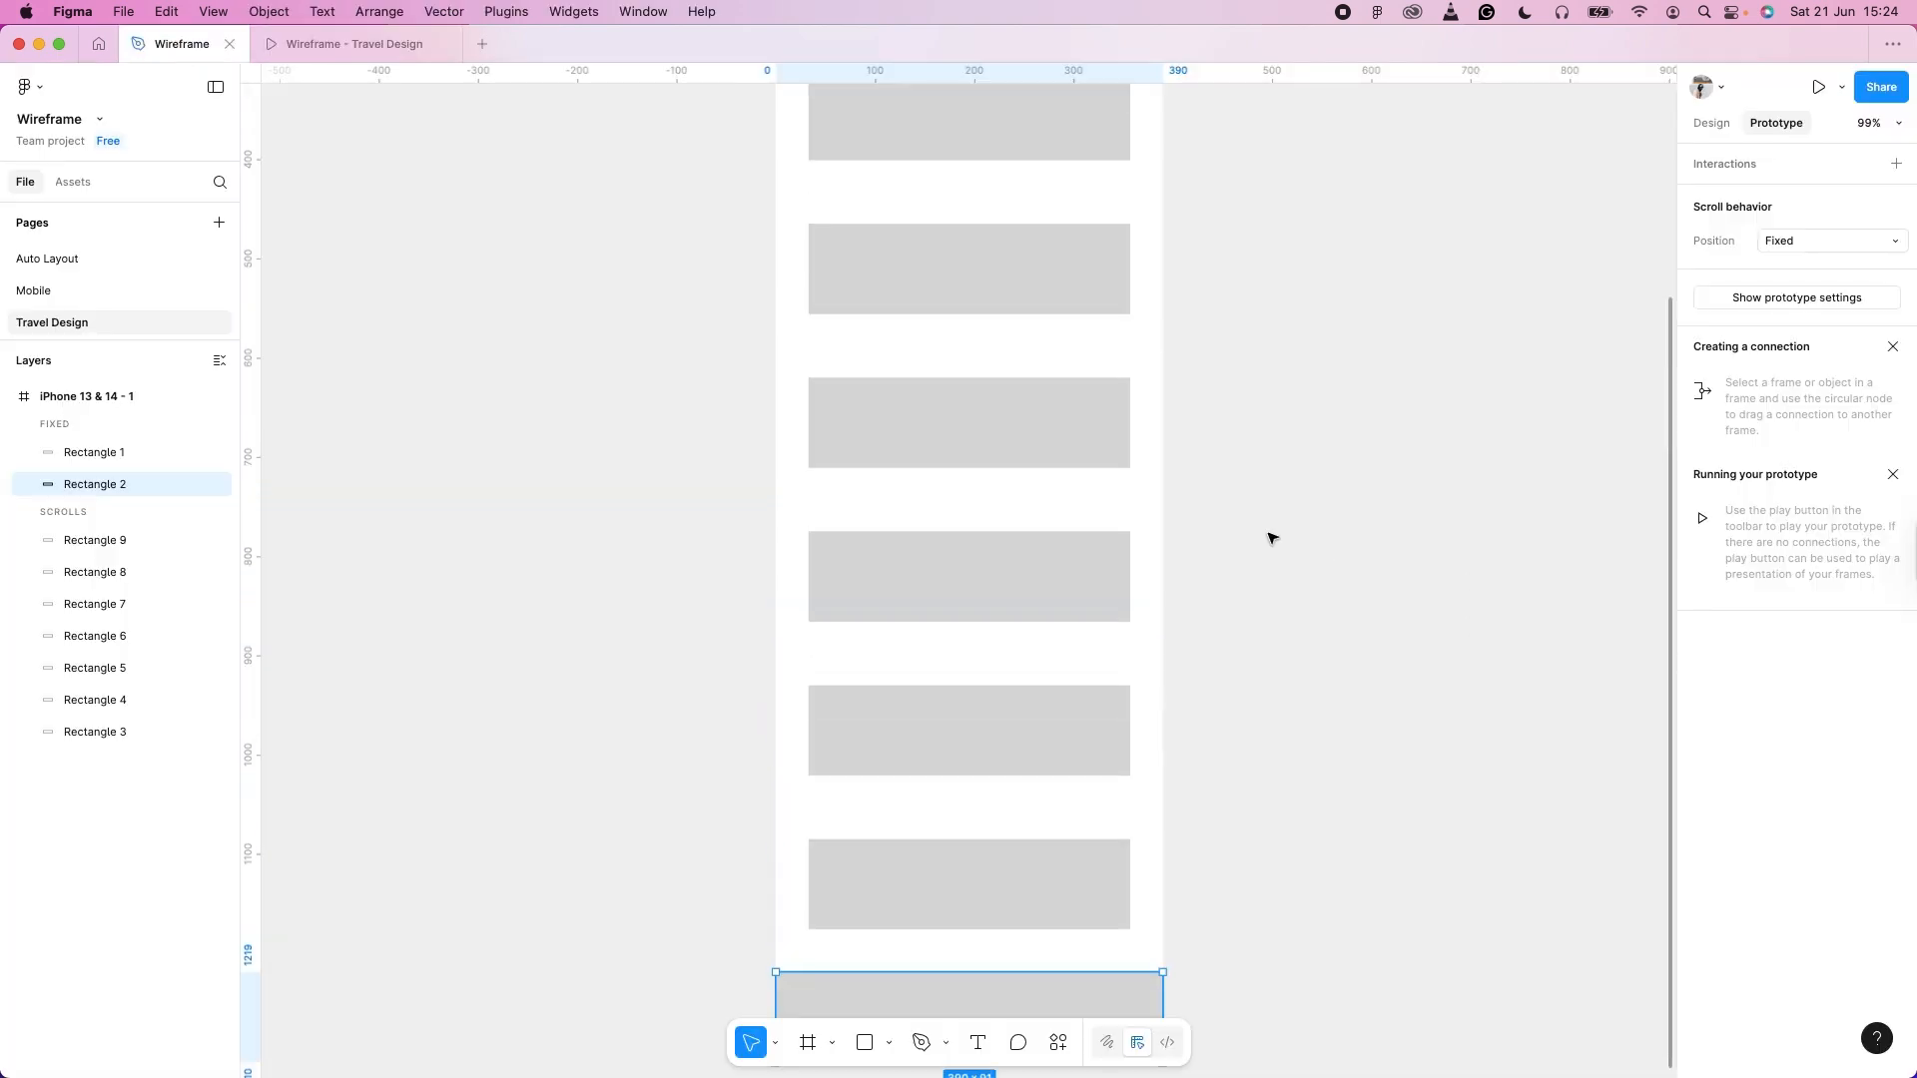
scroll(1661, 197, up, 3)
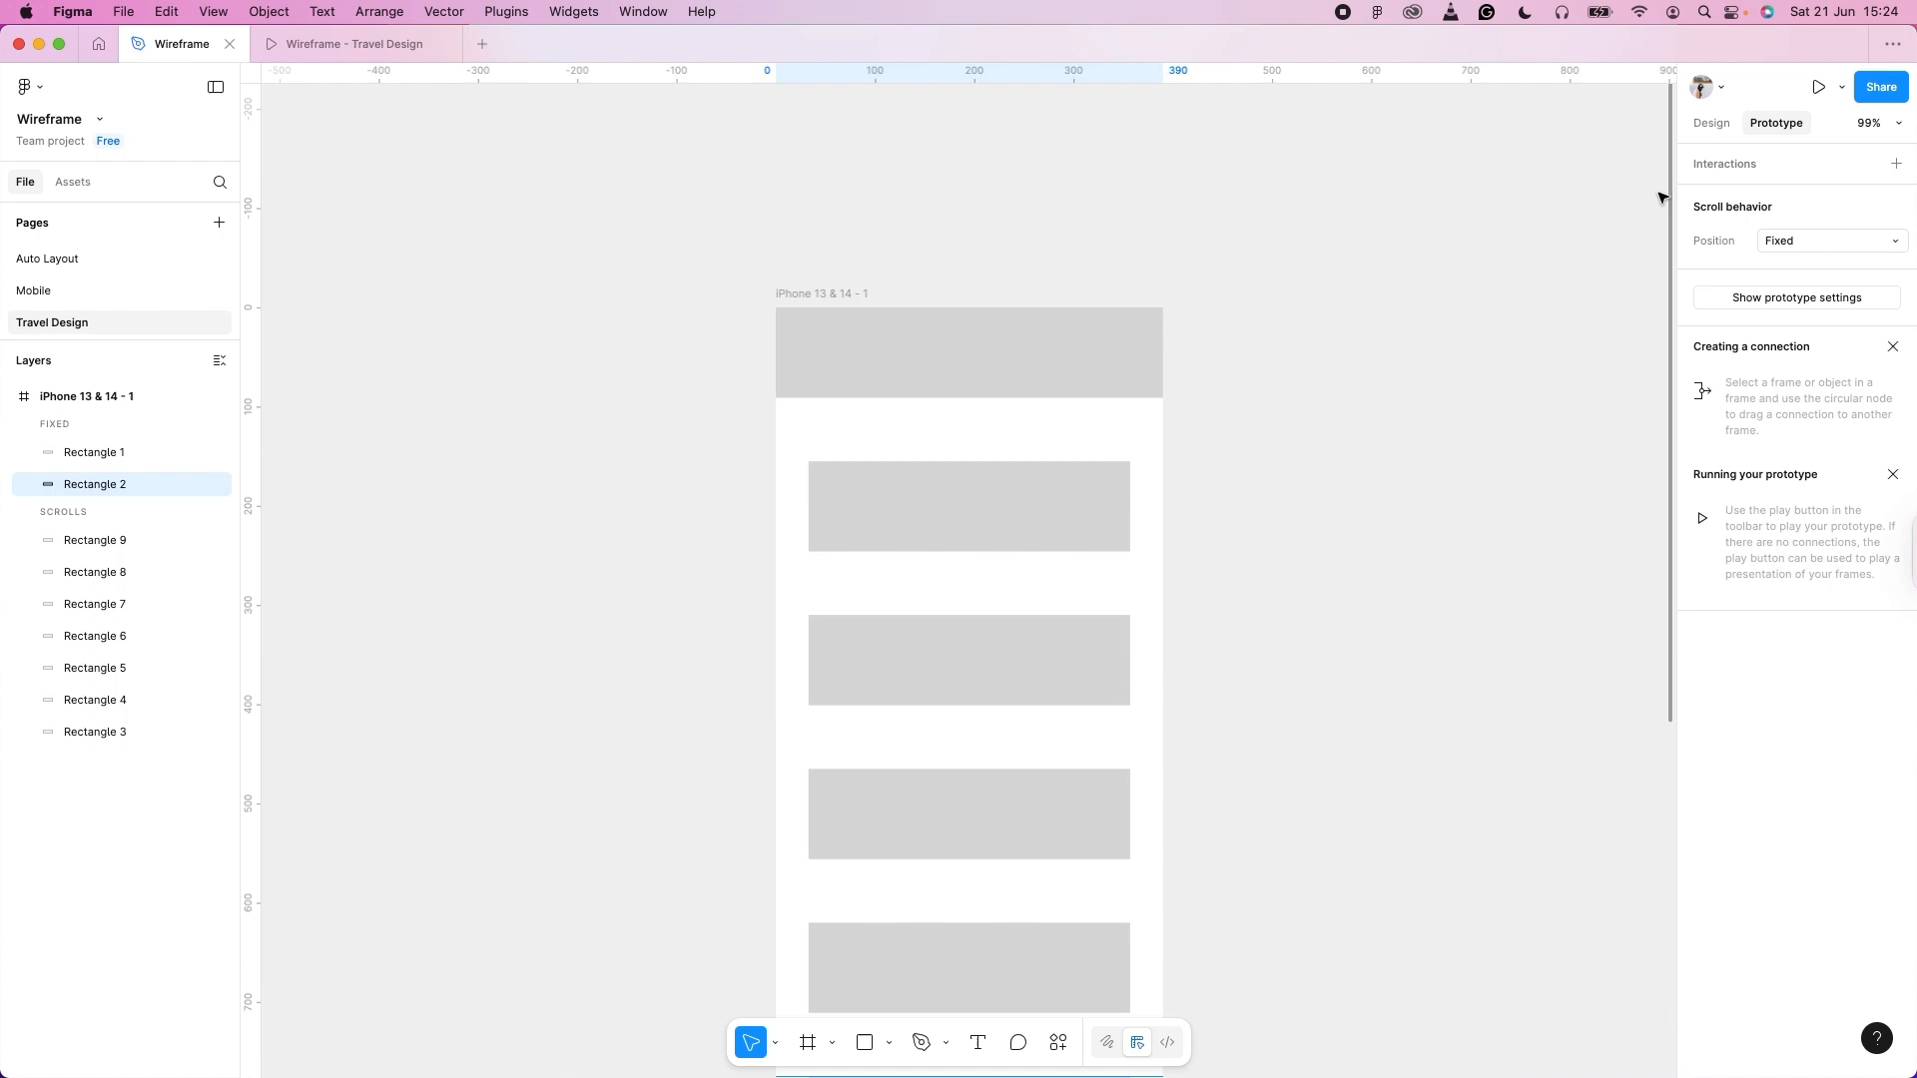
click(1711, 123)
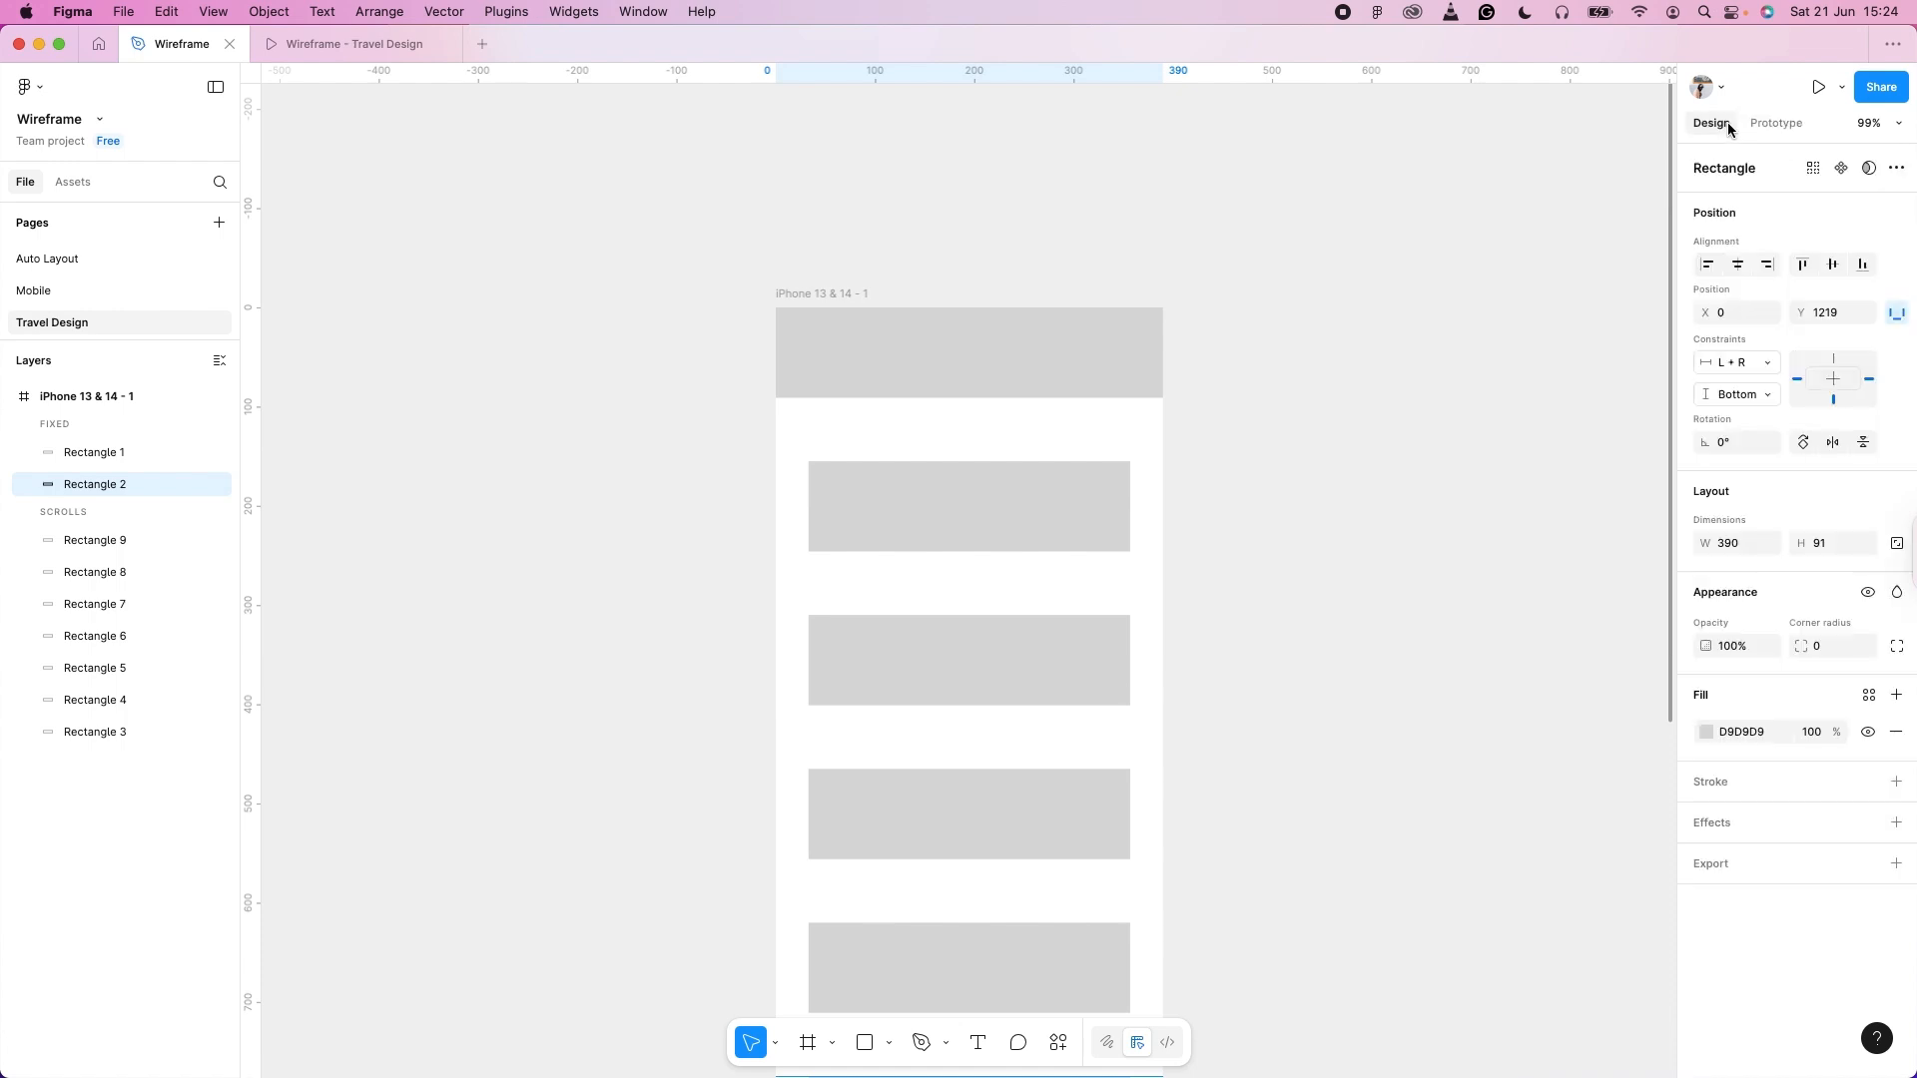
click(956, 516)
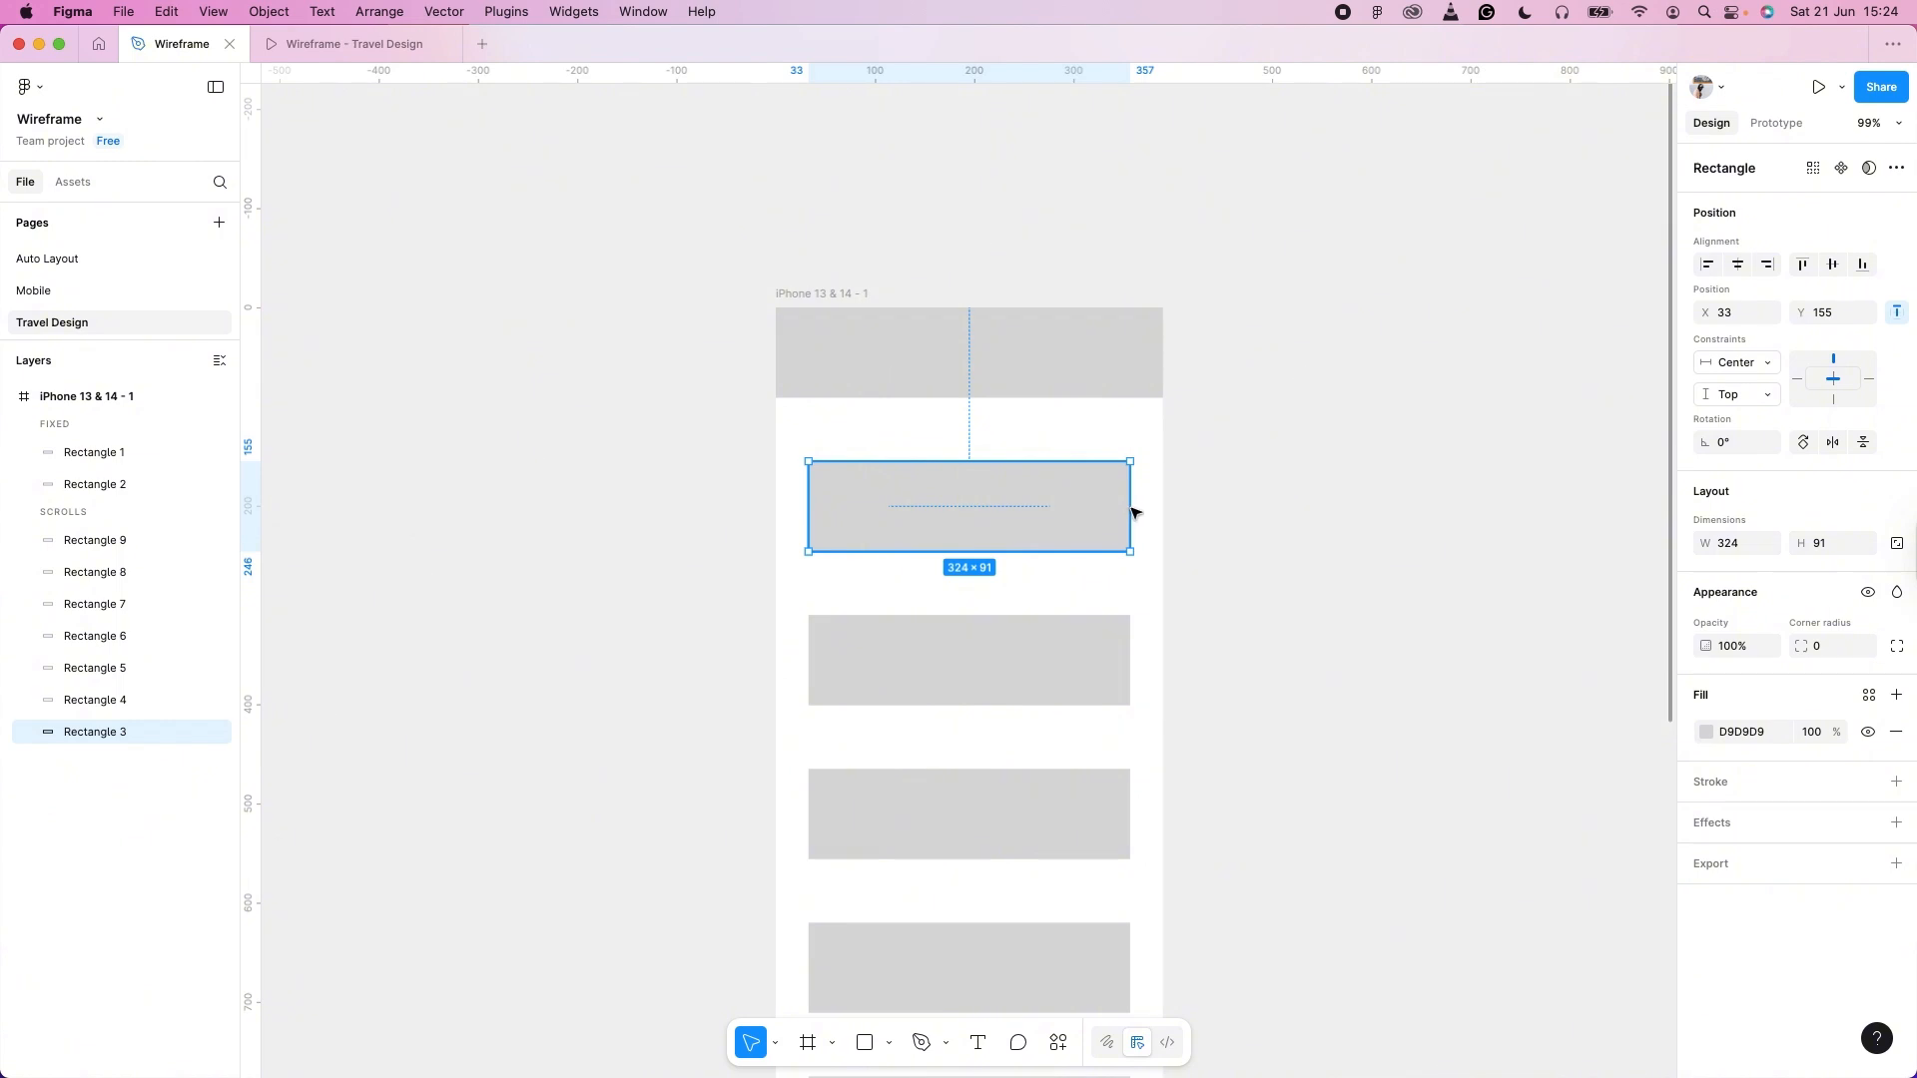
drag(951, 508, 867, 506)
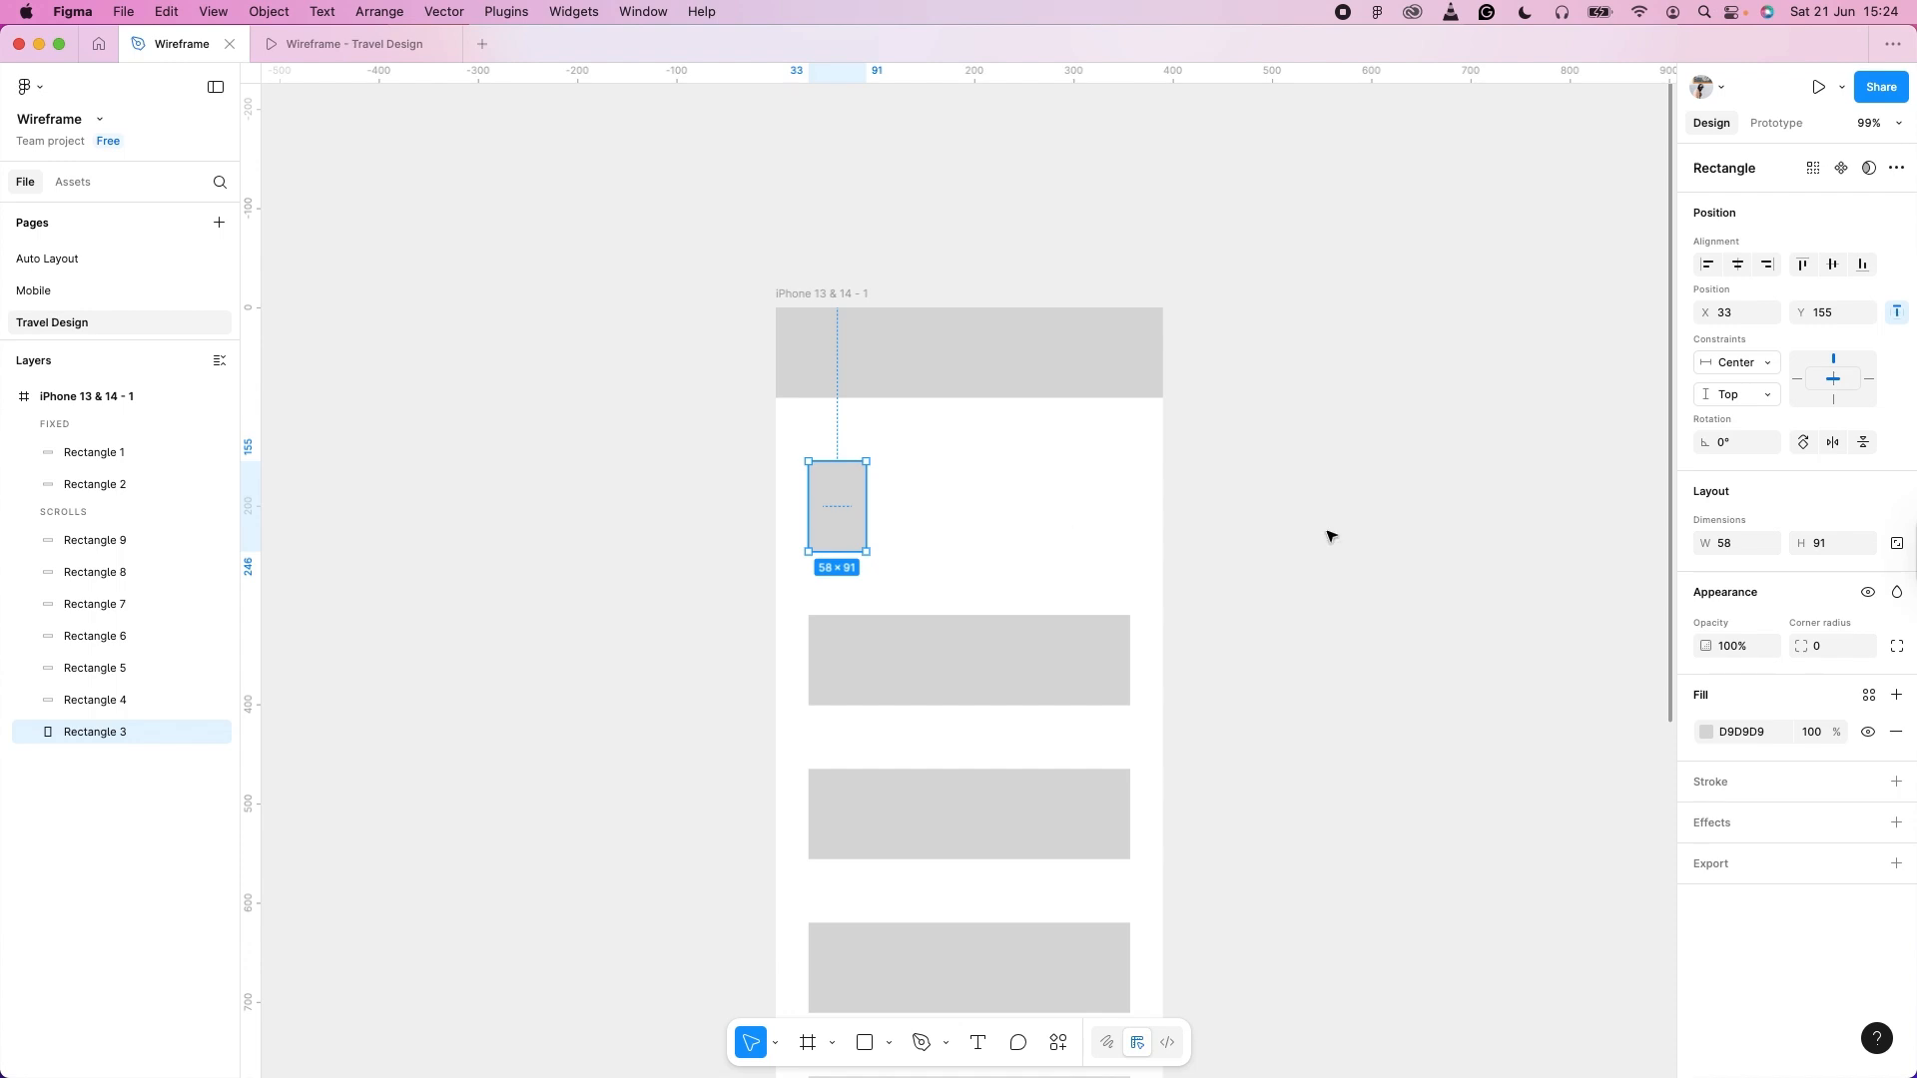
Make a row of four cards below the header by adding three copies of the narrow rectangle with 32 px gaps.
drag(843, 515, 934, 518)
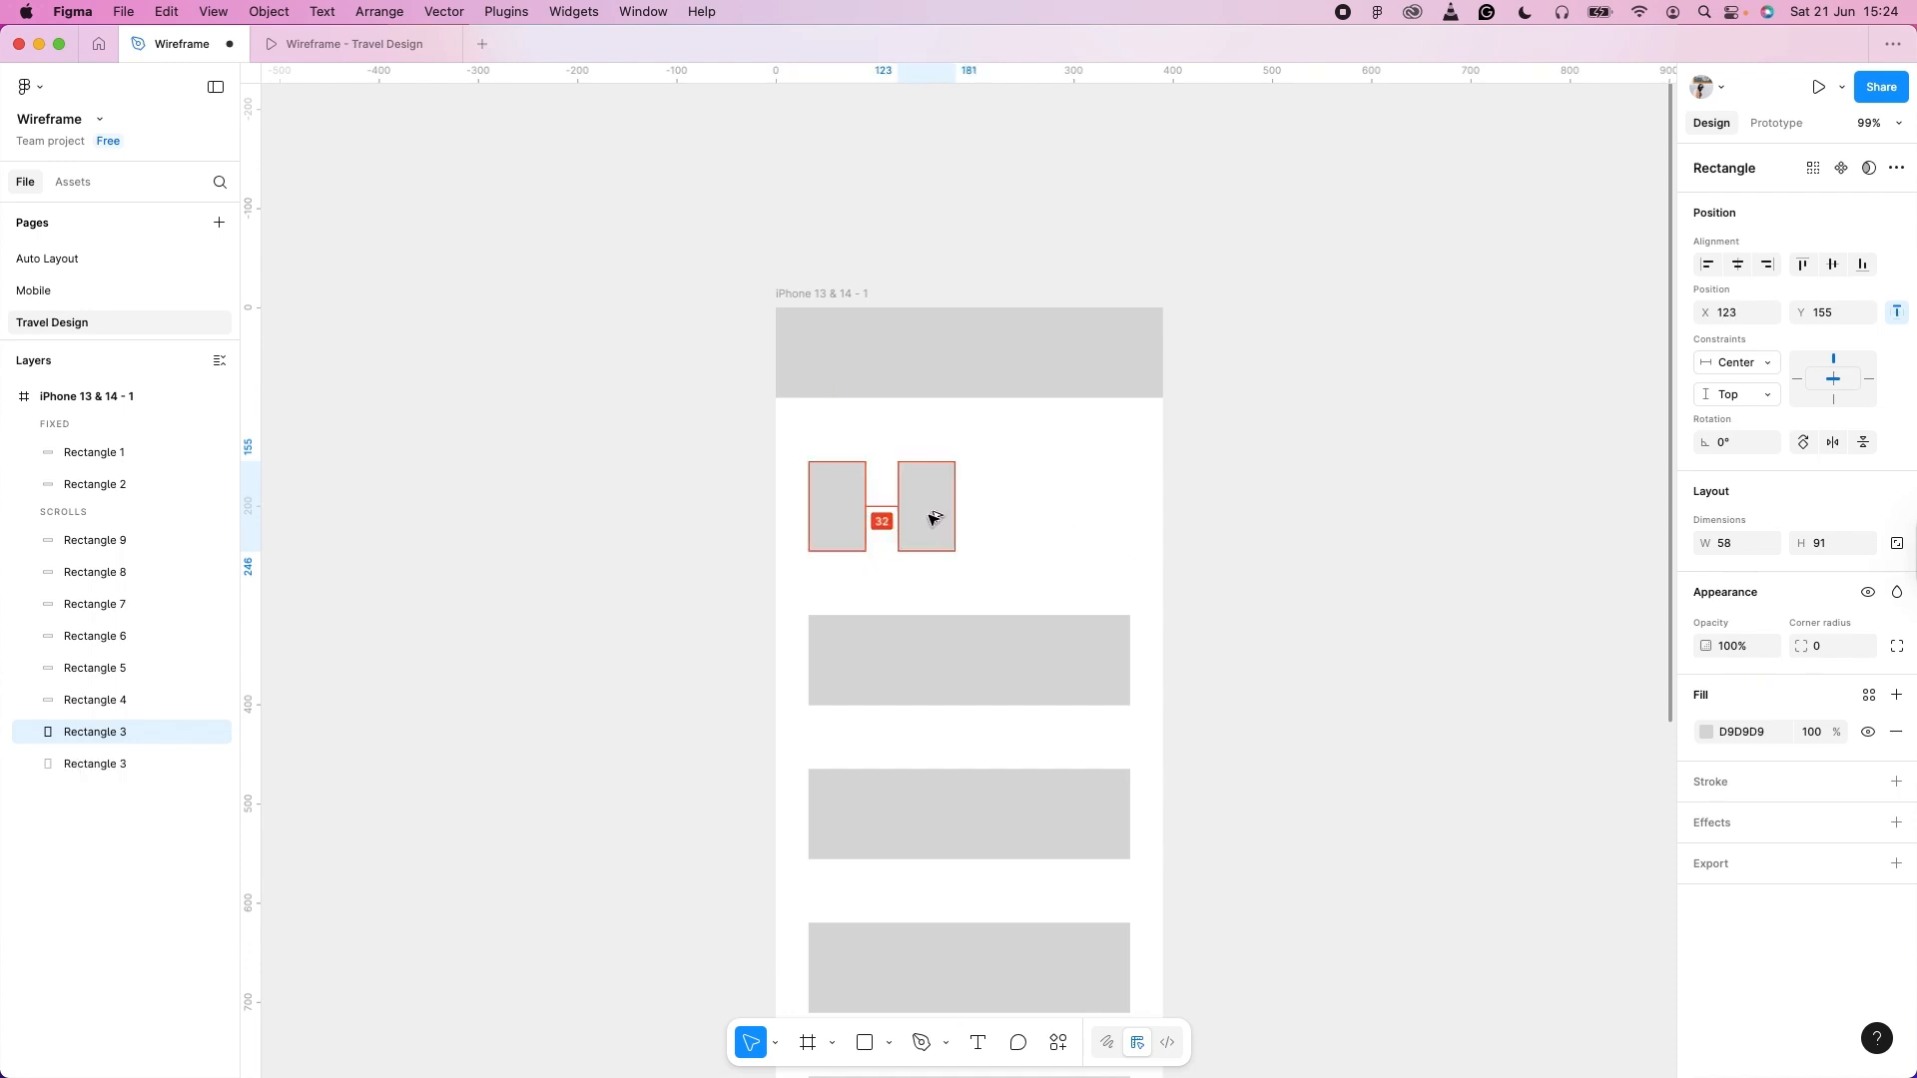
drag(932, 517, 931, 517)
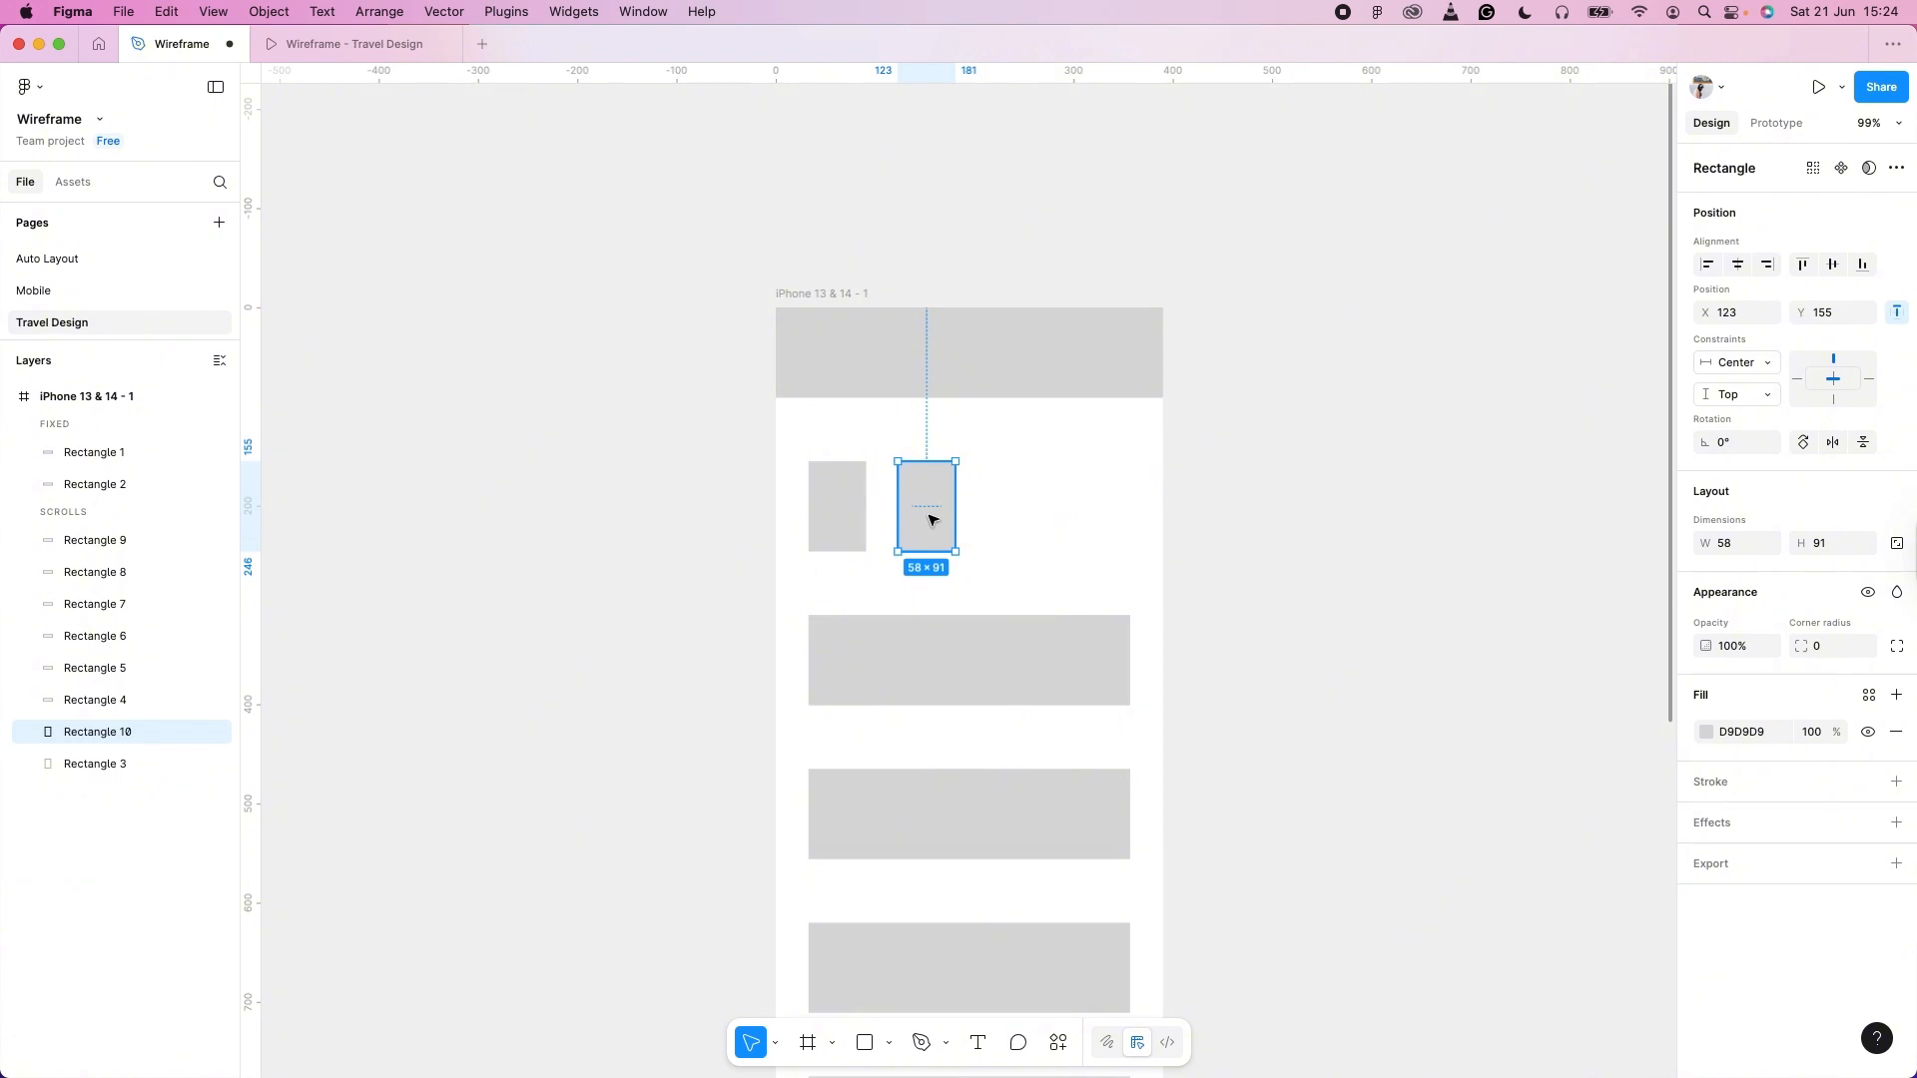
key(super+d)
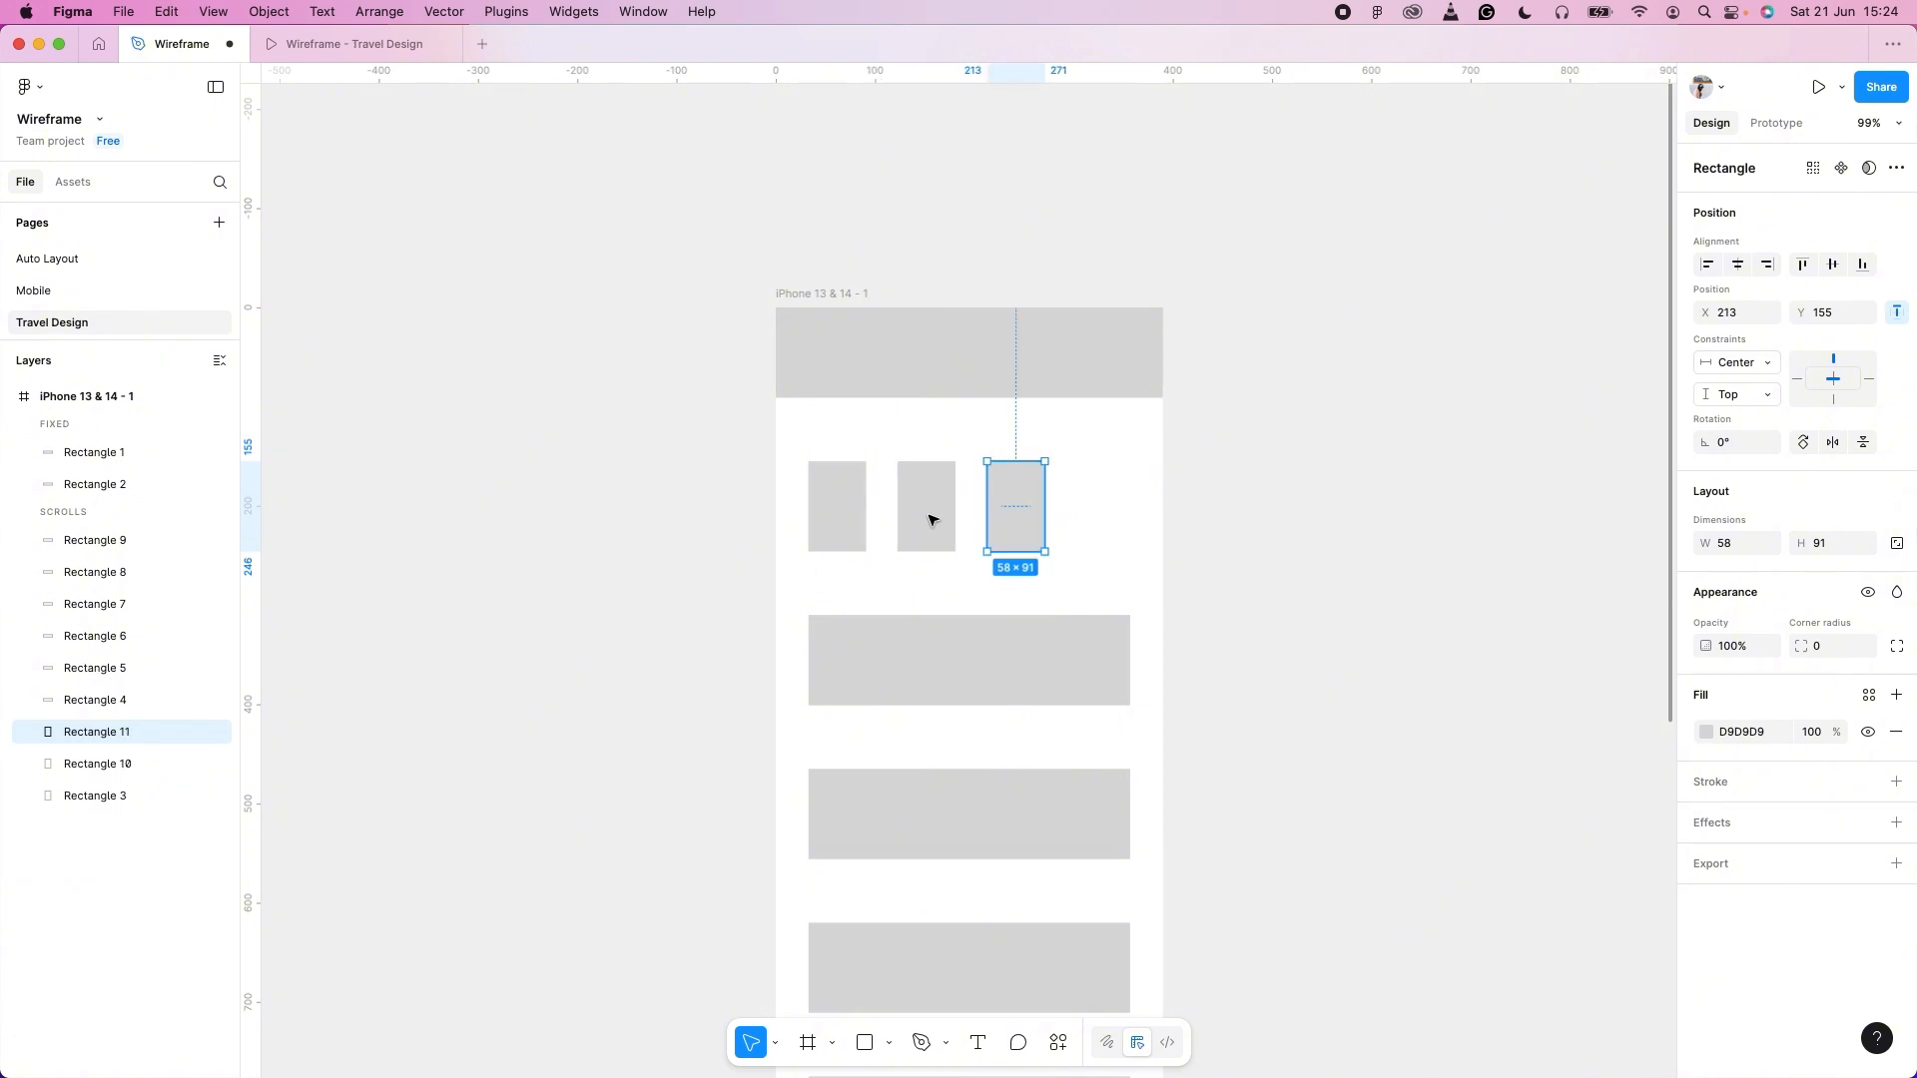
key(super+d)
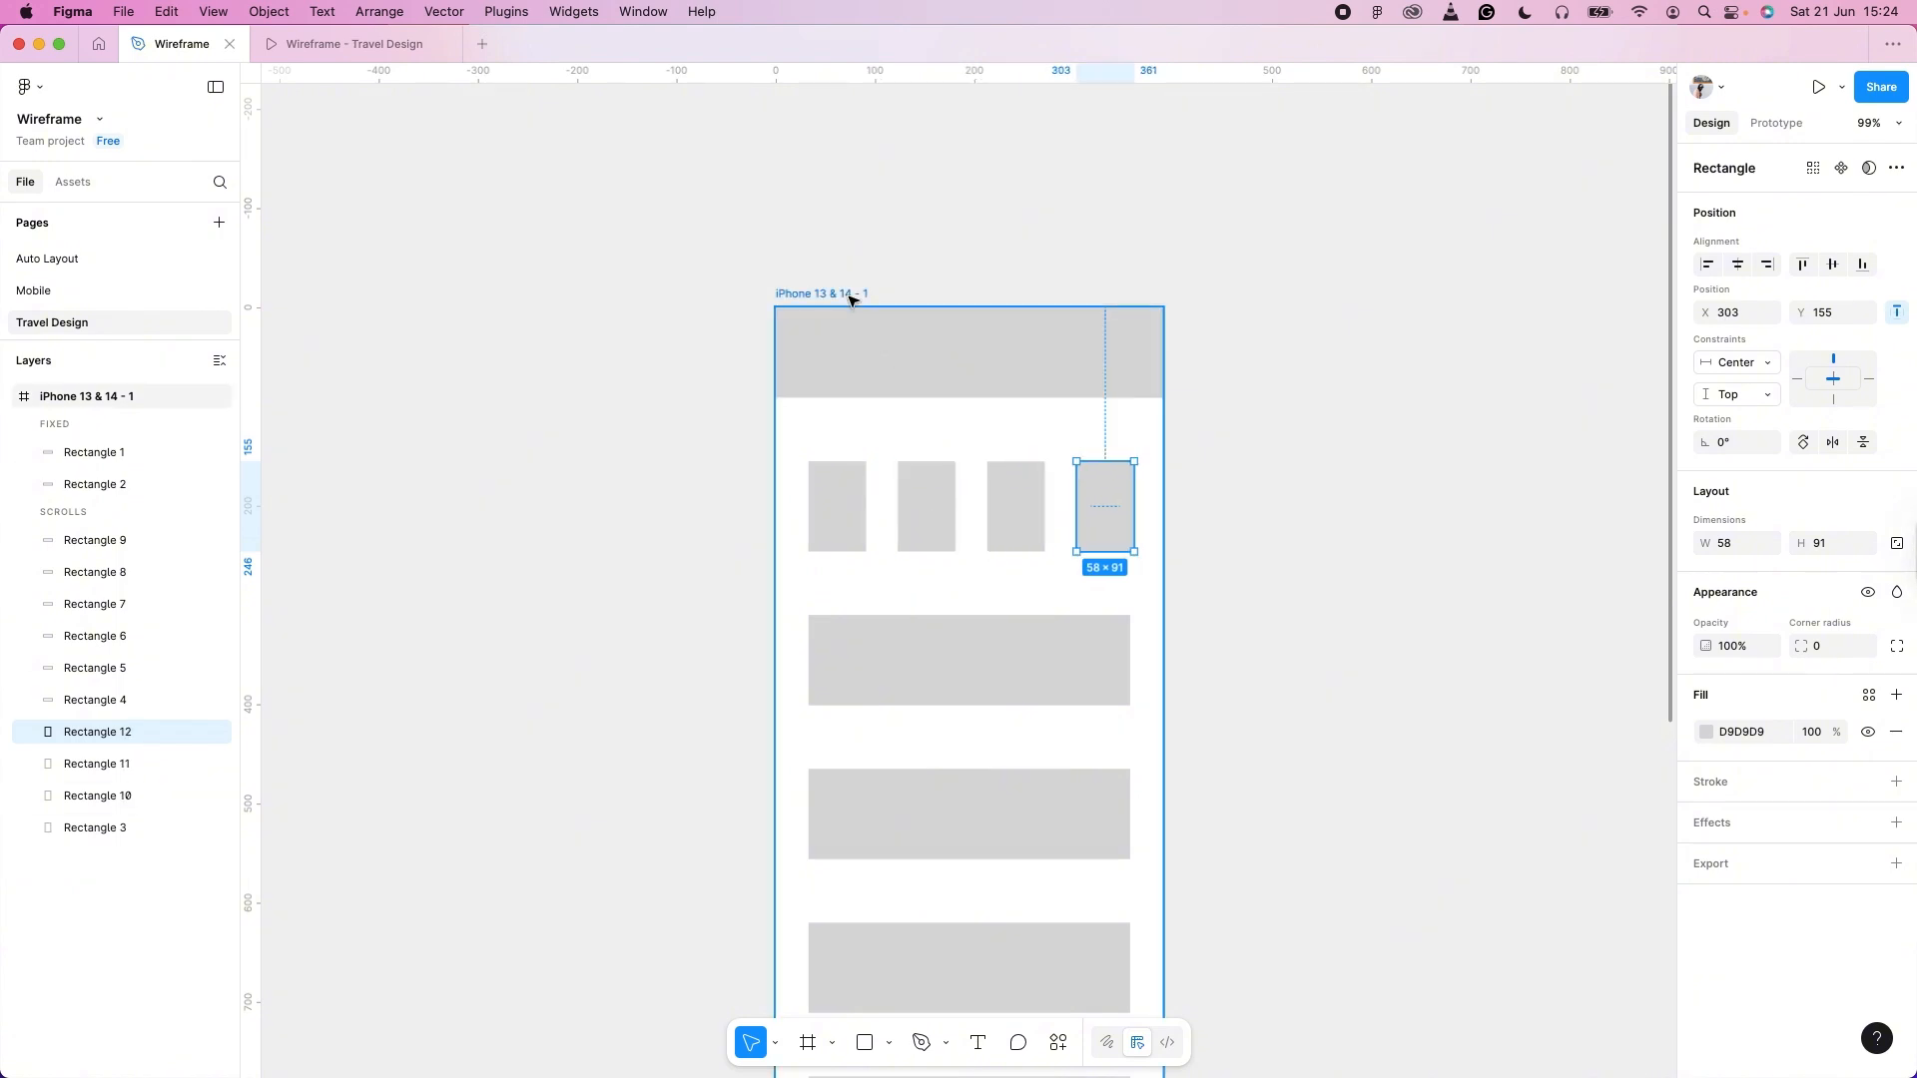
Check how the row of four small cards behaves in the prototype preview, and return to the design.
click(864, 330)
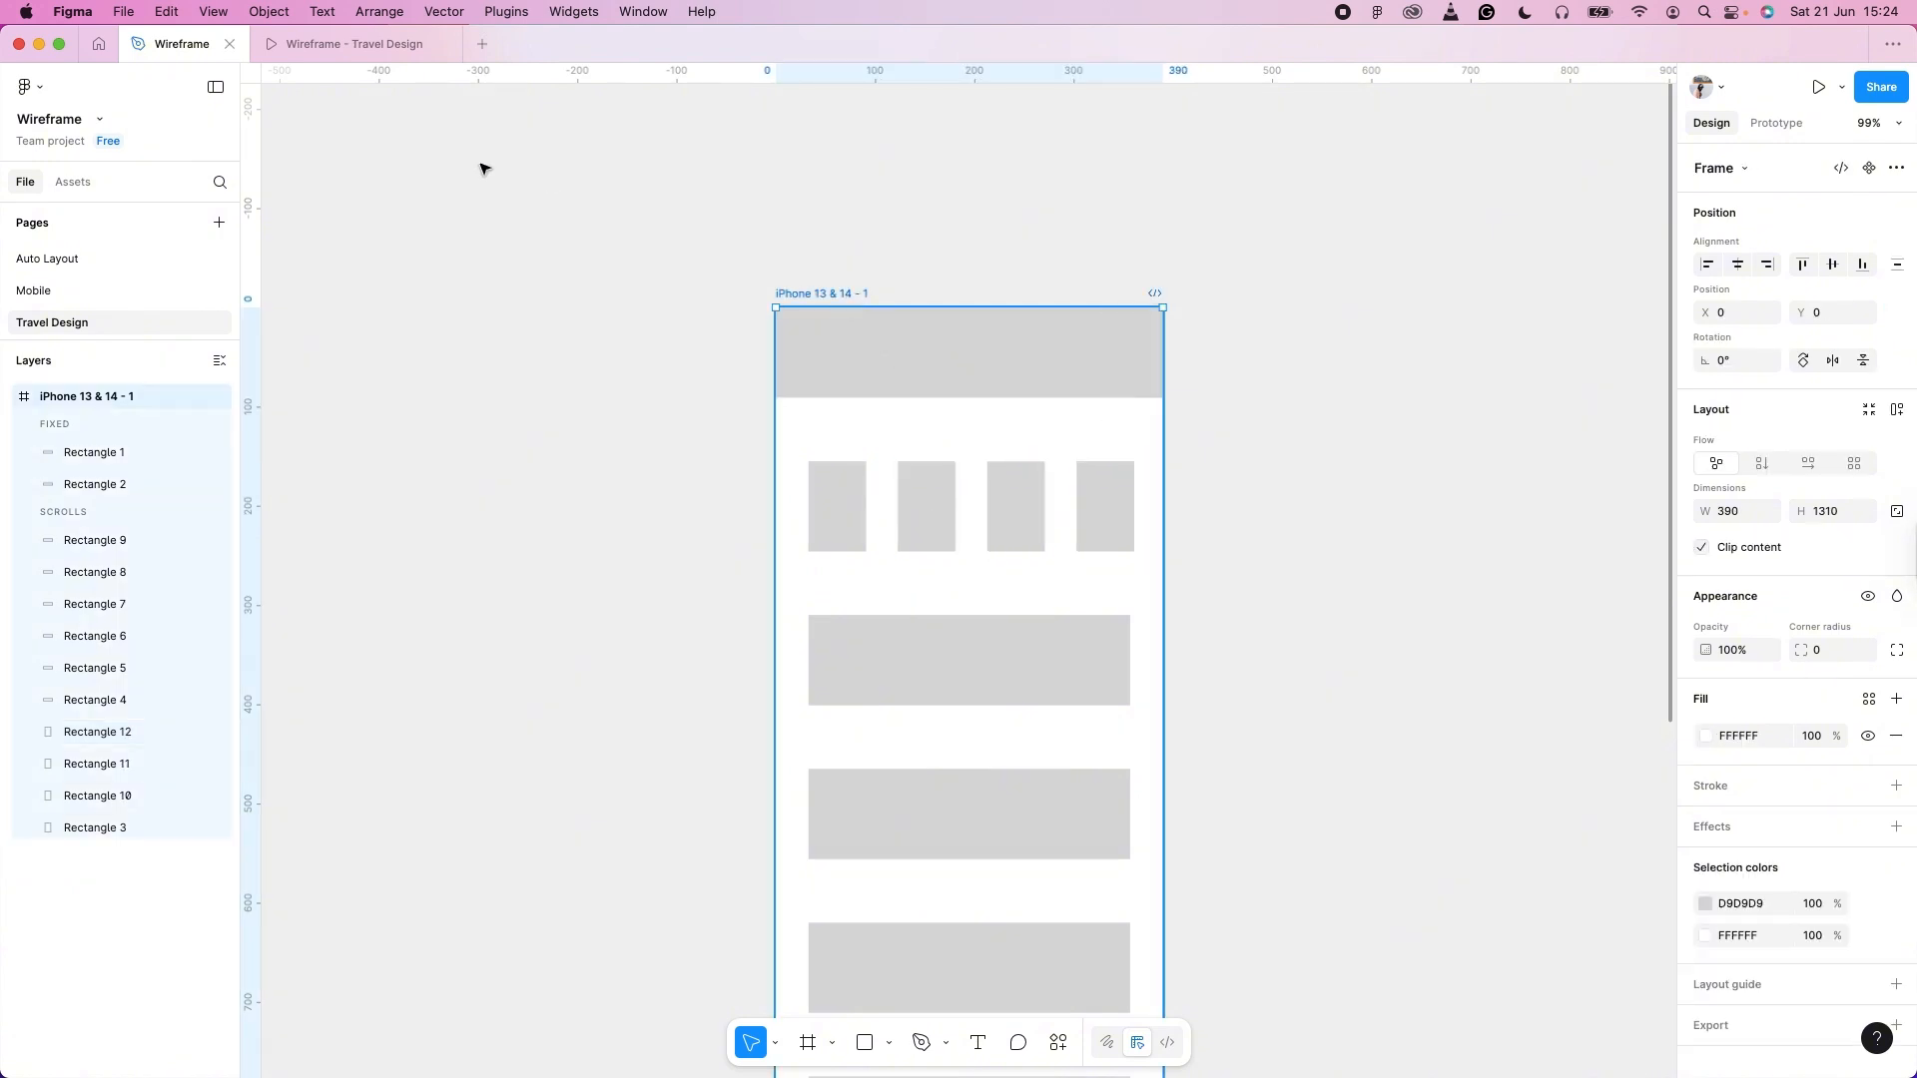
click(343, 45)
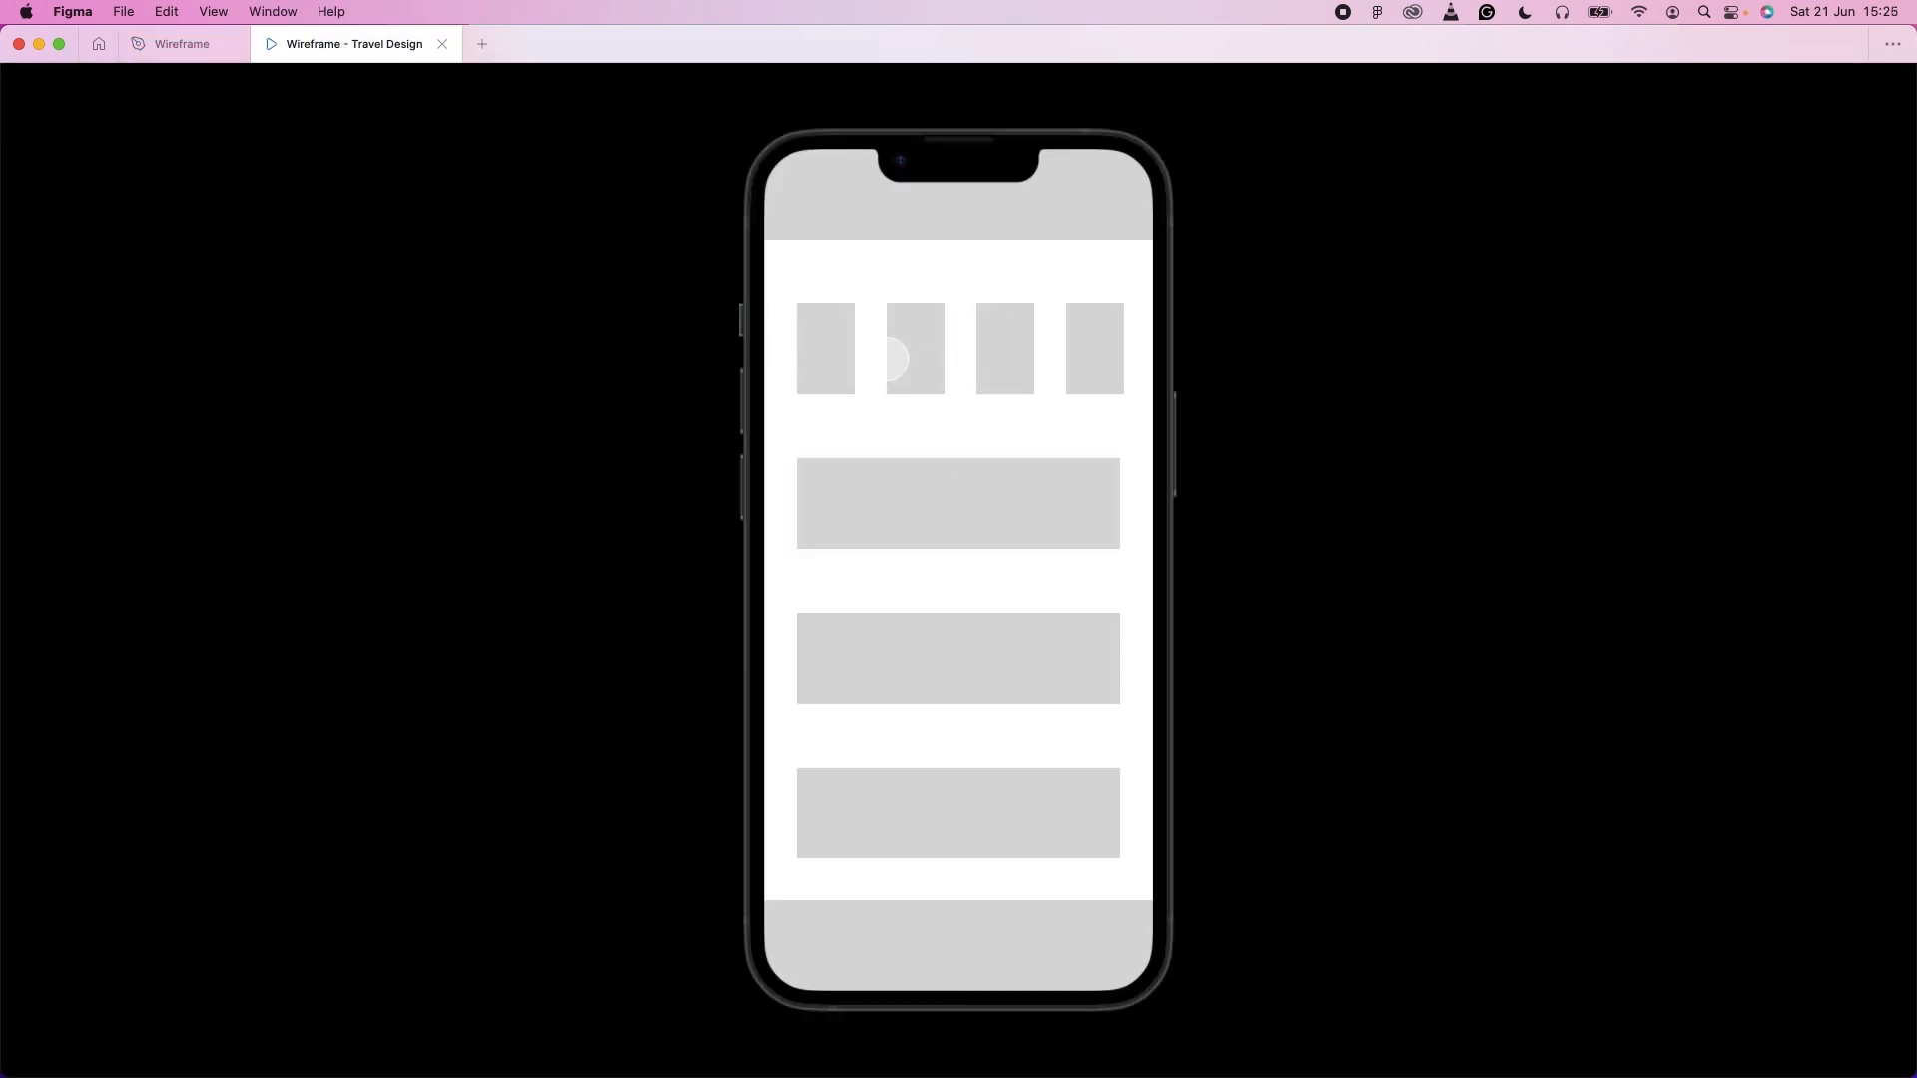
scroll(864, 358, down, 1)
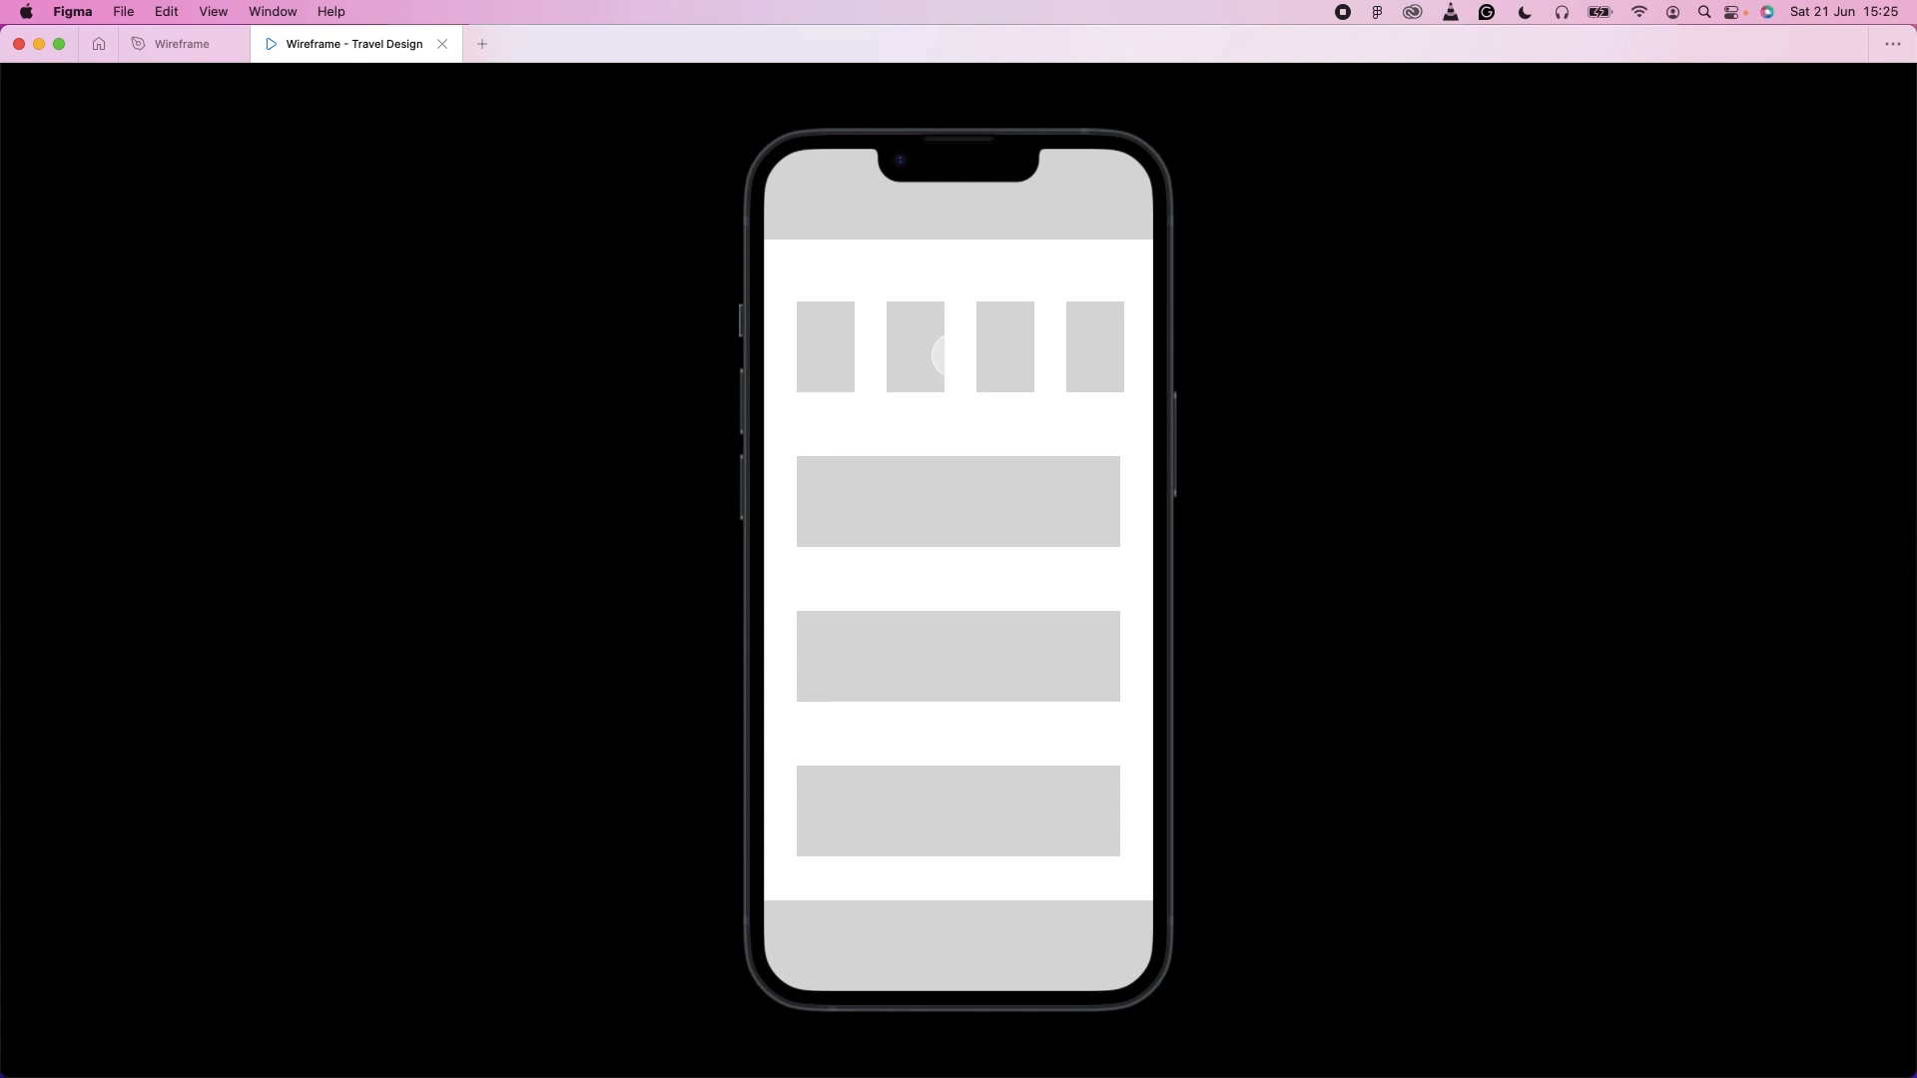
click(163, 44)
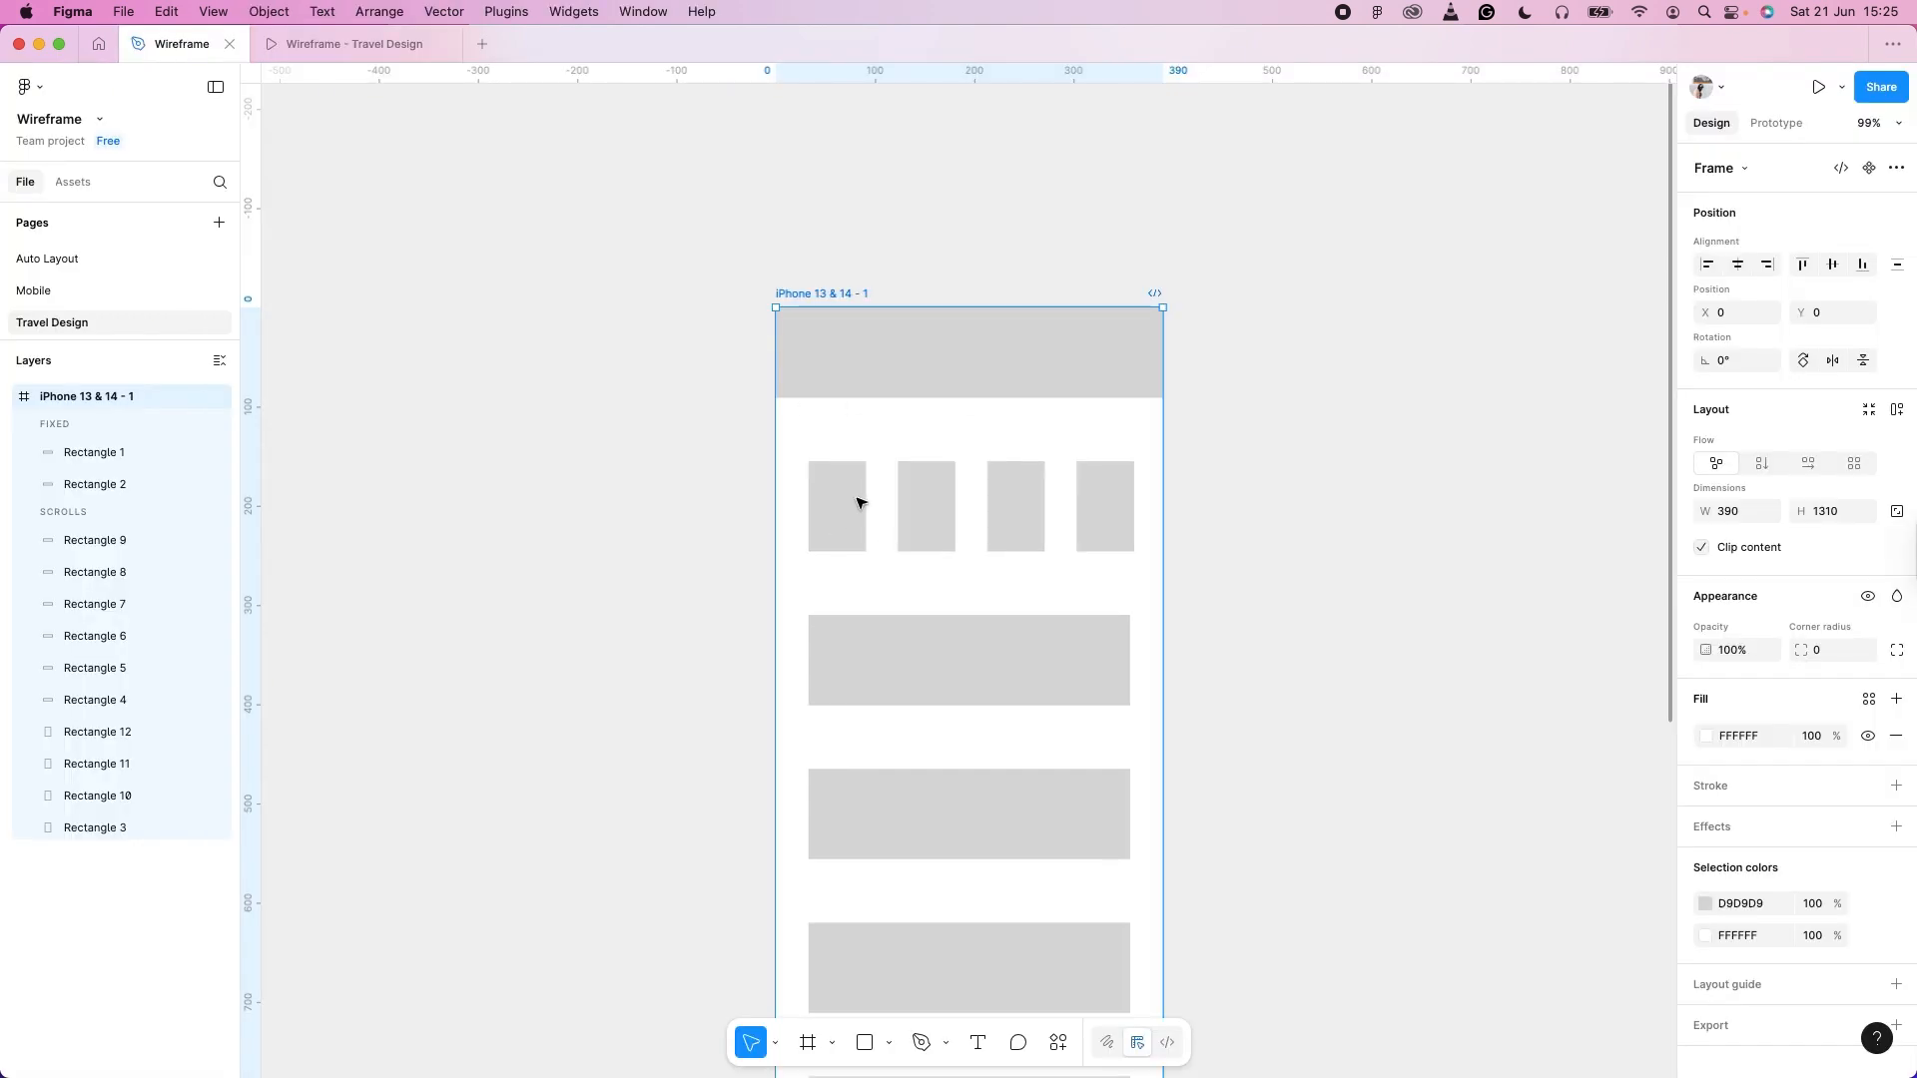
Move the four small cards out of the iPhone frame onto the empty canvas beside it.
click(835, 512)
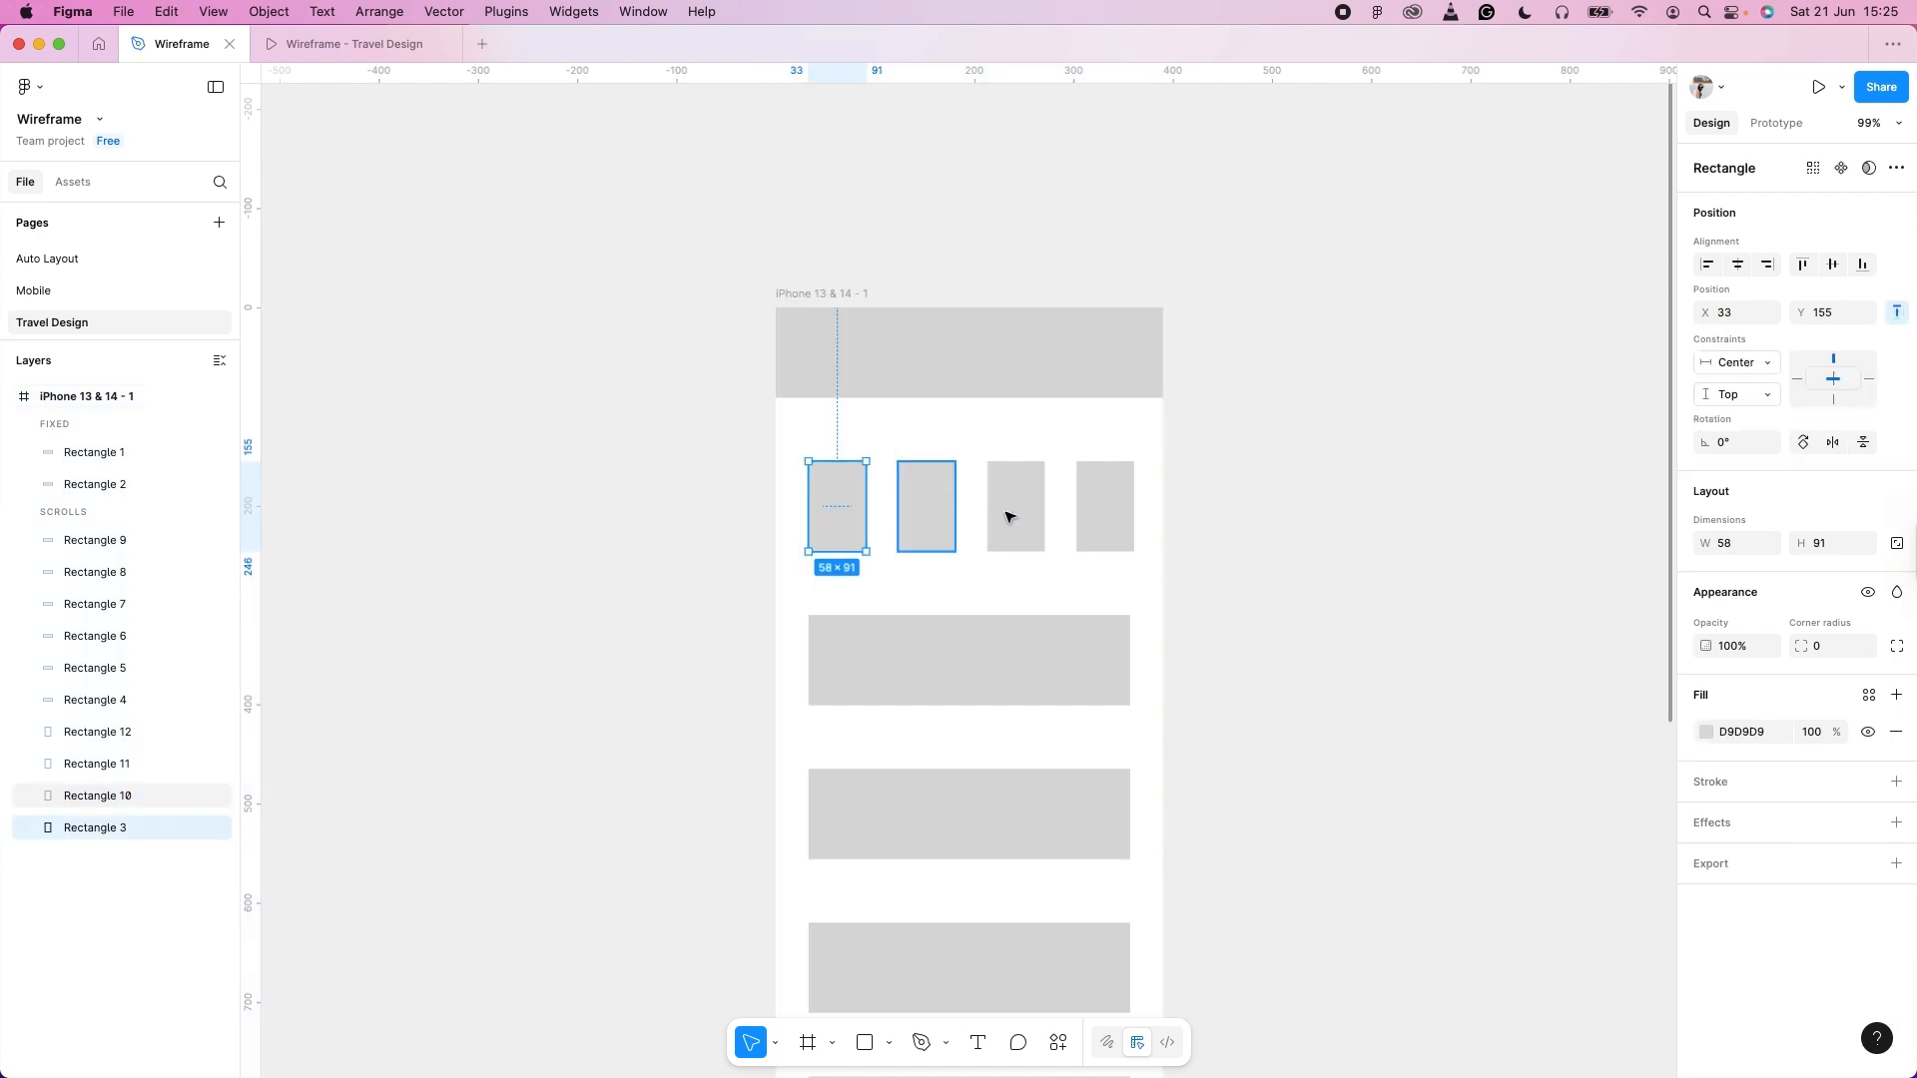
shift+click(926, 509)
shift+click(1010, 516)
shift+click(1094, 518)
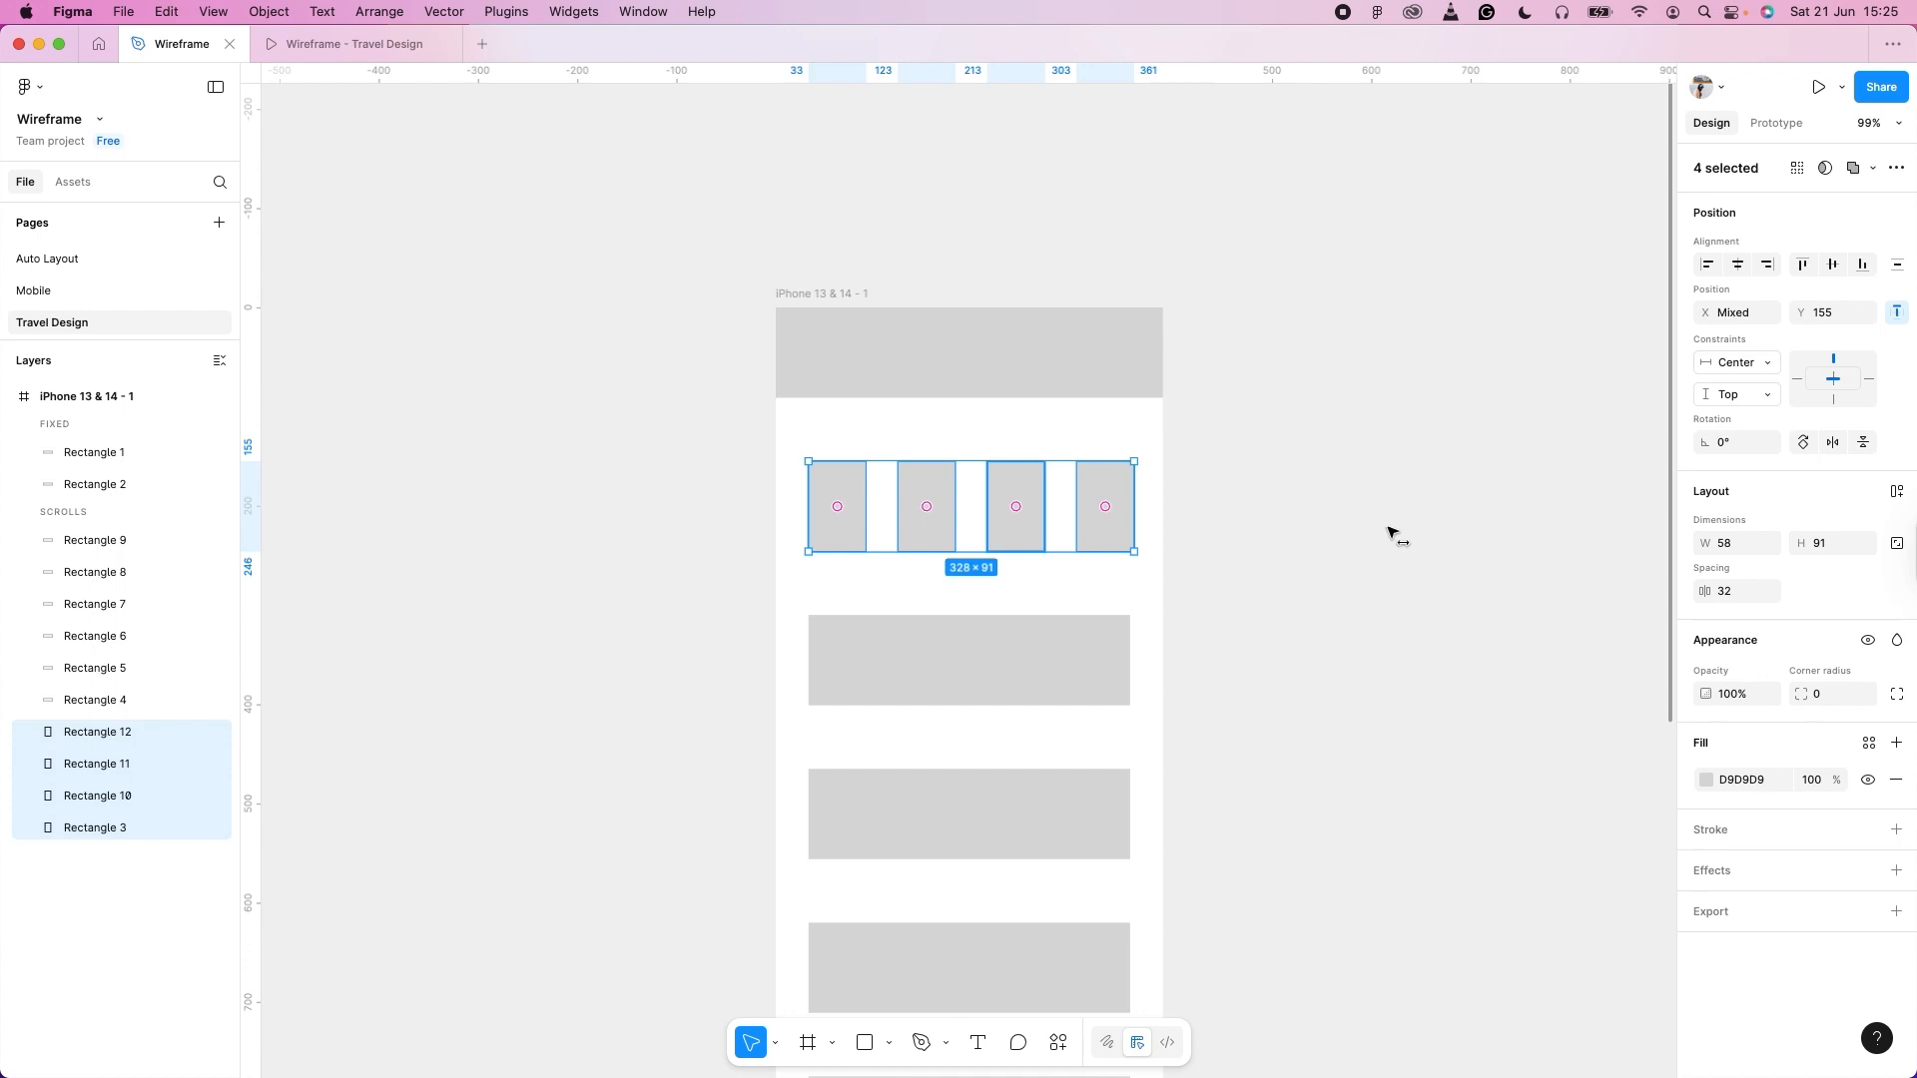
key(super+x)
key(super+v)
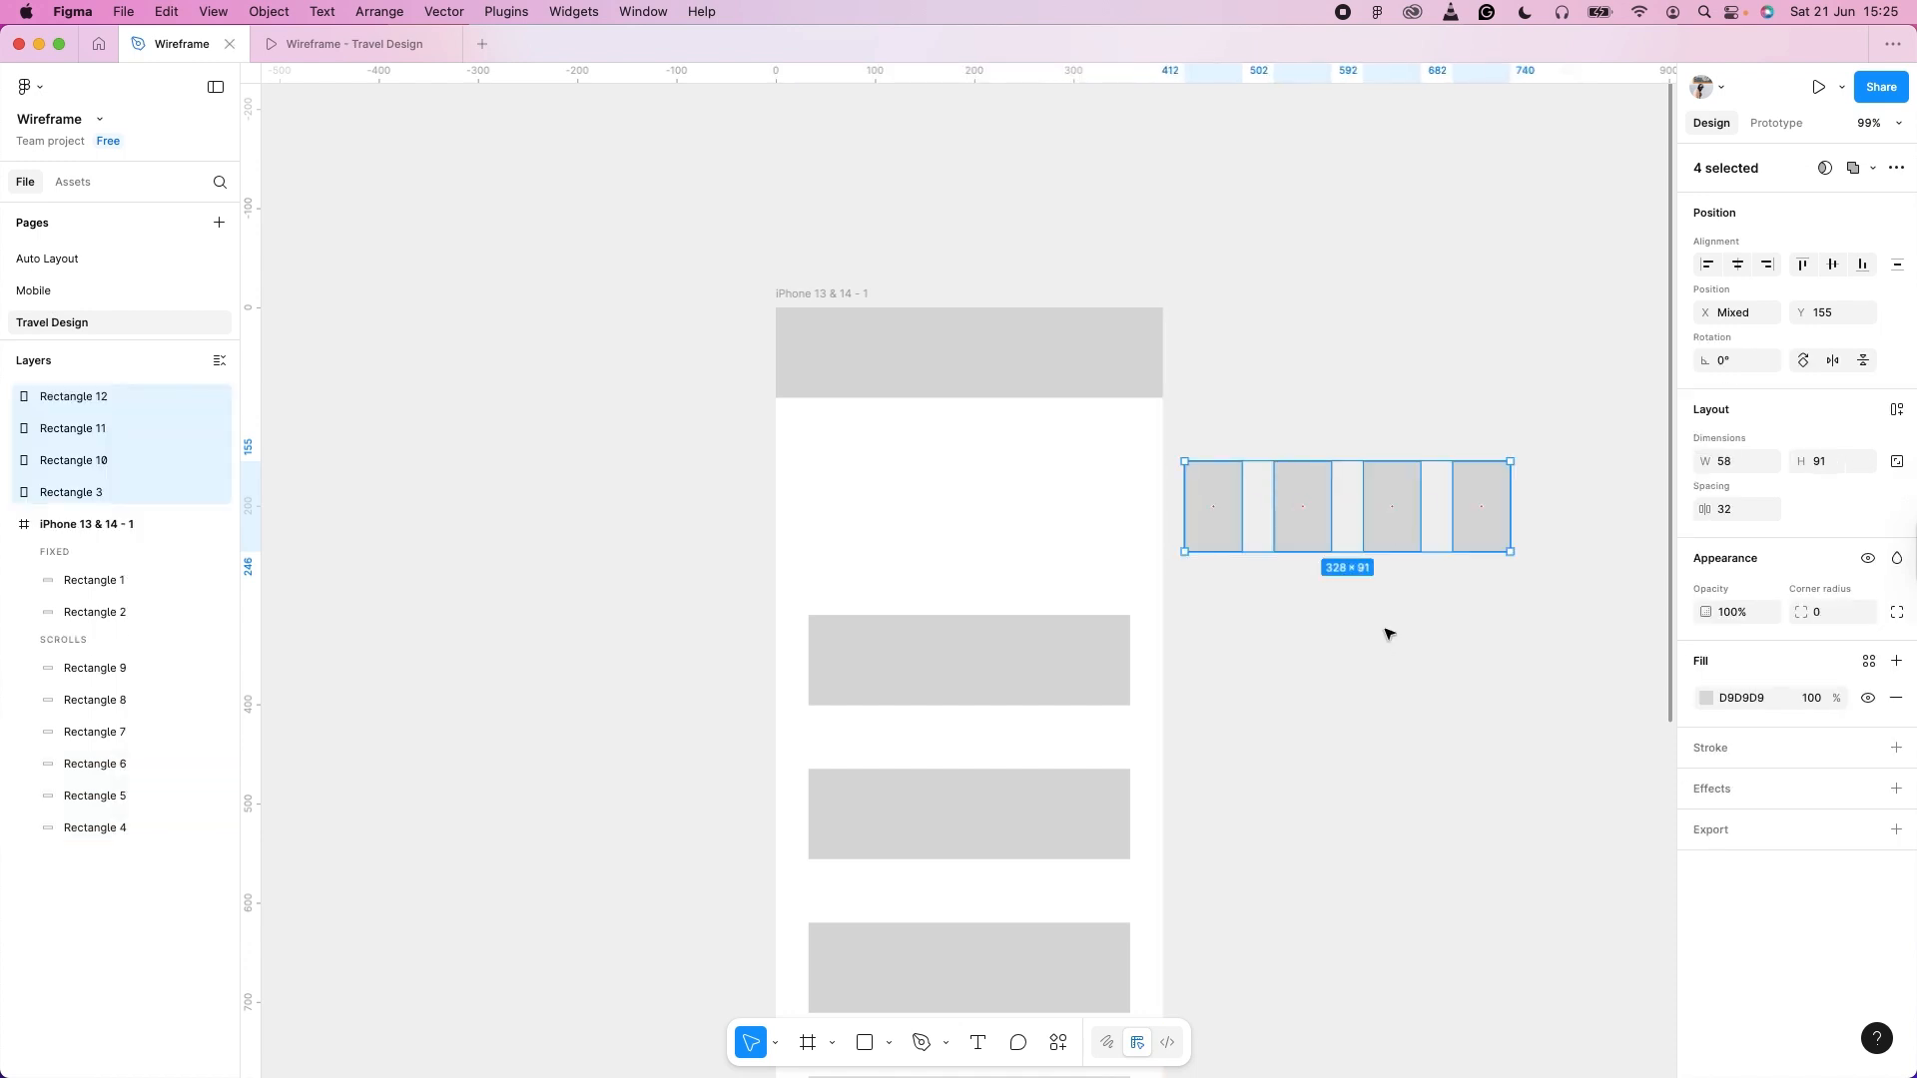
key(Escape)
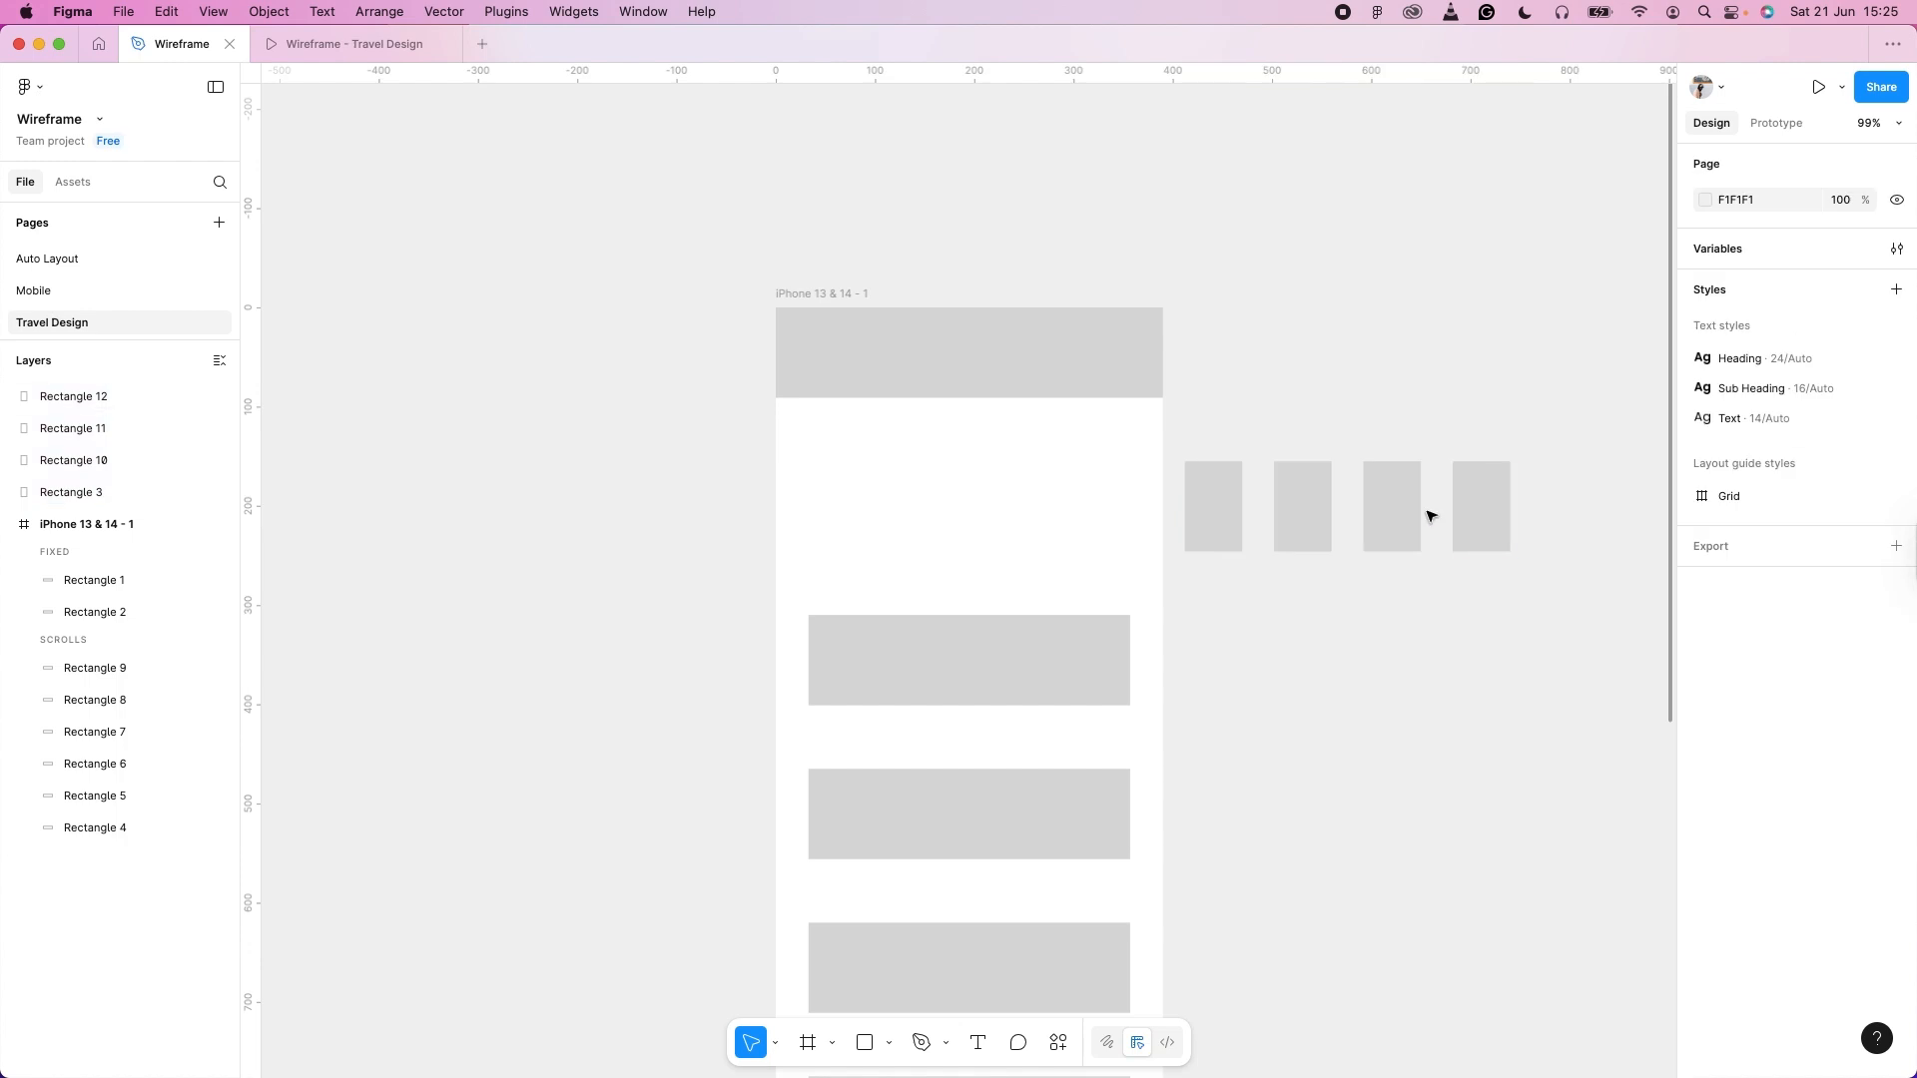
Extend the card row on the canvas with four more copies of the last card, keeping the 32 px gaps.
scroll(1428, 516, right, 5)
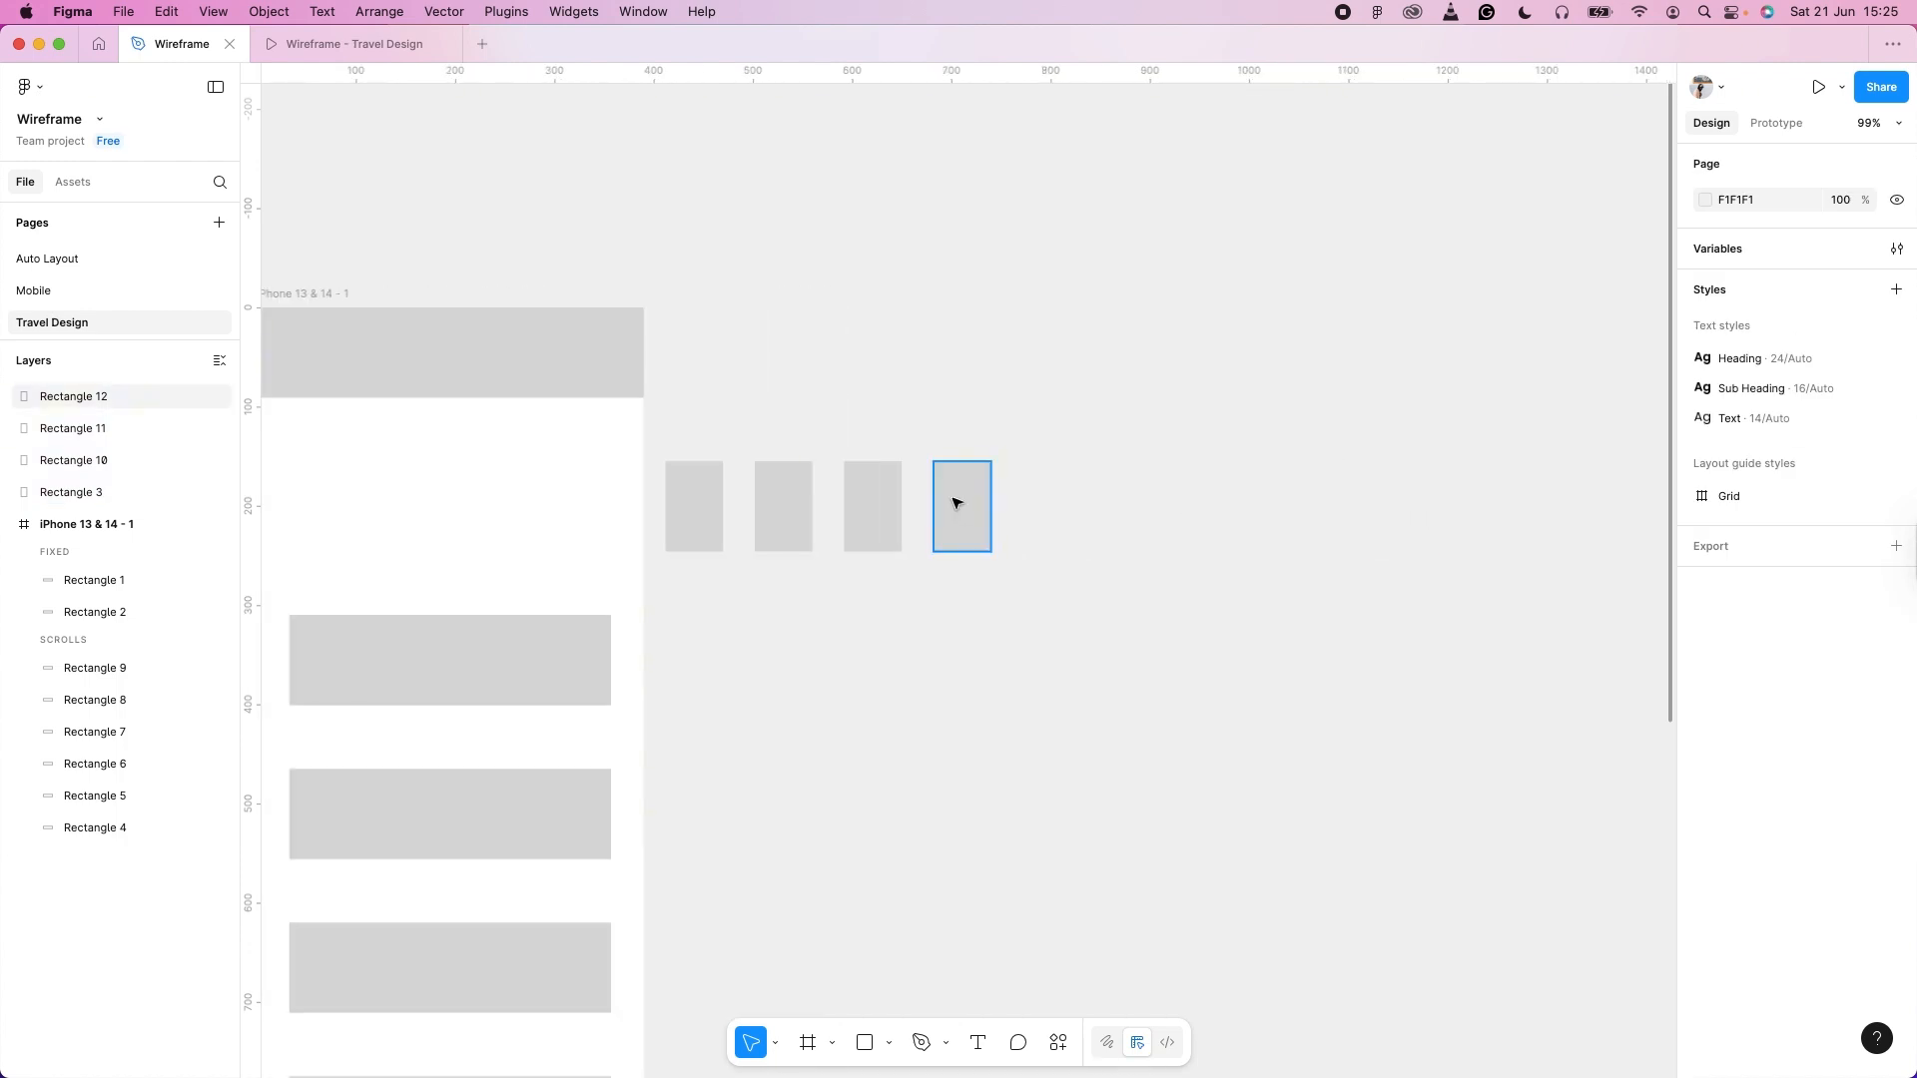
click(956, 503)
drag(987, 502, 1045, 501)
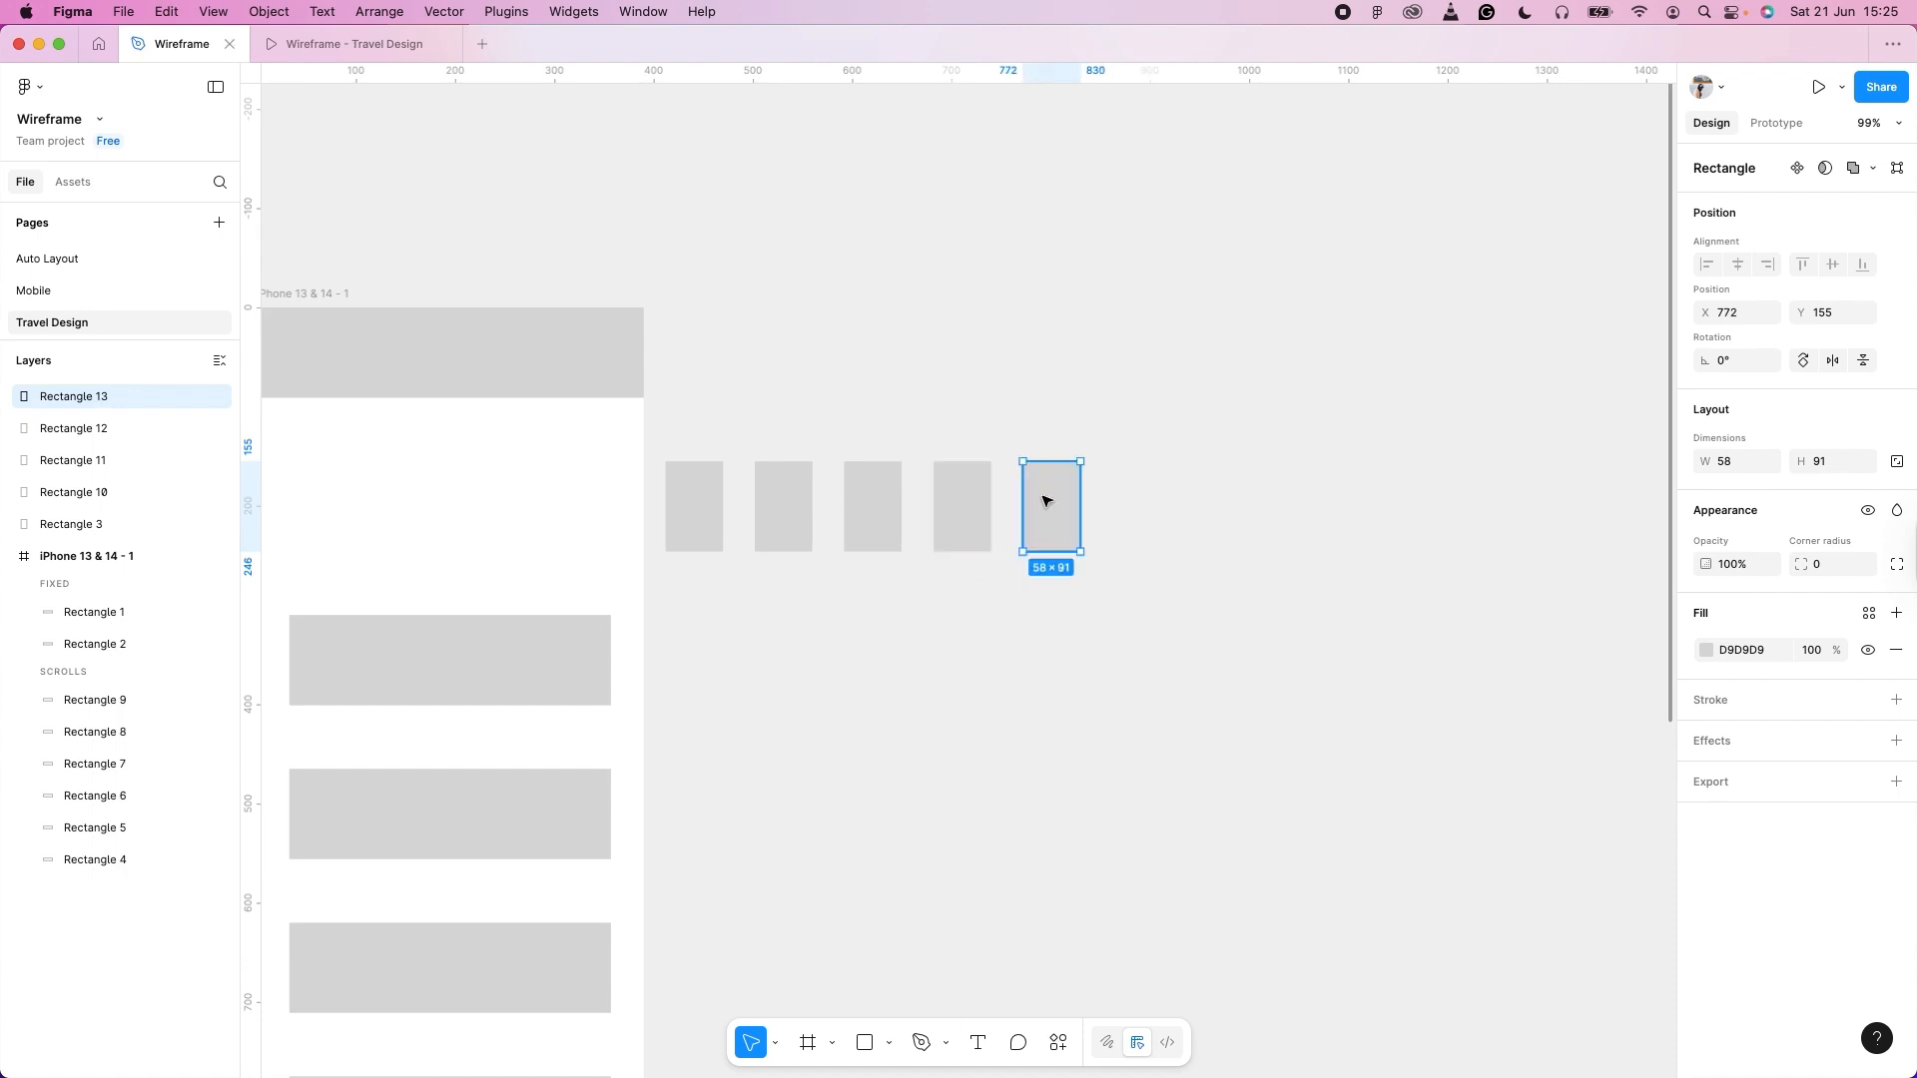
key(super+d)
key(super+d)
key(super+d)
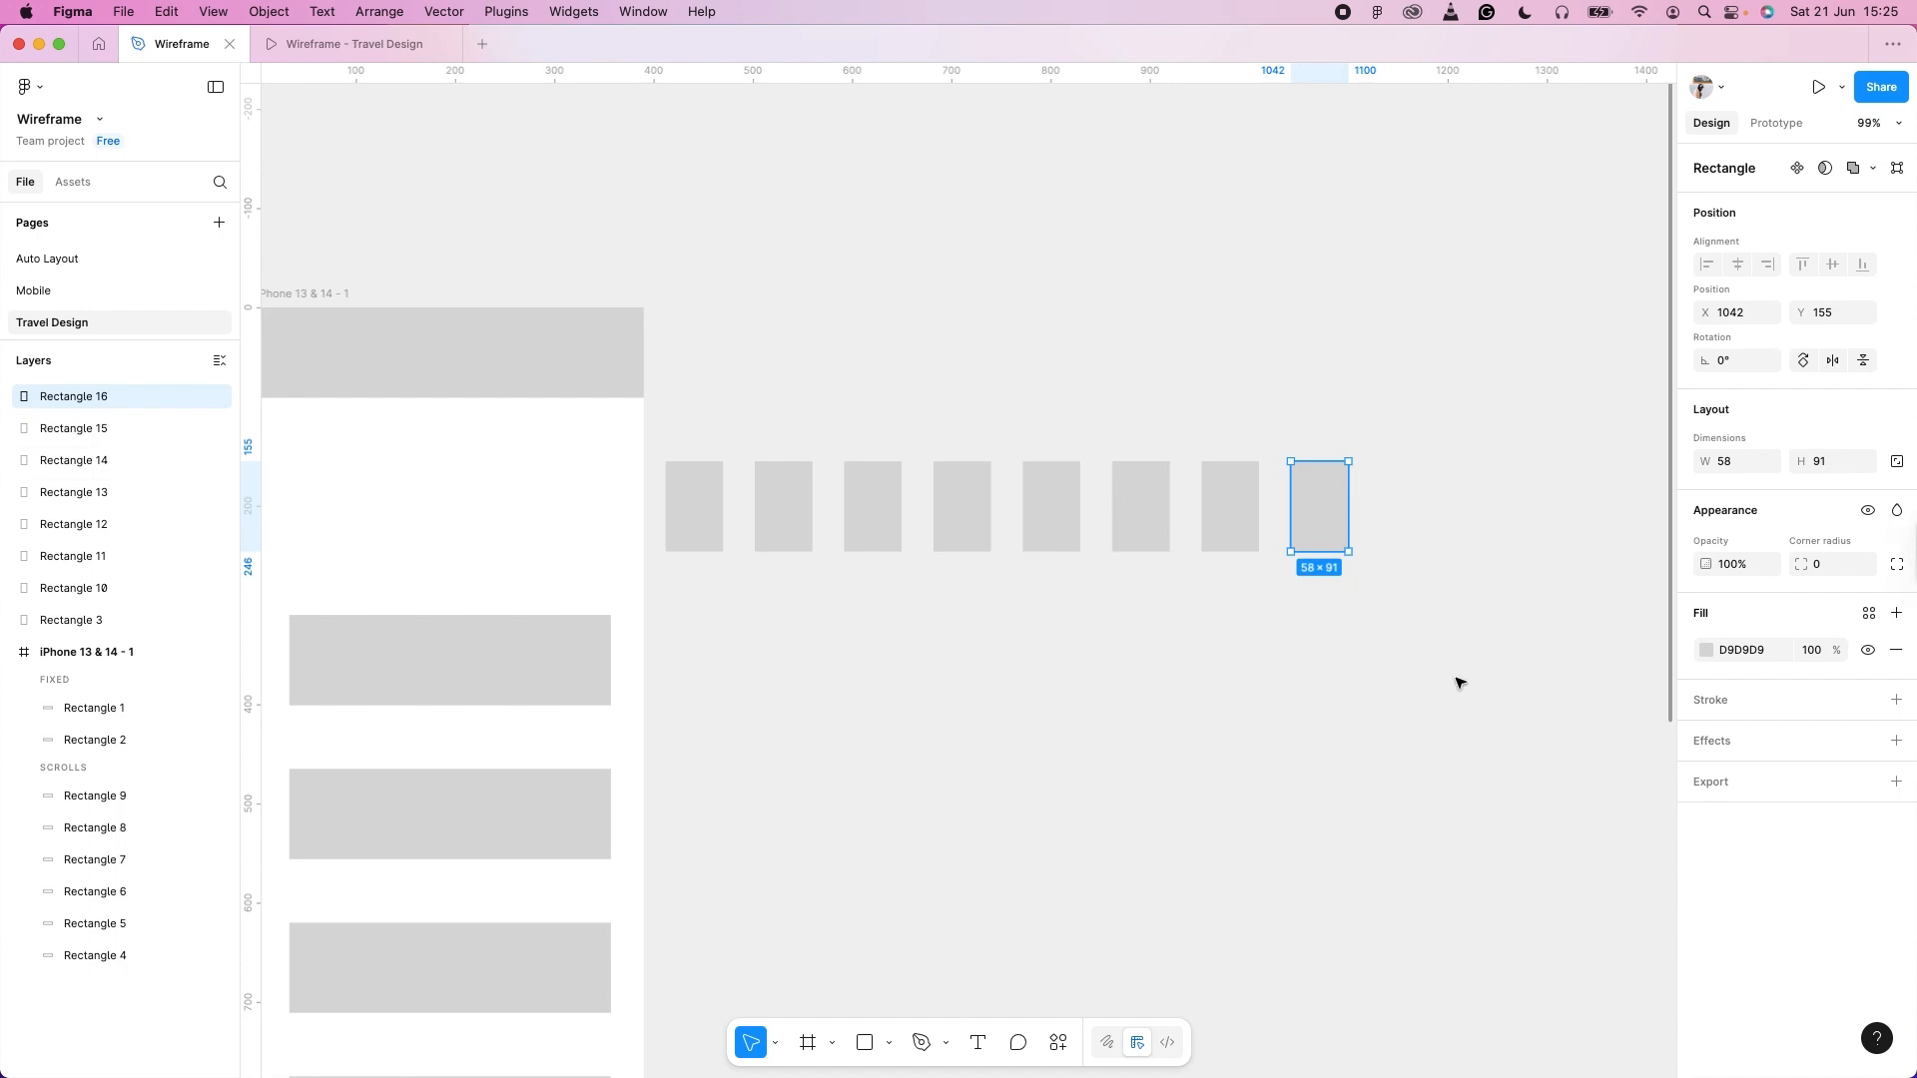
Wrap all eight small cards on the canvas in a single frame.
click(933, 376)
drag(1463, 684, 685, 350)
right_click(786, 488)
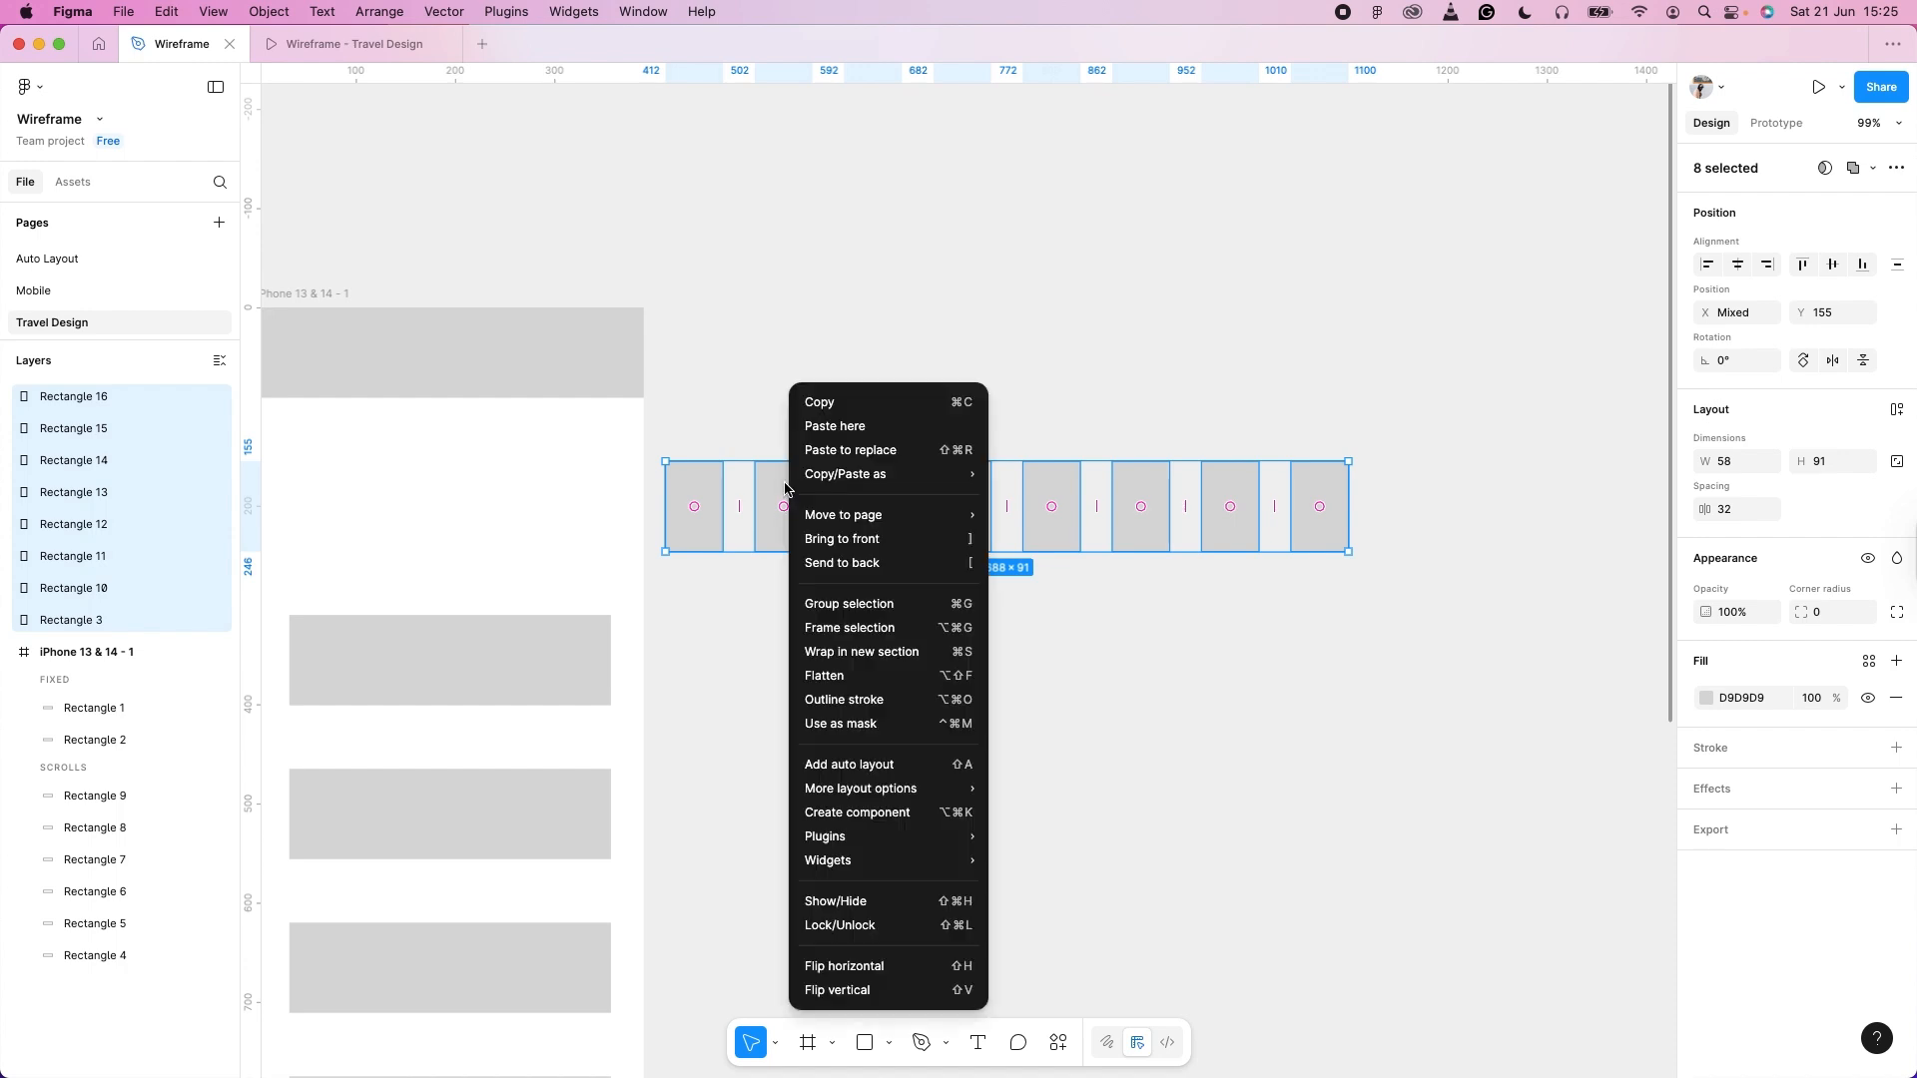
click(861, 629)
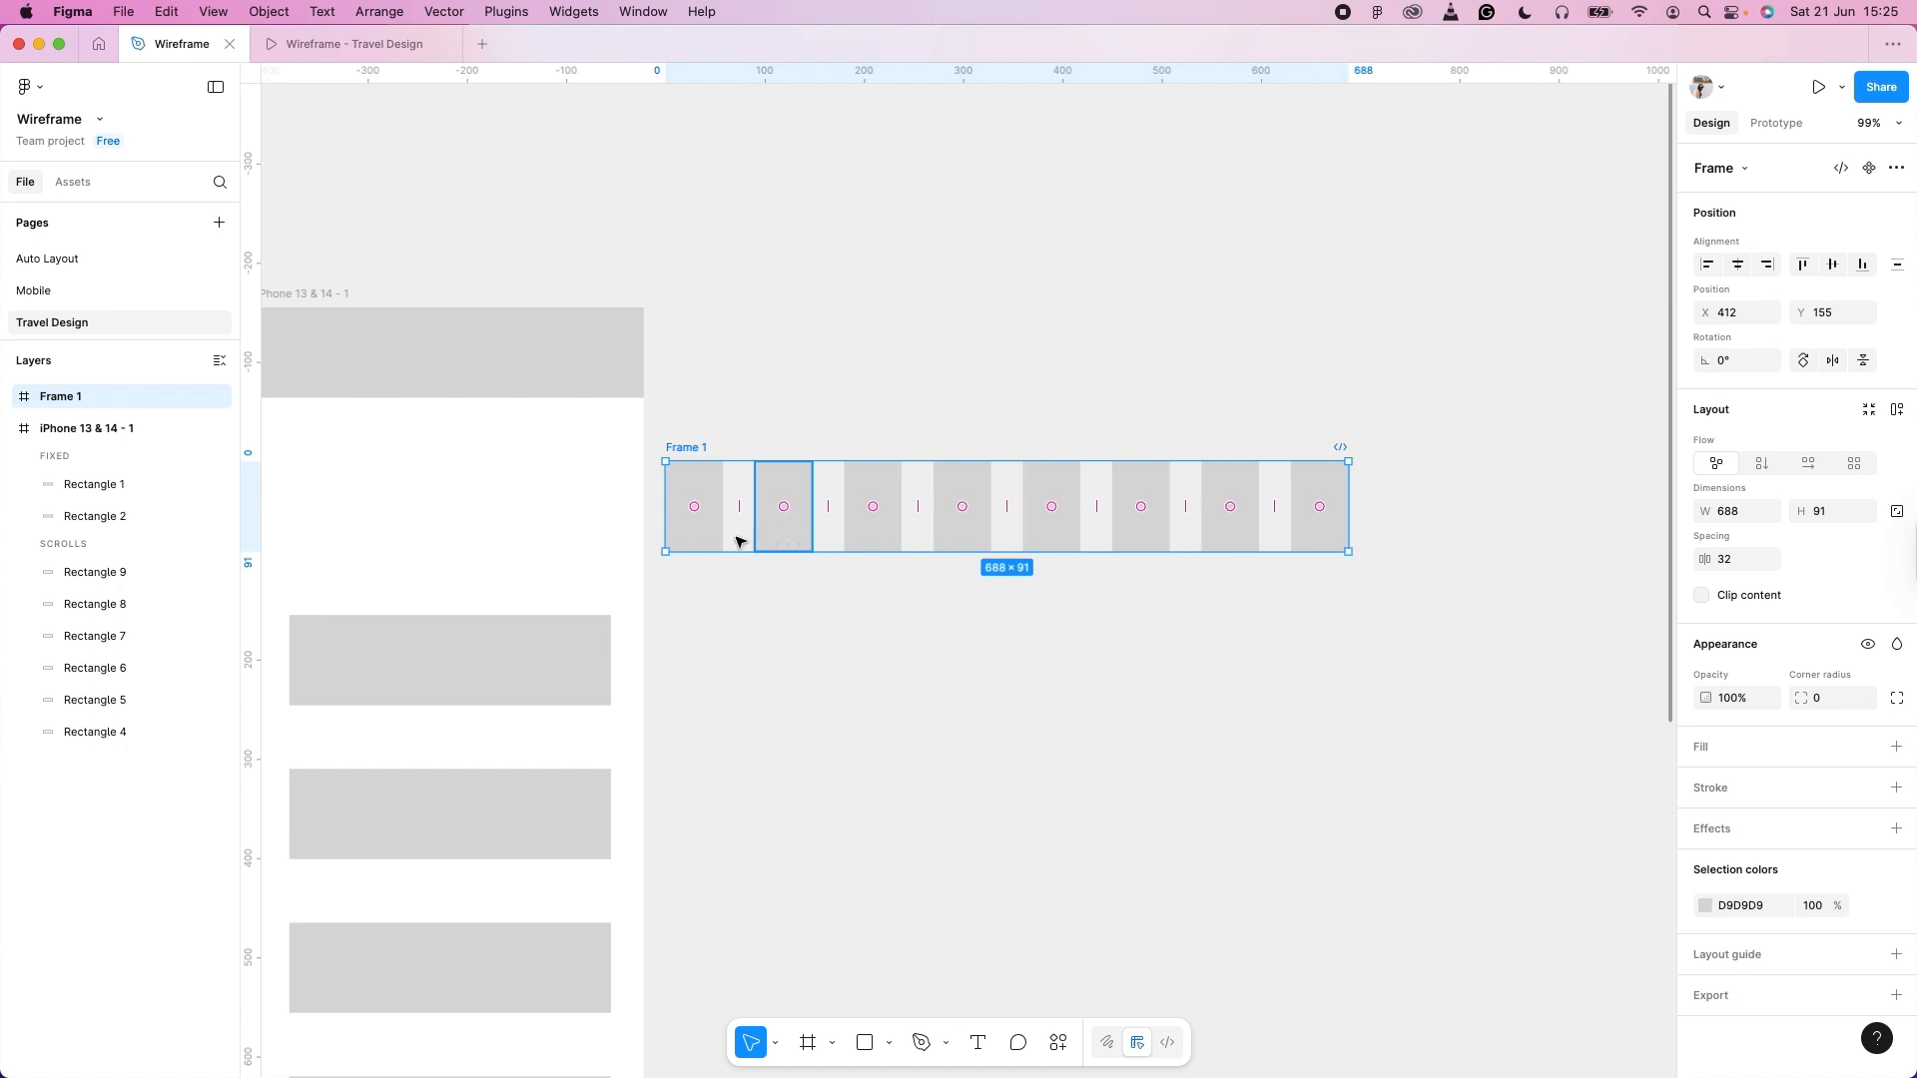
Place the card frame inside the iPhone frame at X 33, Y 155, and narrow it to 328 px wide with its content clipped.
drag(736, 541, 397, 539)
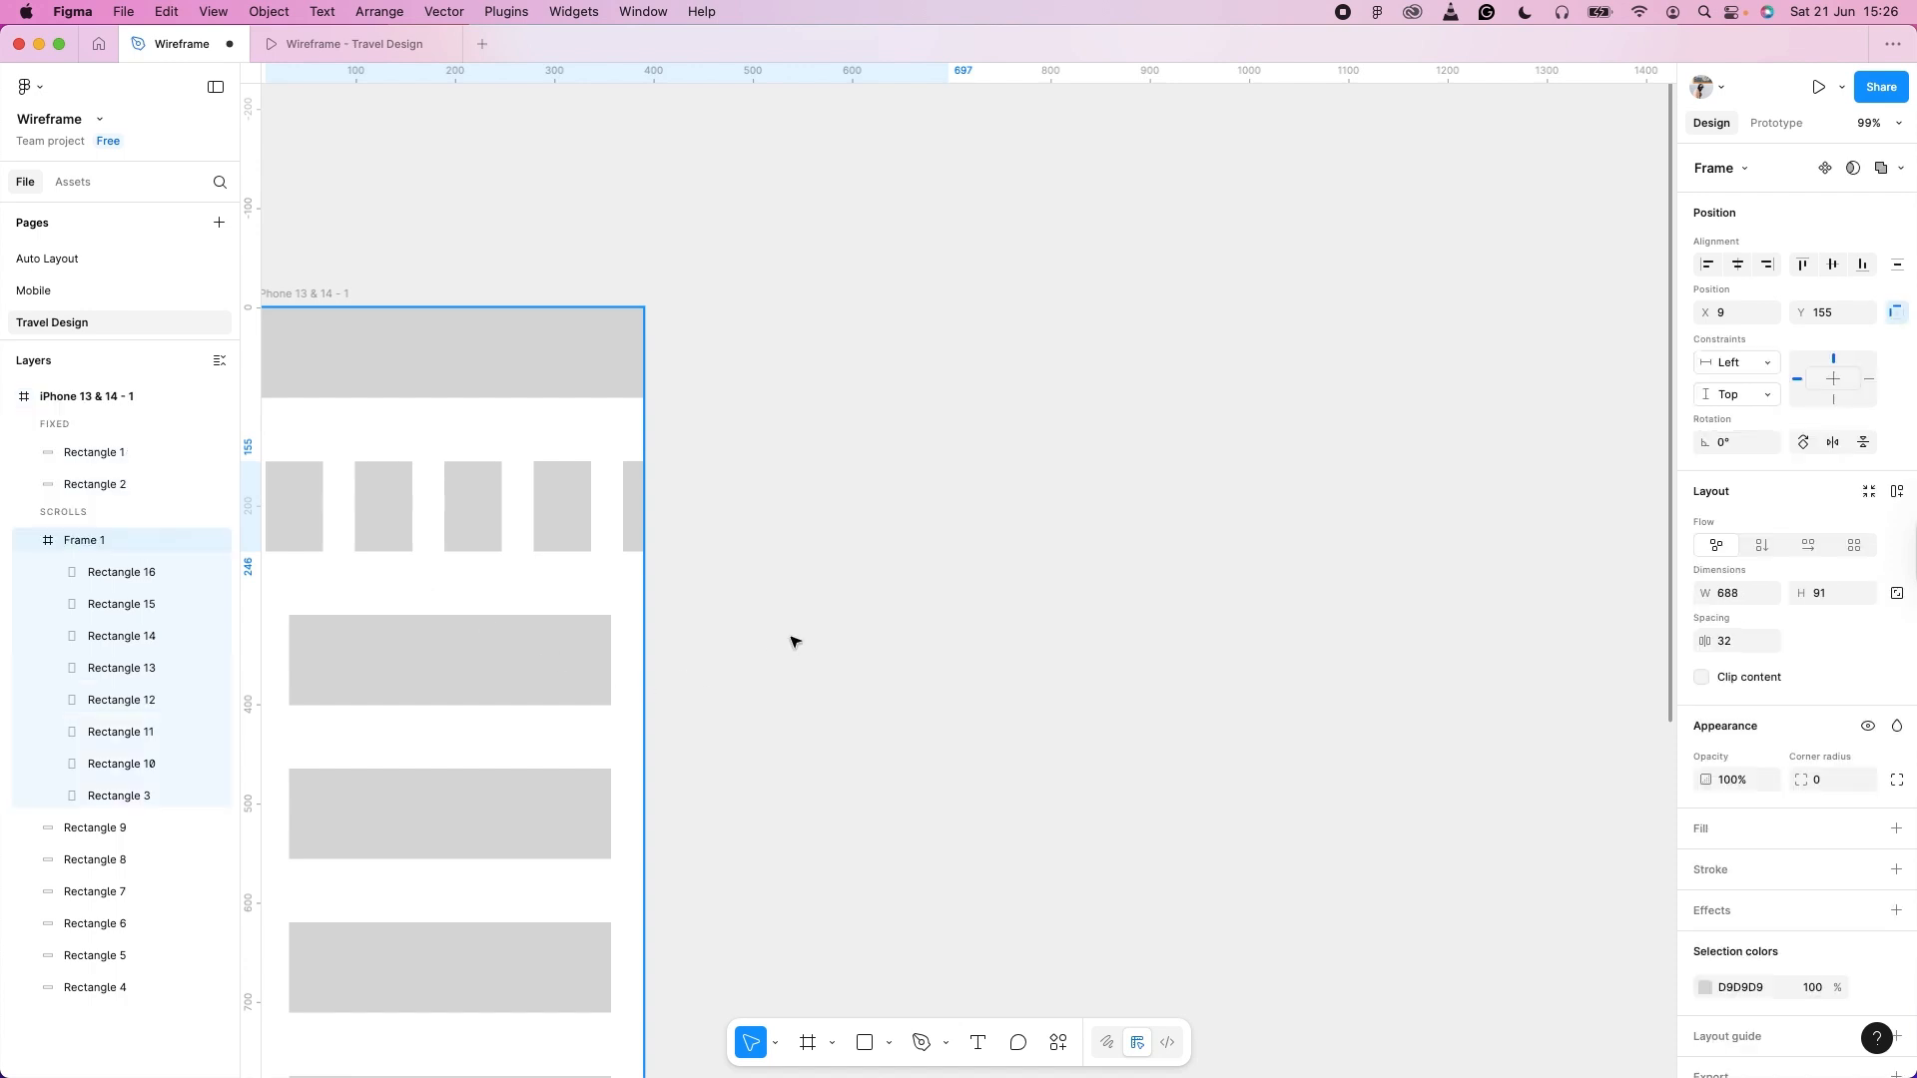
scroll(792, 642, left, 3)
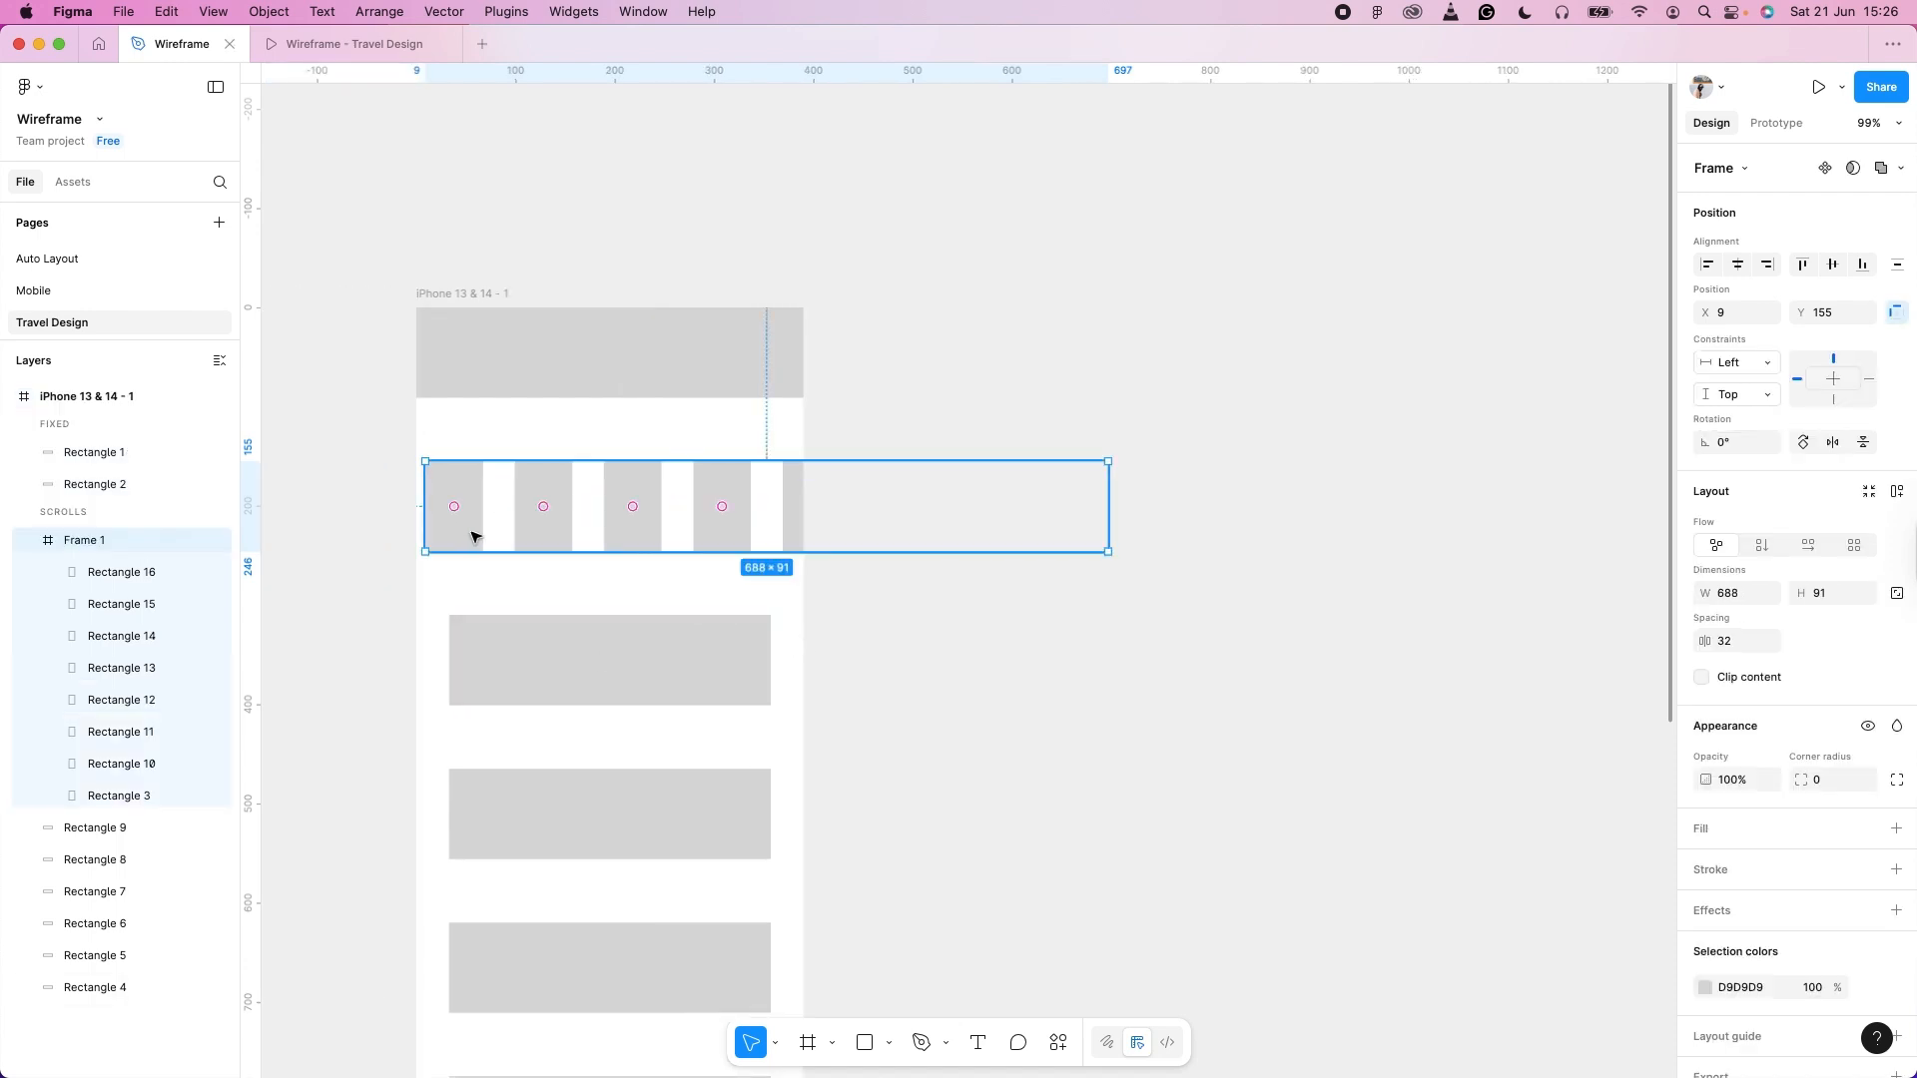
drag(474, 537, 484, 539)
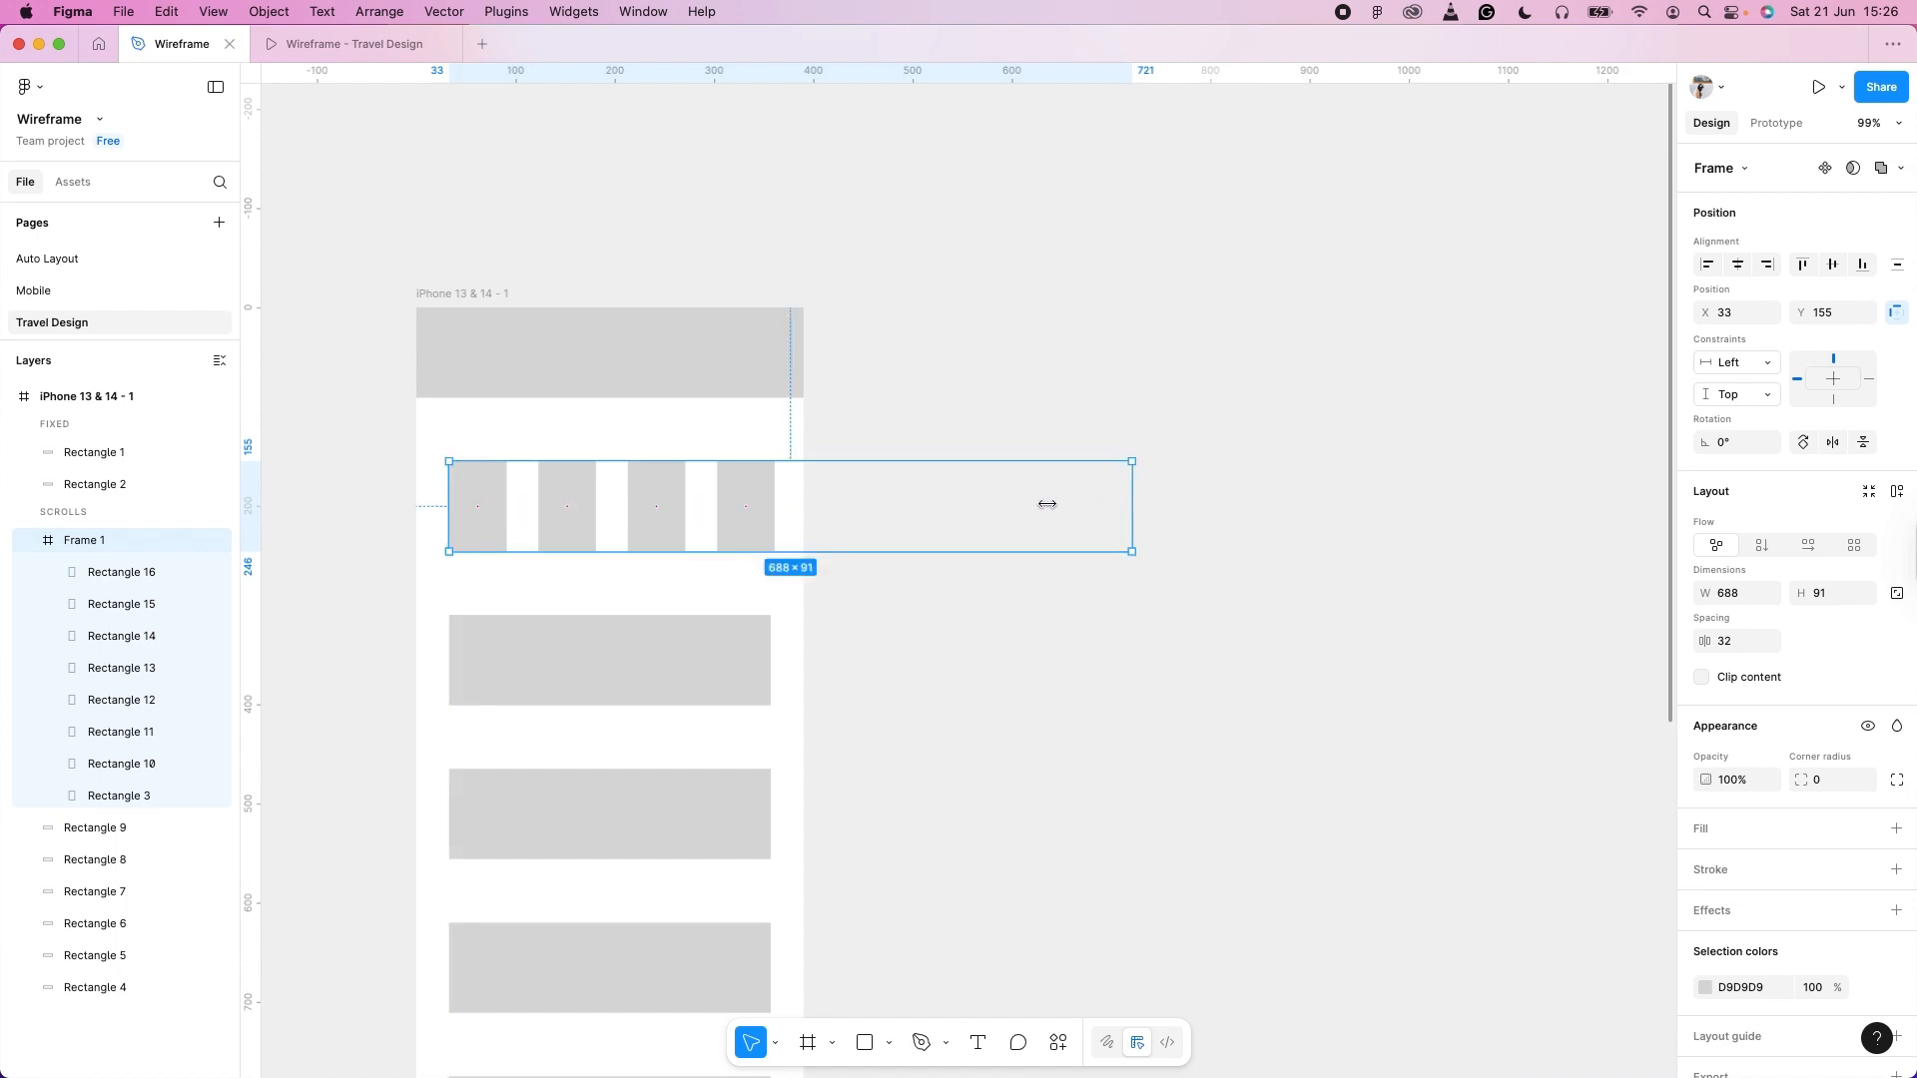
drag(1047, 504, 777, 505)
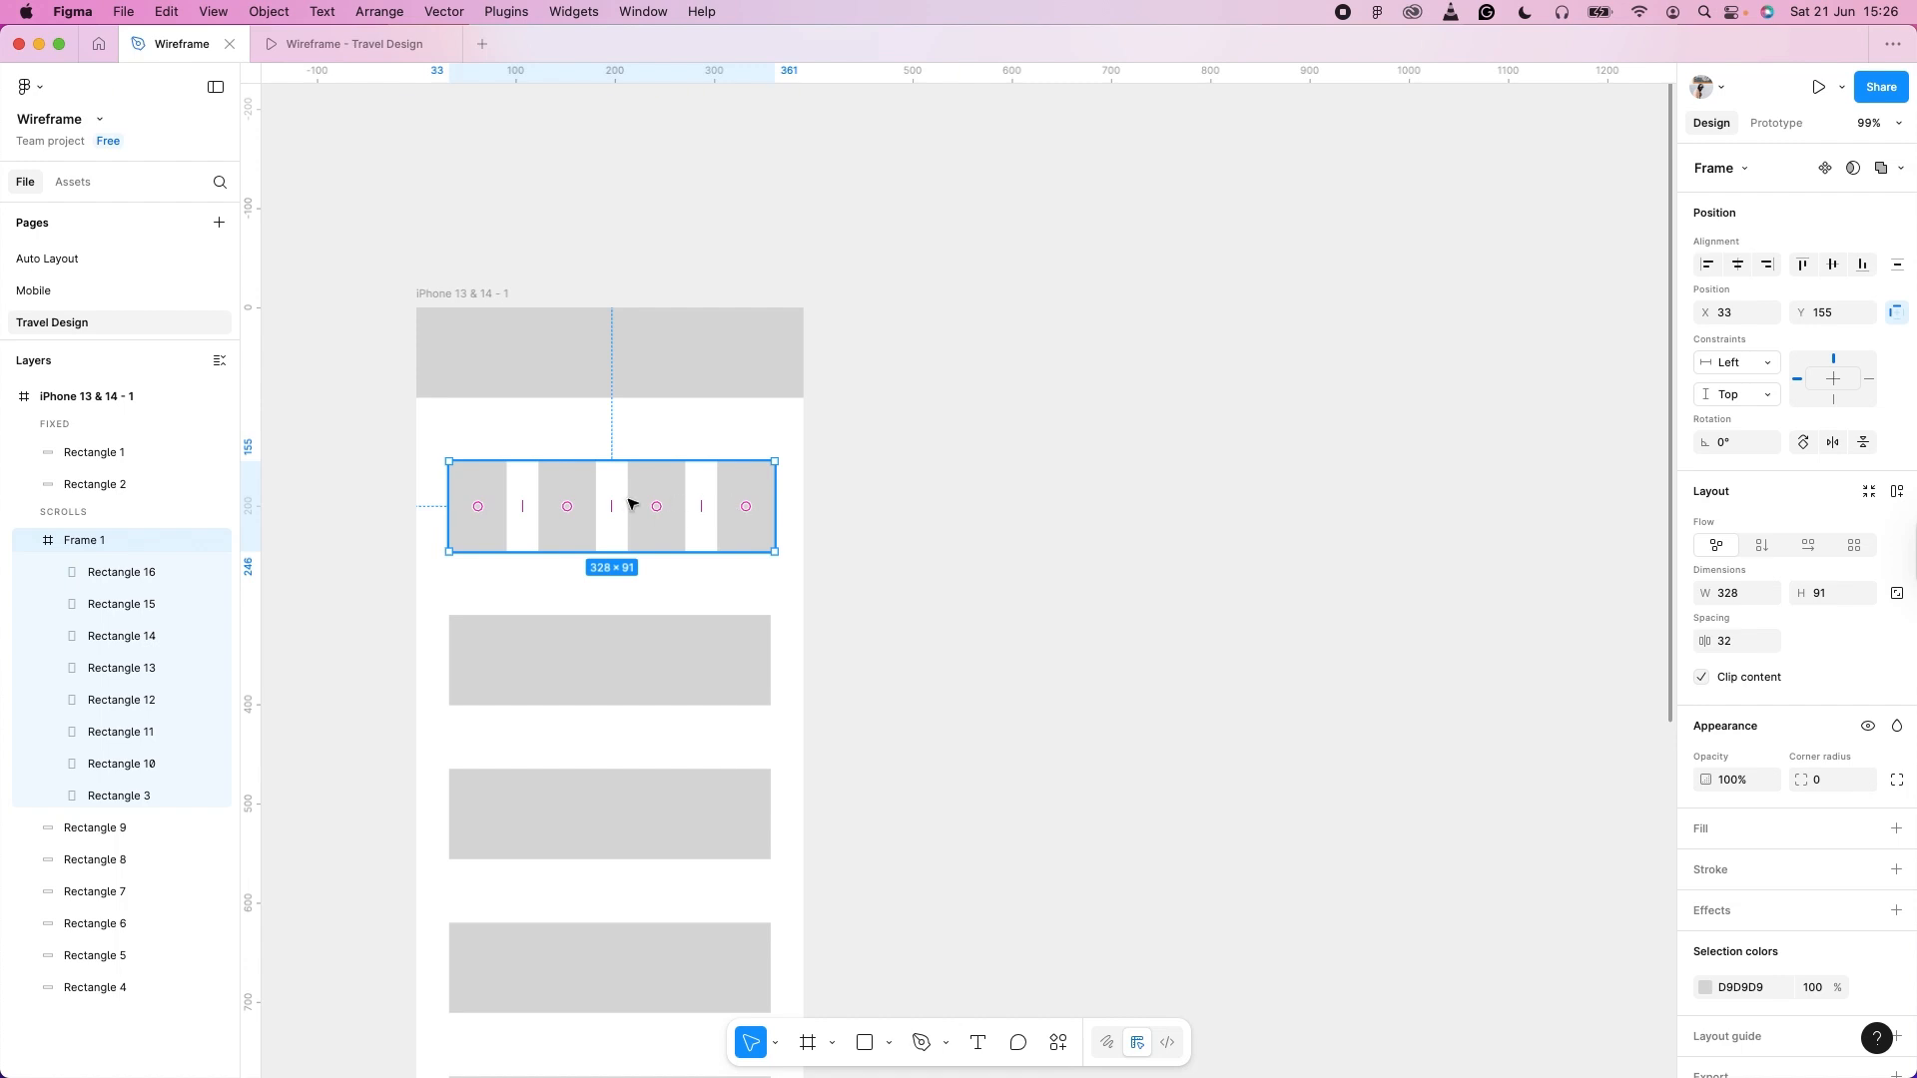
Set the card frame's scroll overflow to Horizontal in its prototype settings.
click(1783, 127)
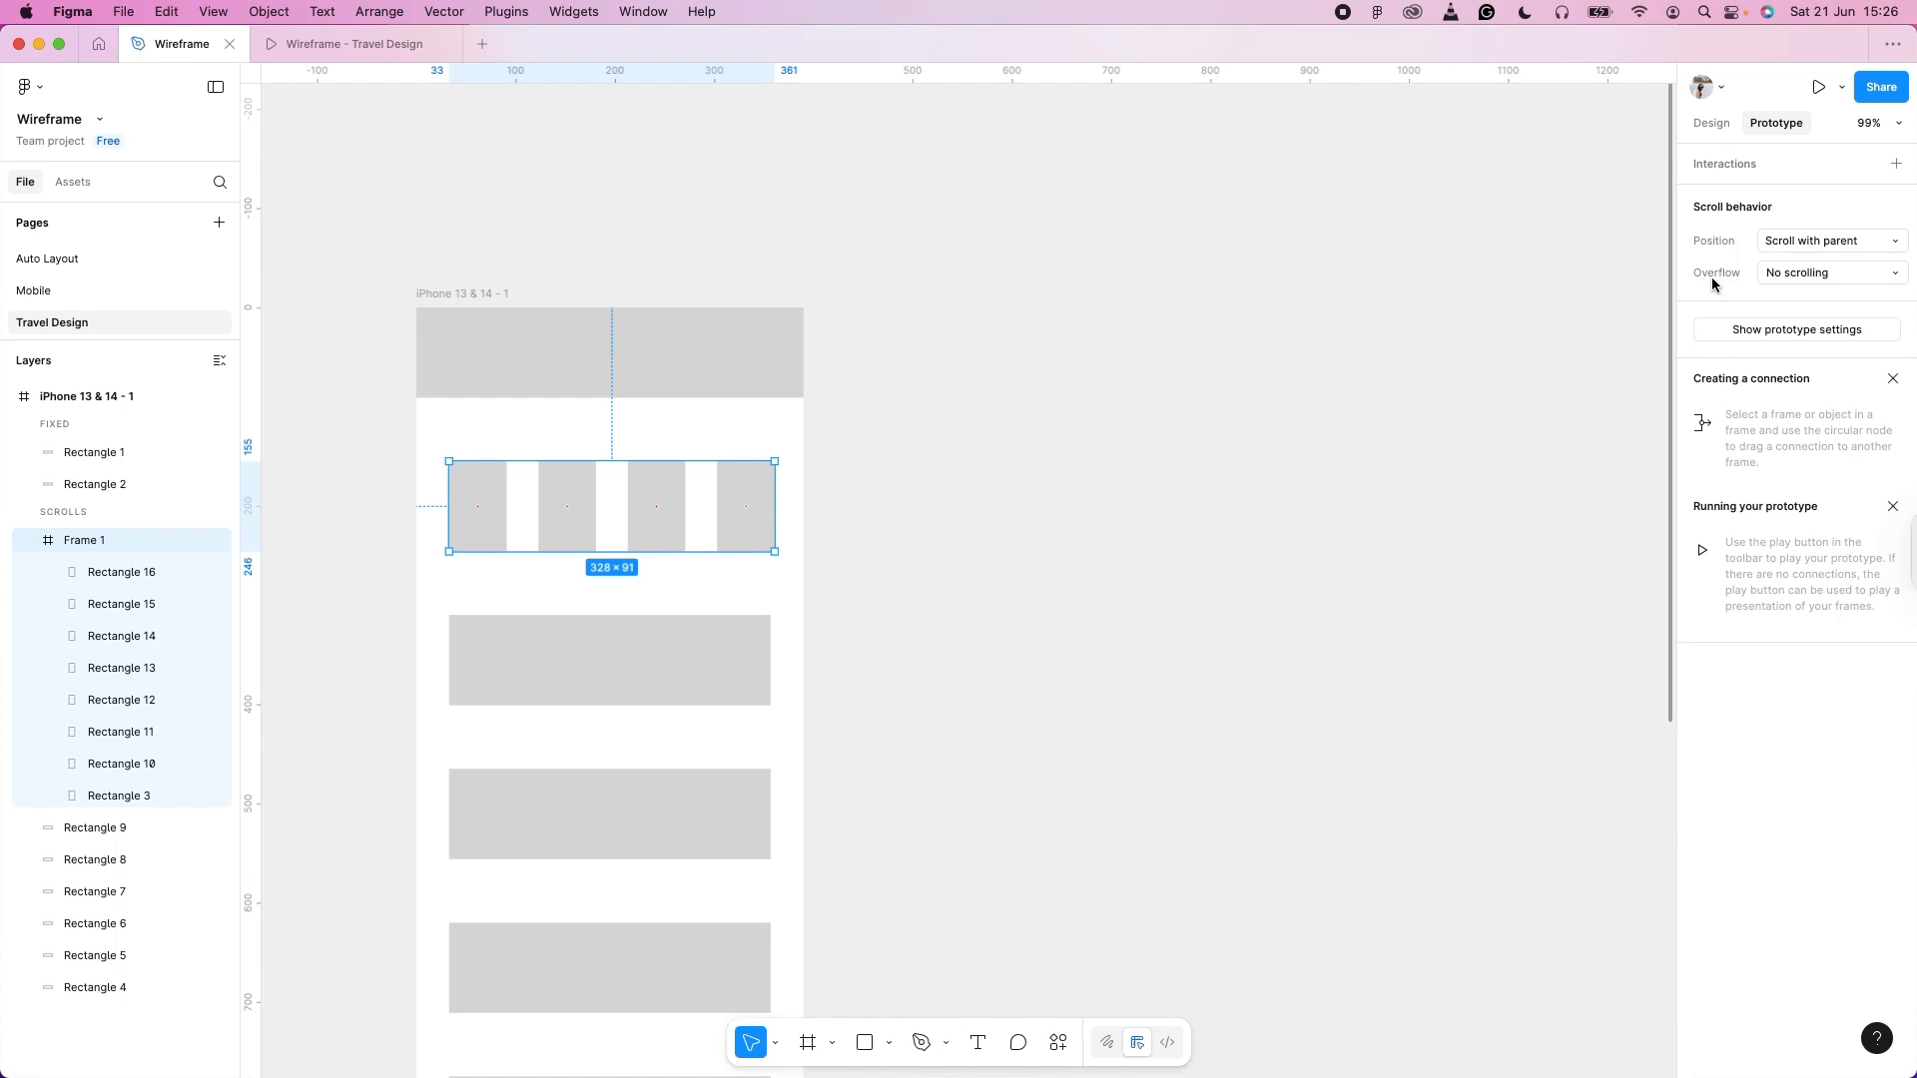
click(1830, 273)
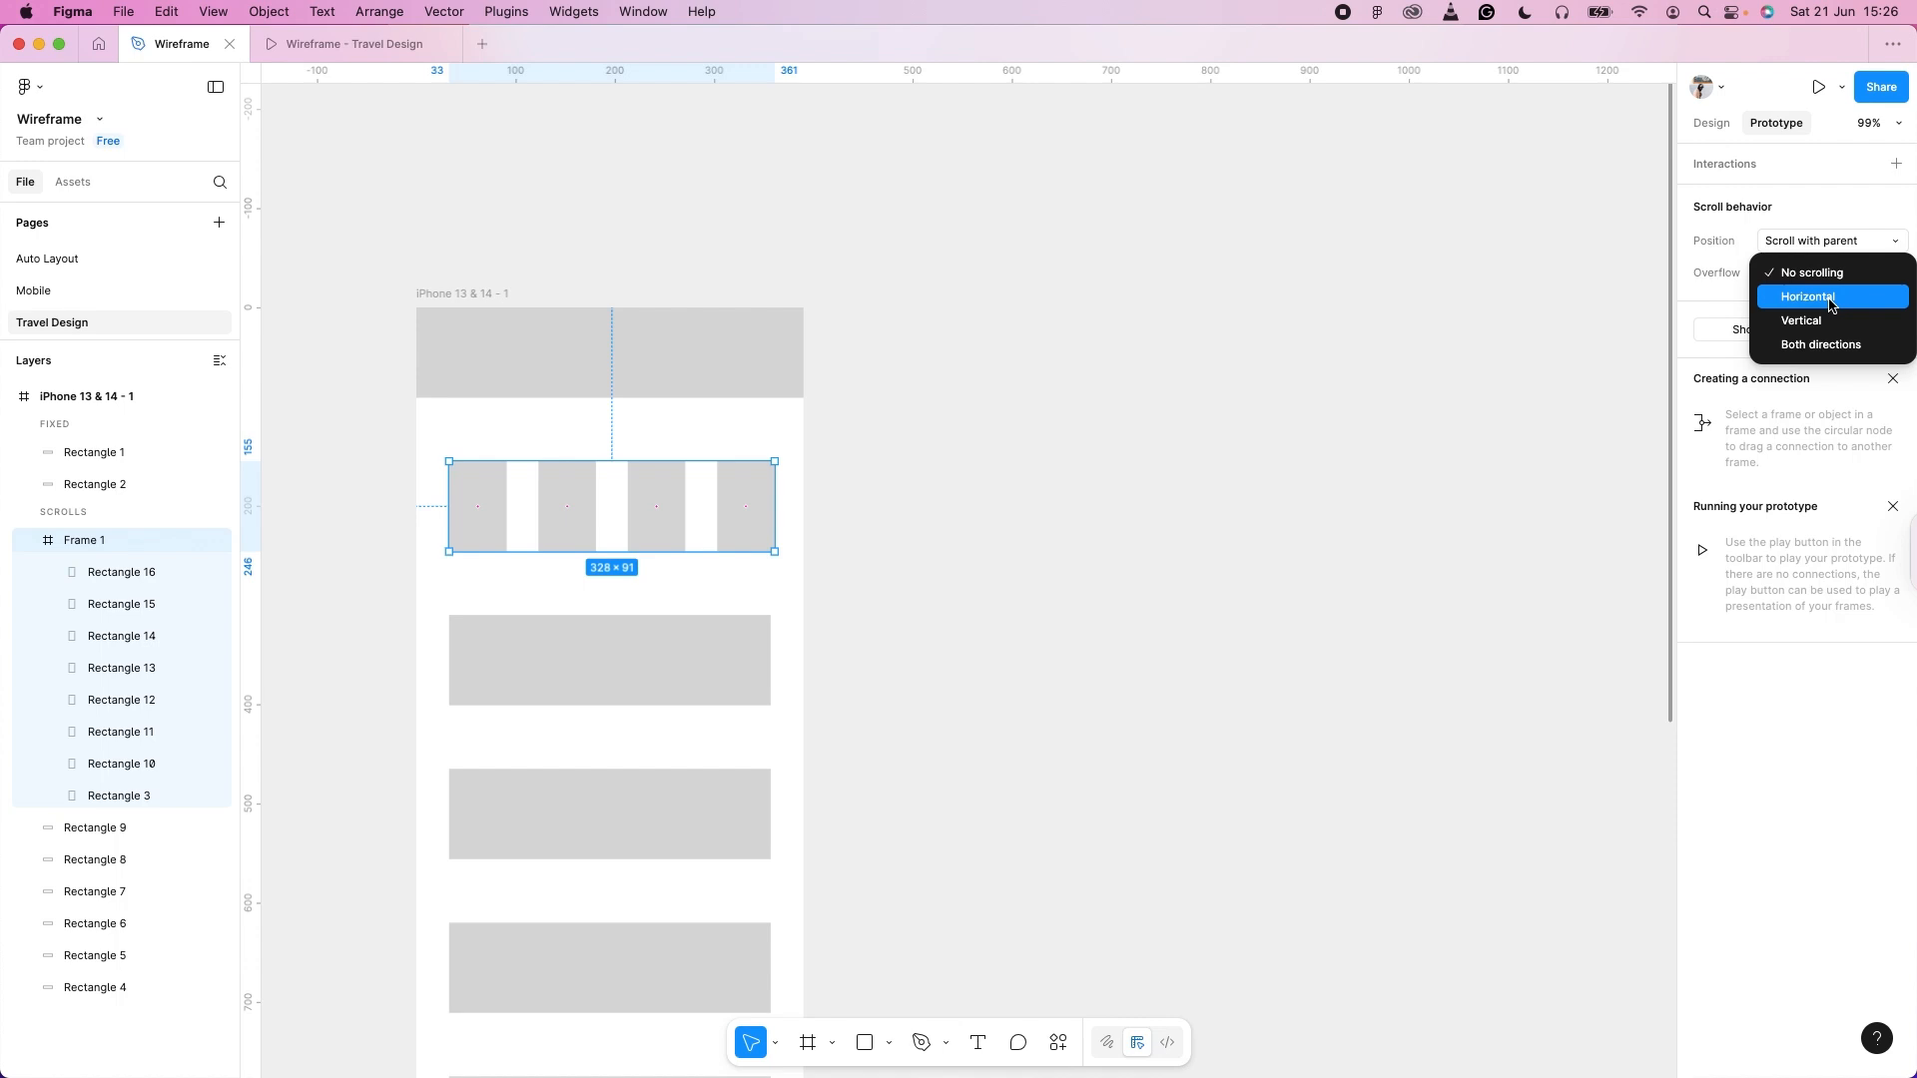
click(1829, 297)
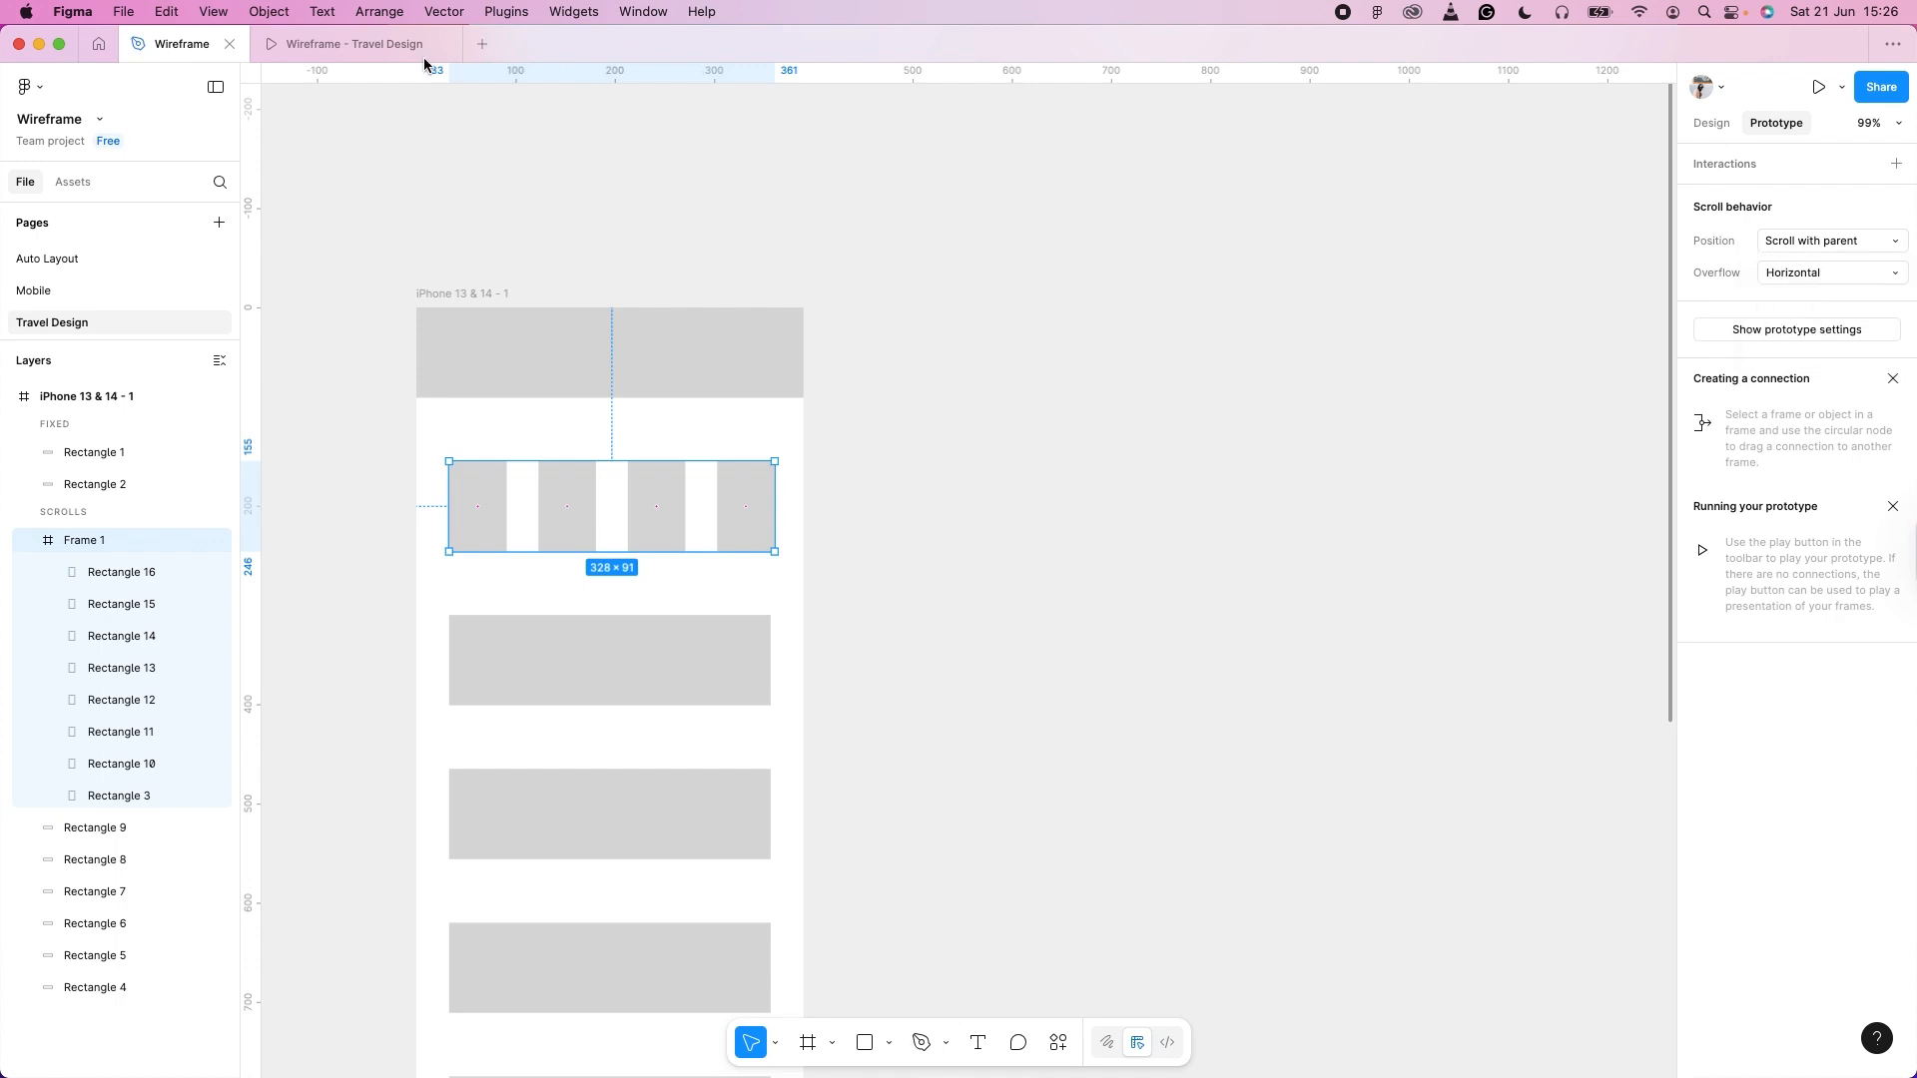
Test swiping the card row sideways in both directions in the prototype preview.
click(323, 44)
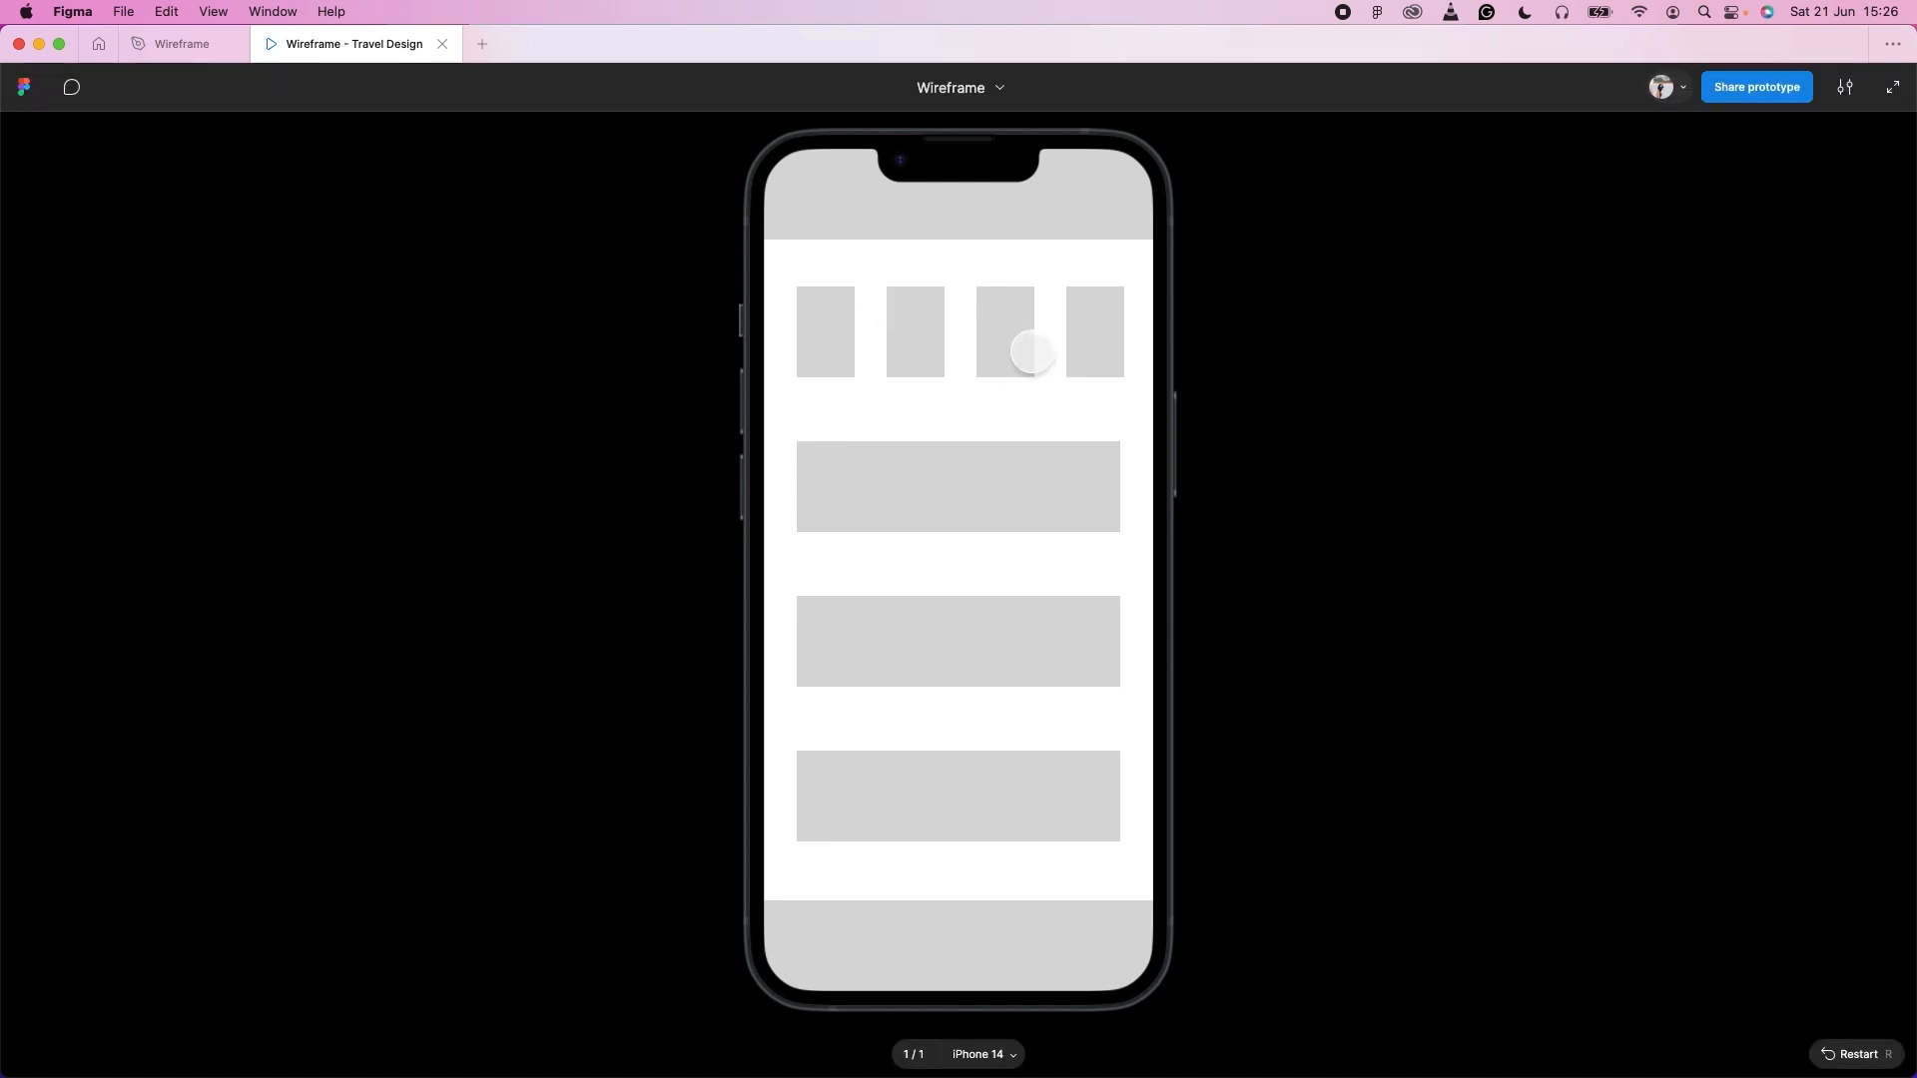
drag(1043, 353, 884, 340)
drag(1088, 341, 1019, 346)
mouse_move(869, 343)
mouse_down()
mouse_move(1045, 350)
mouse_move(843, 334)
mouse_up()
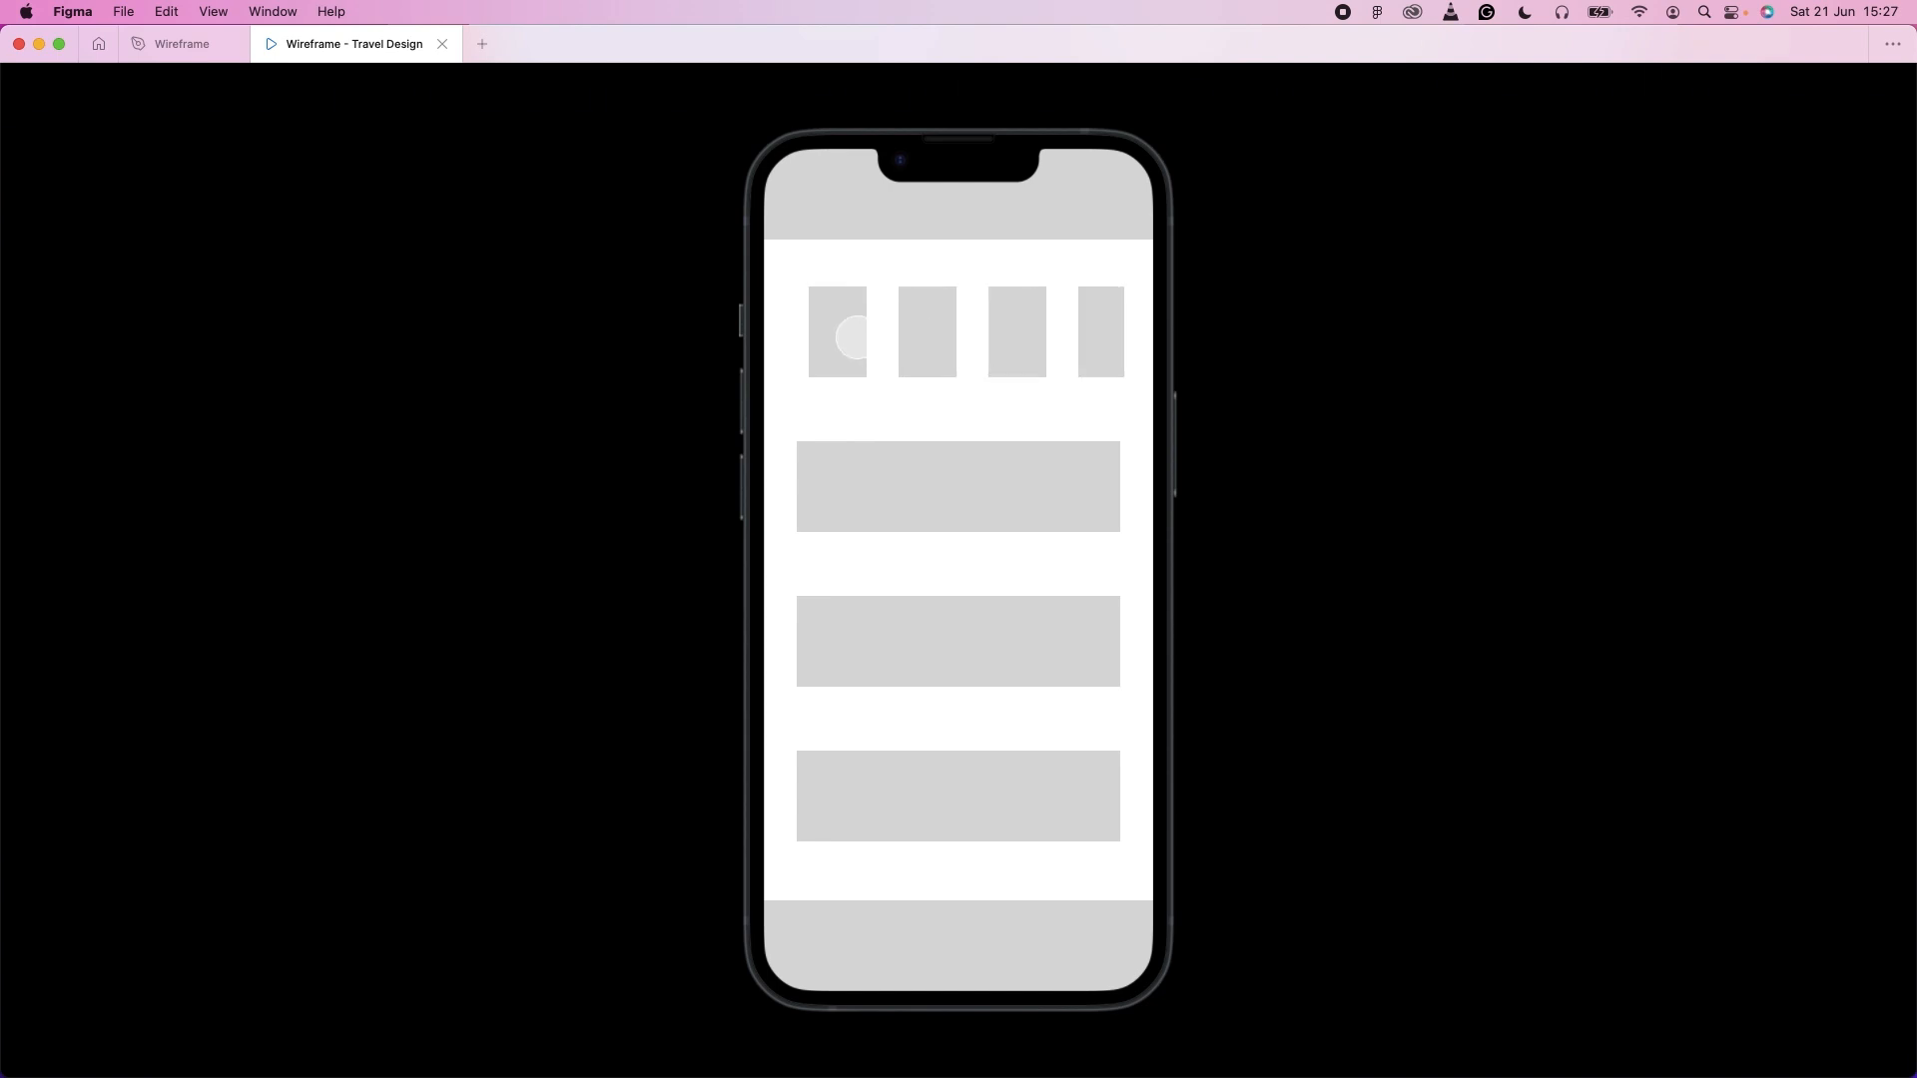
drag(1056, 350, 1095, 362)
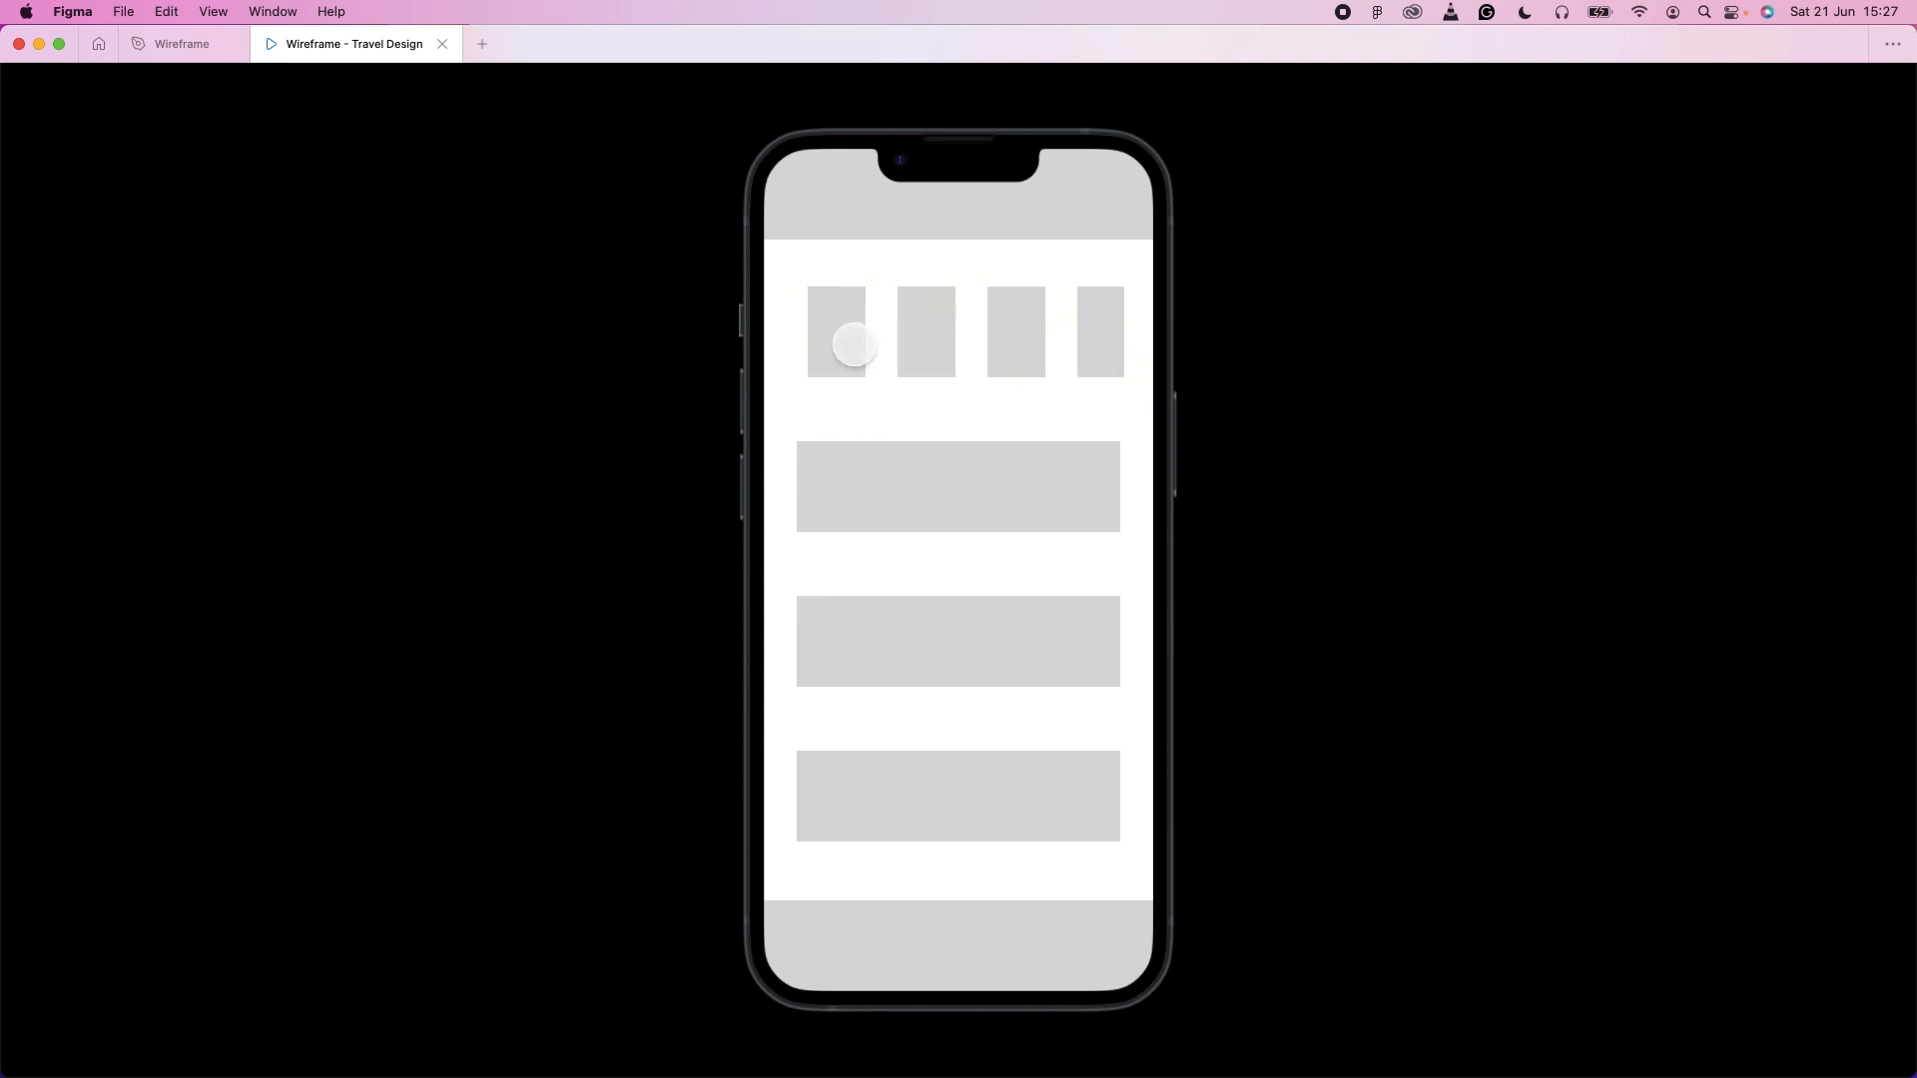
drag(851, 344, 1026, 348)
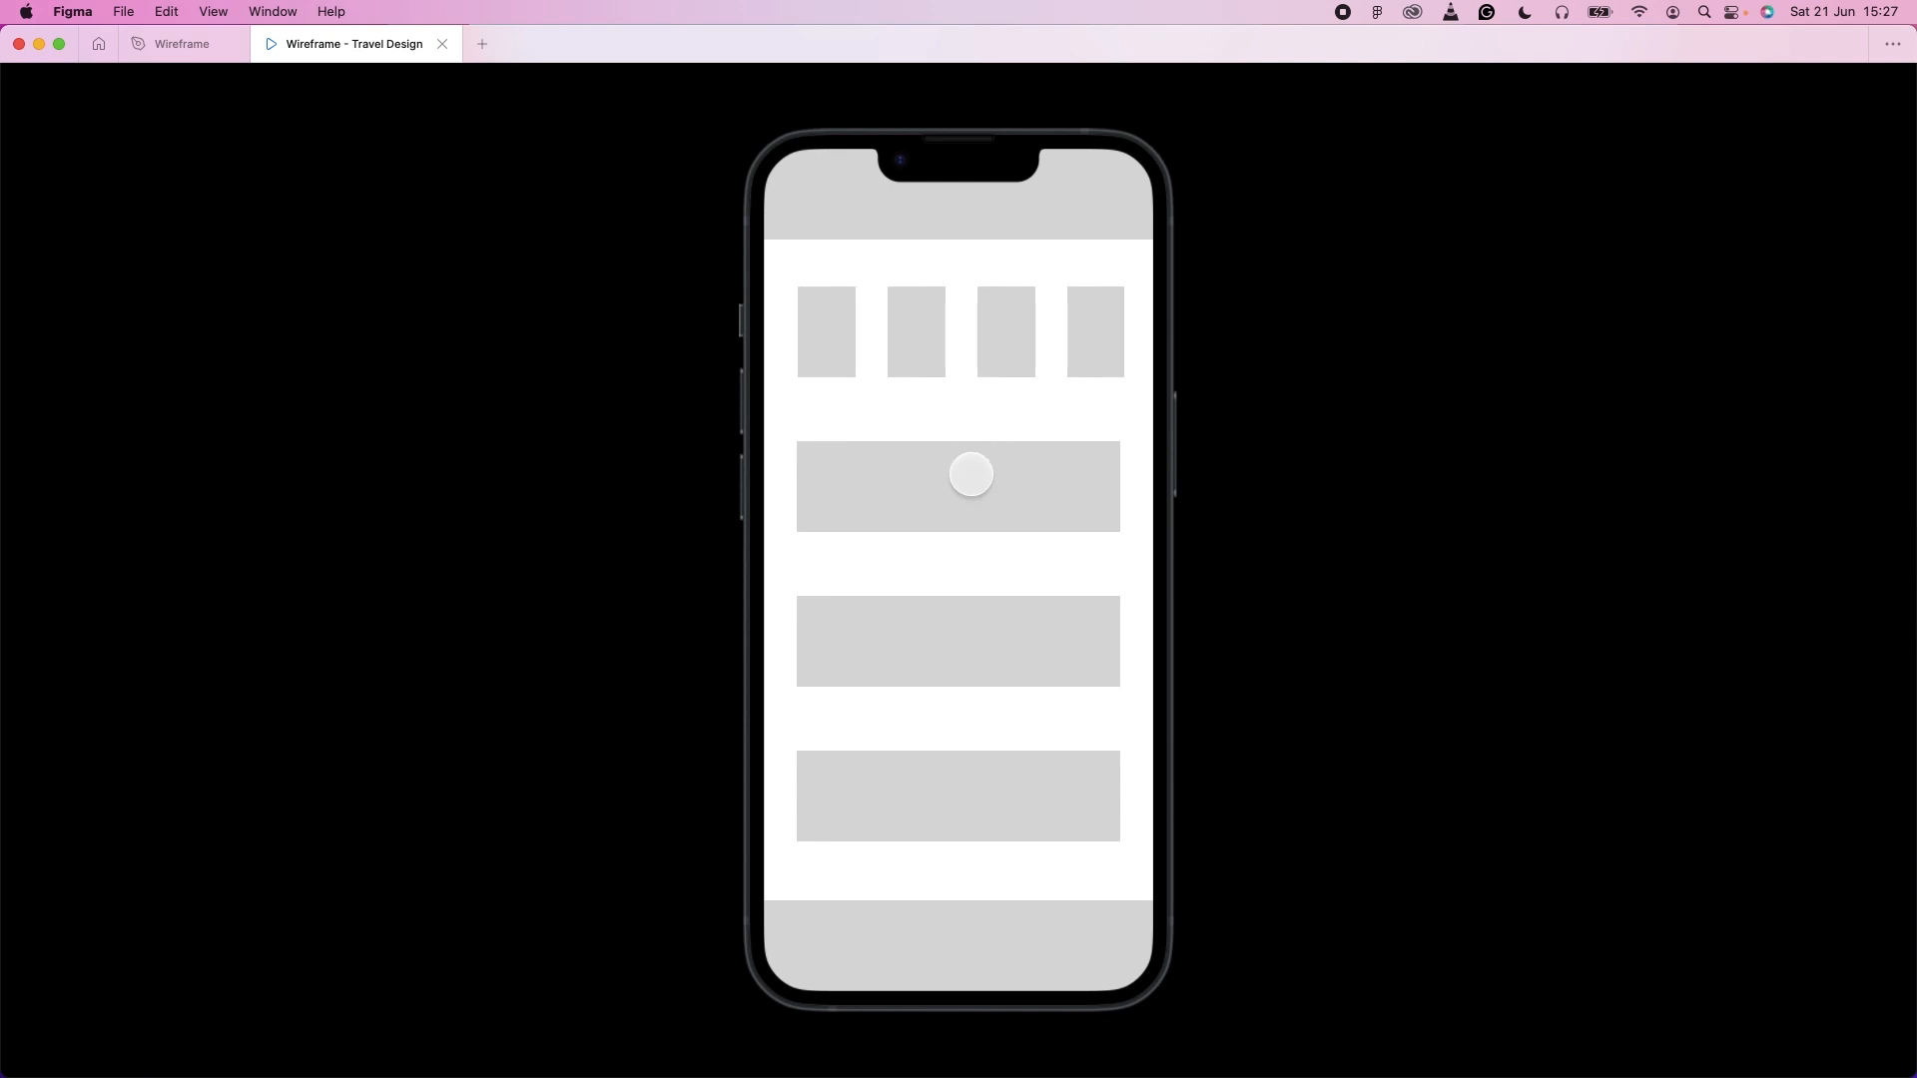
Check the page's vertical scrolling together with the card row's horizontal scrolling in the preview.
scroll(971, 474, down, 3)
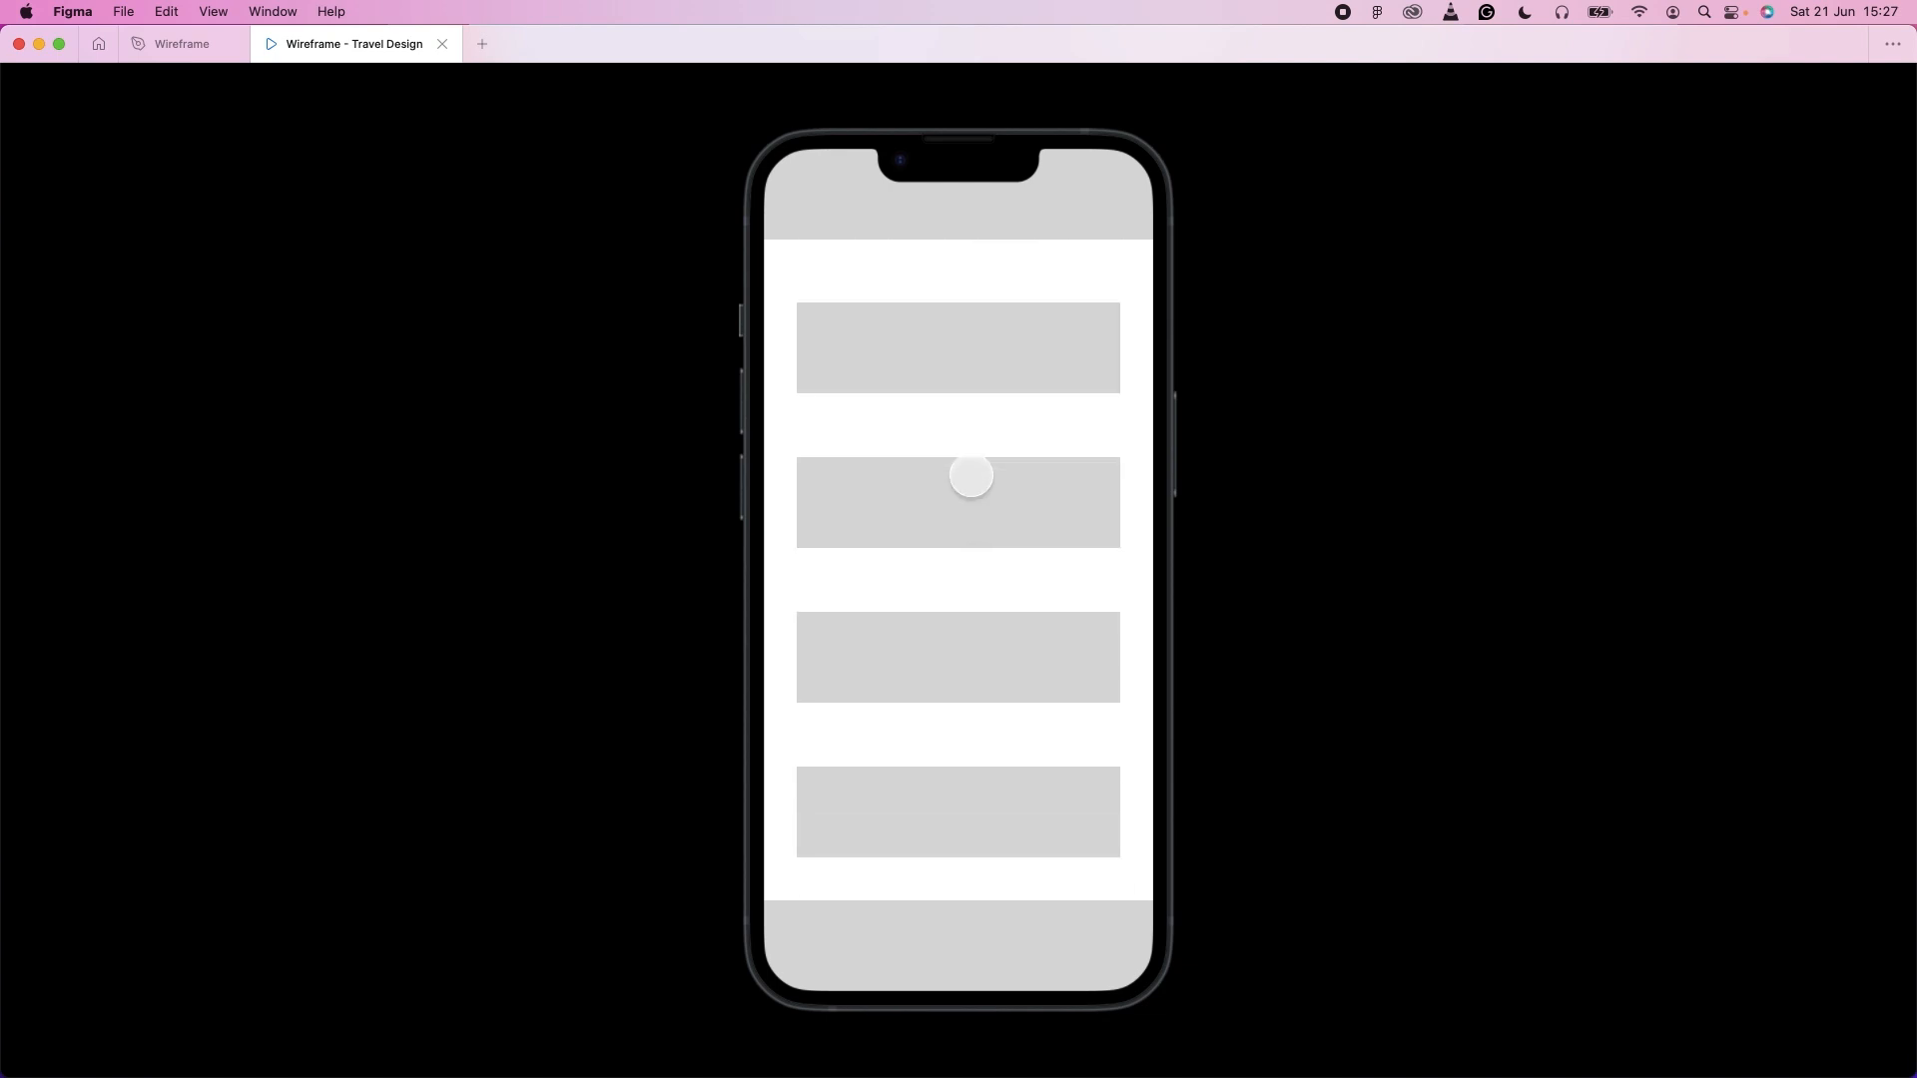
scroll(970, 476, up, 3)
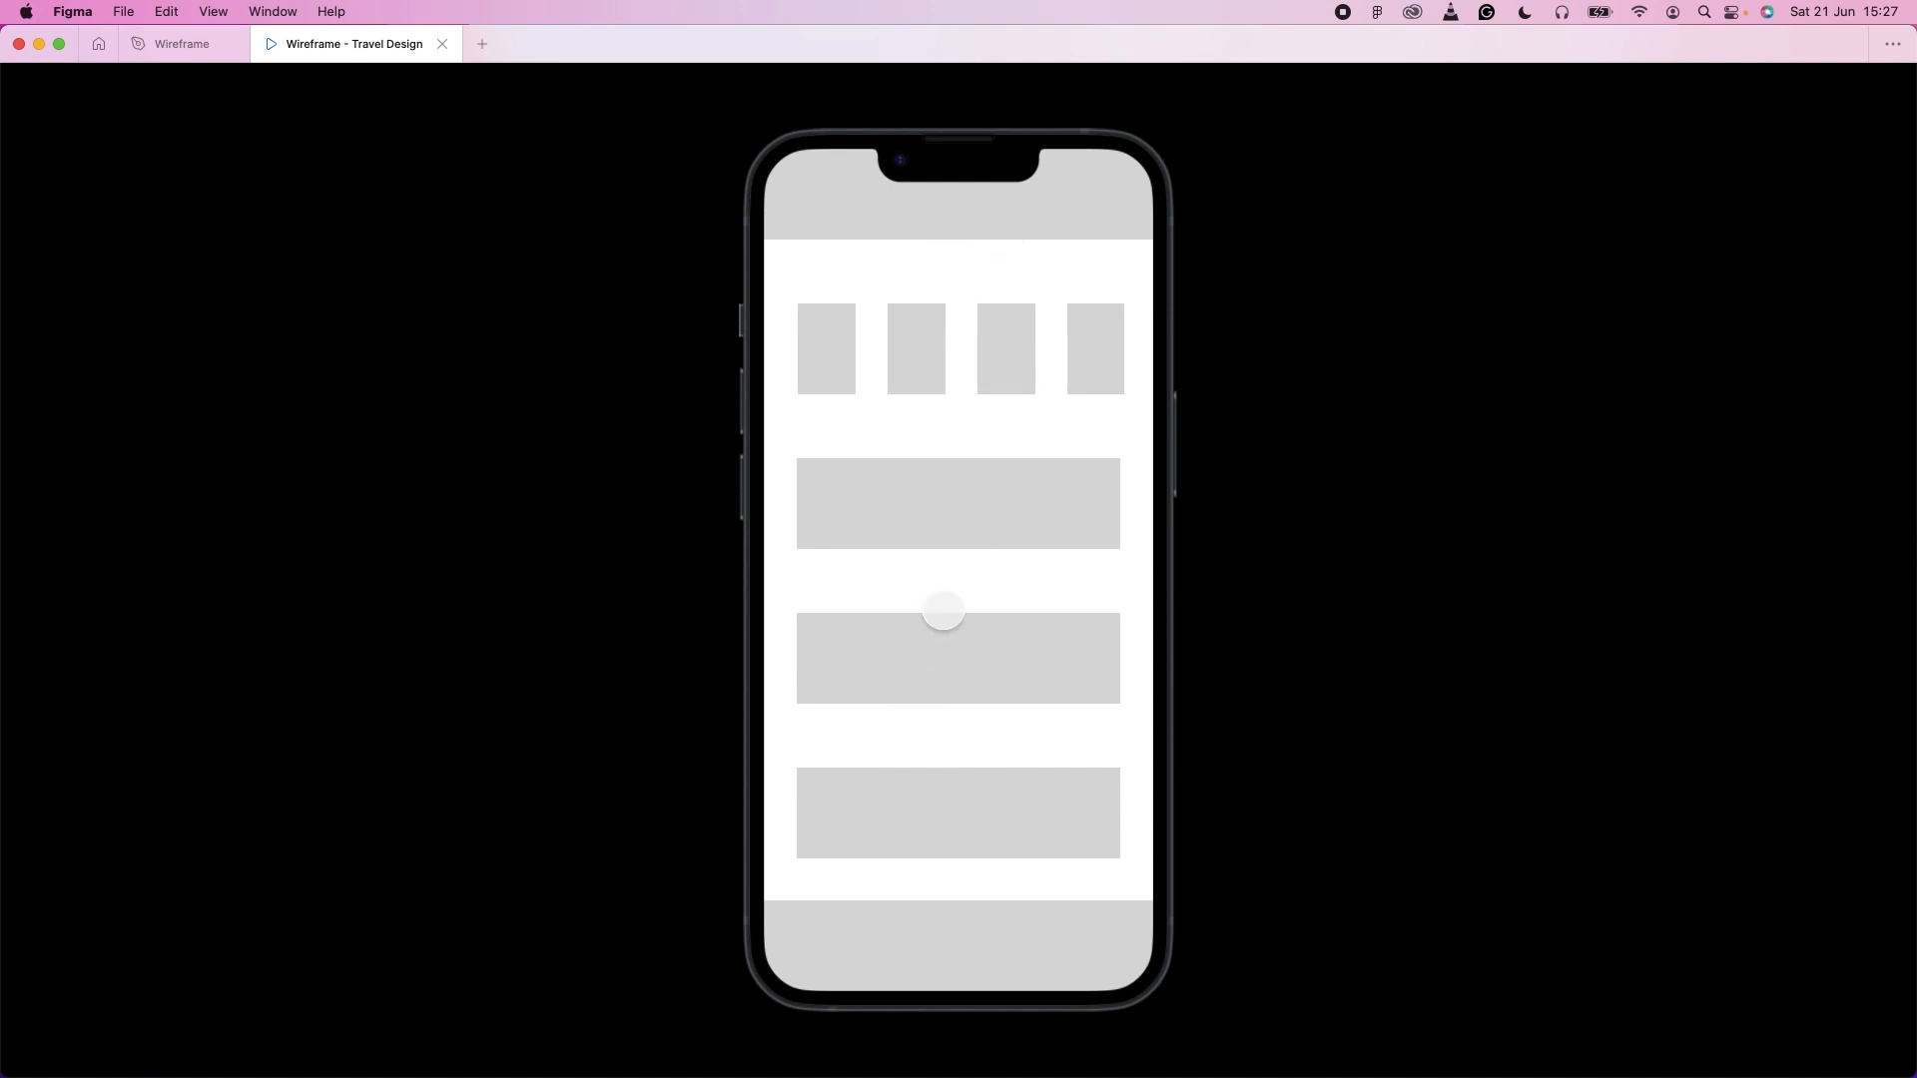
scroll(945, 491, down, 3)
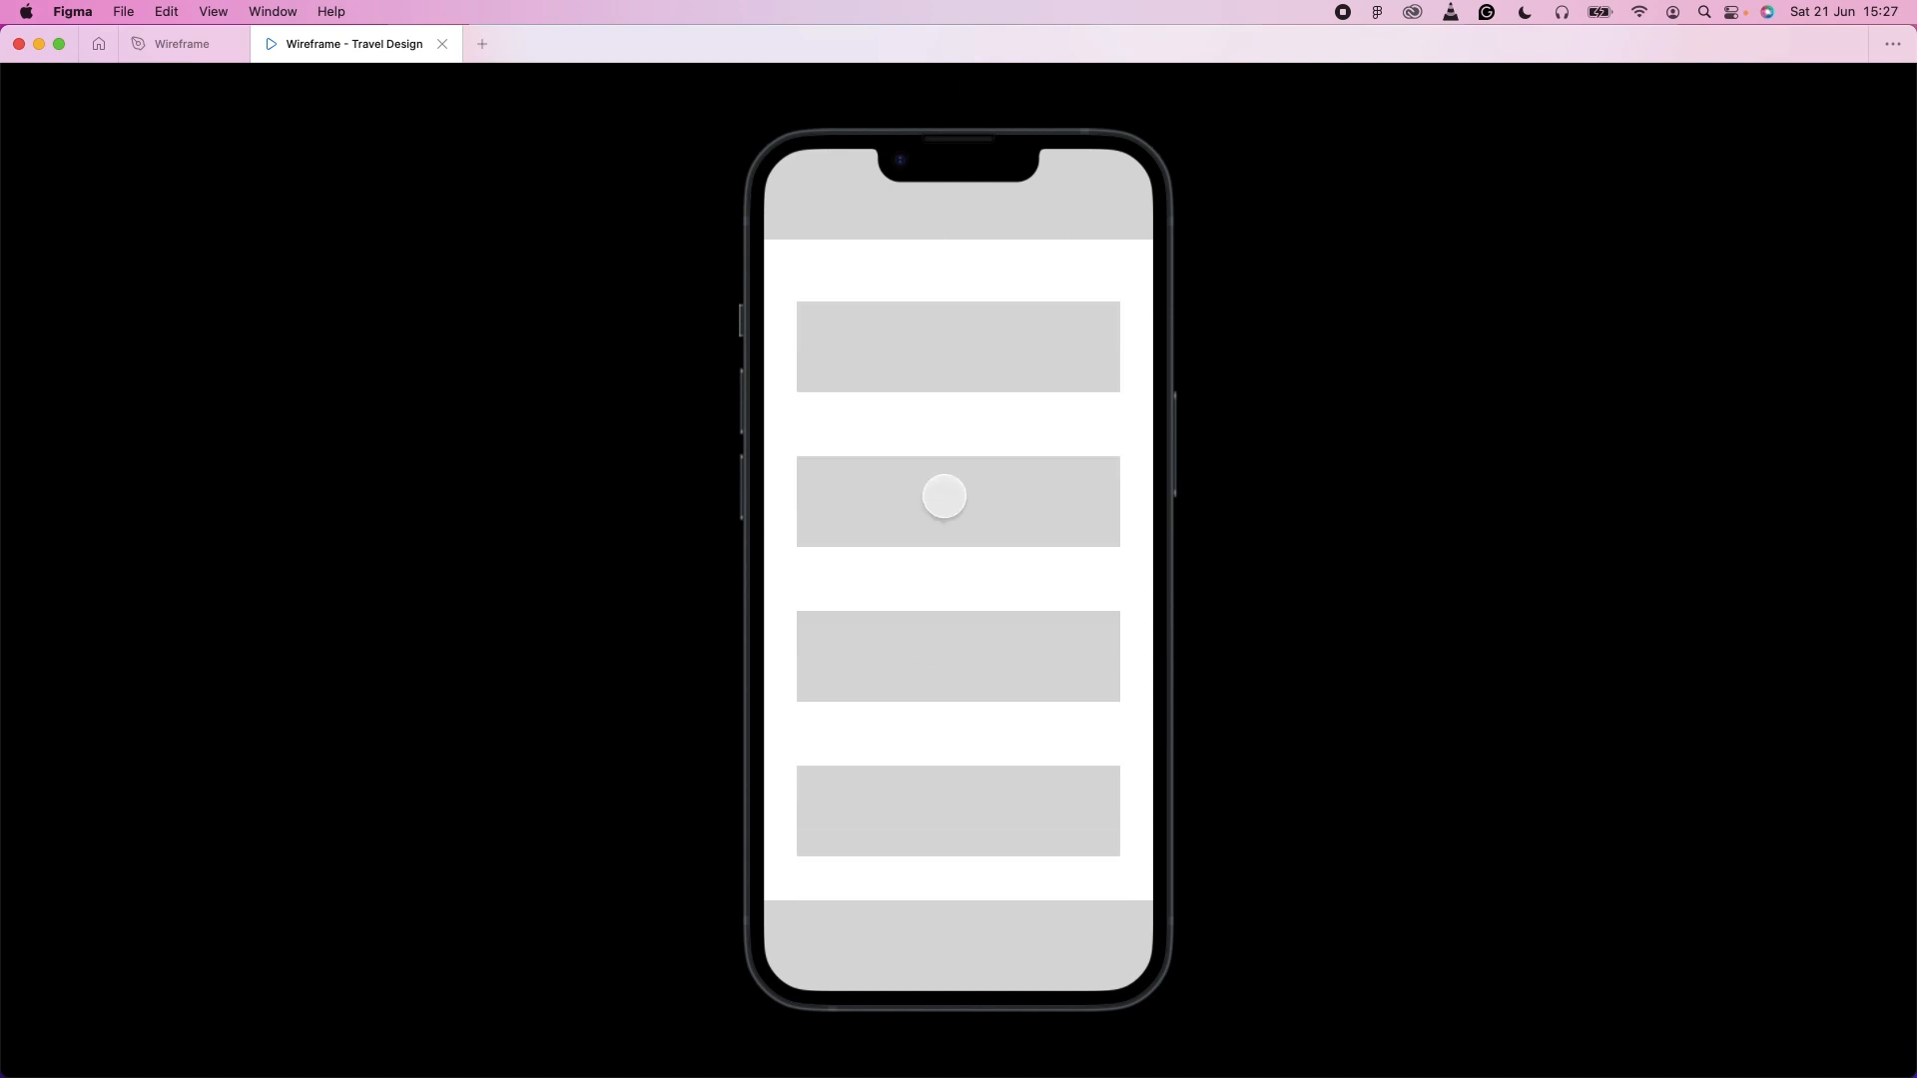
scroll(944, 497, up, 3)
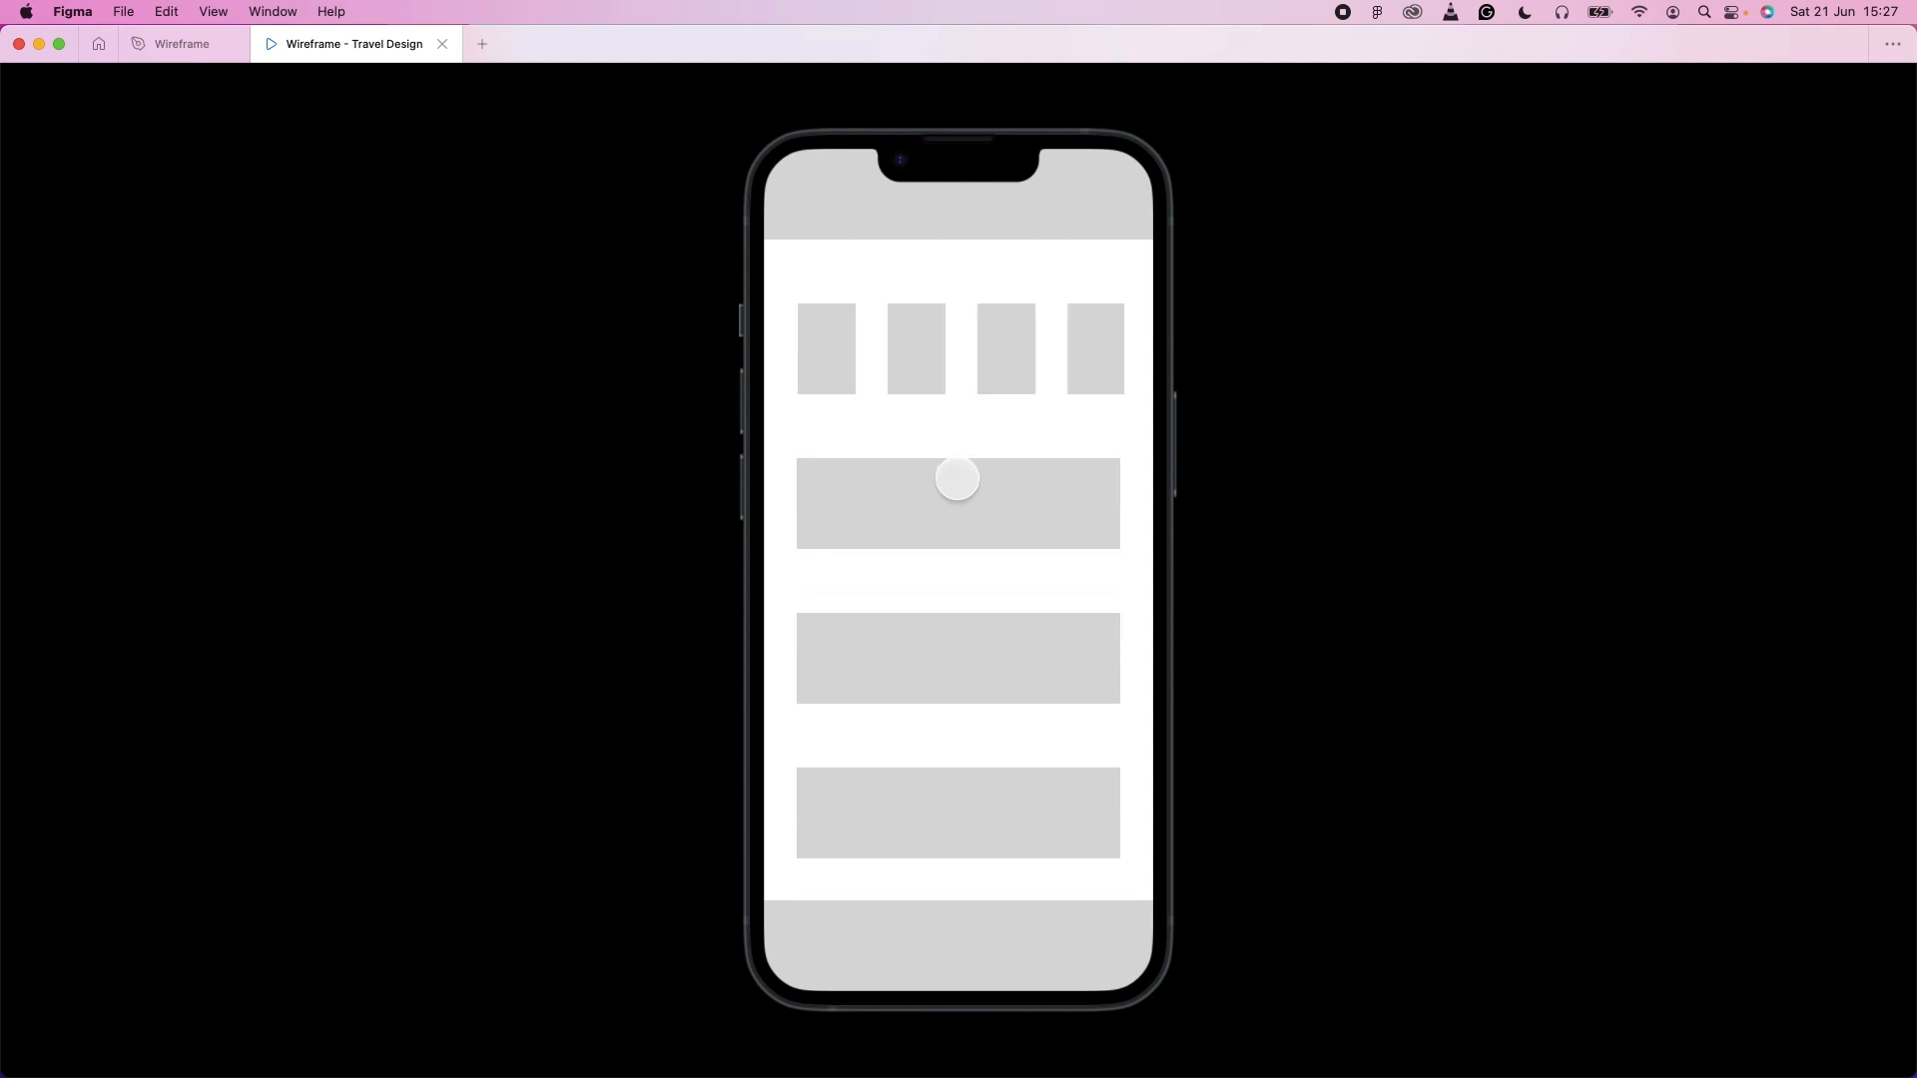
drag(845, 356, 805, 355)
drag(1073, 368, 913, 363)
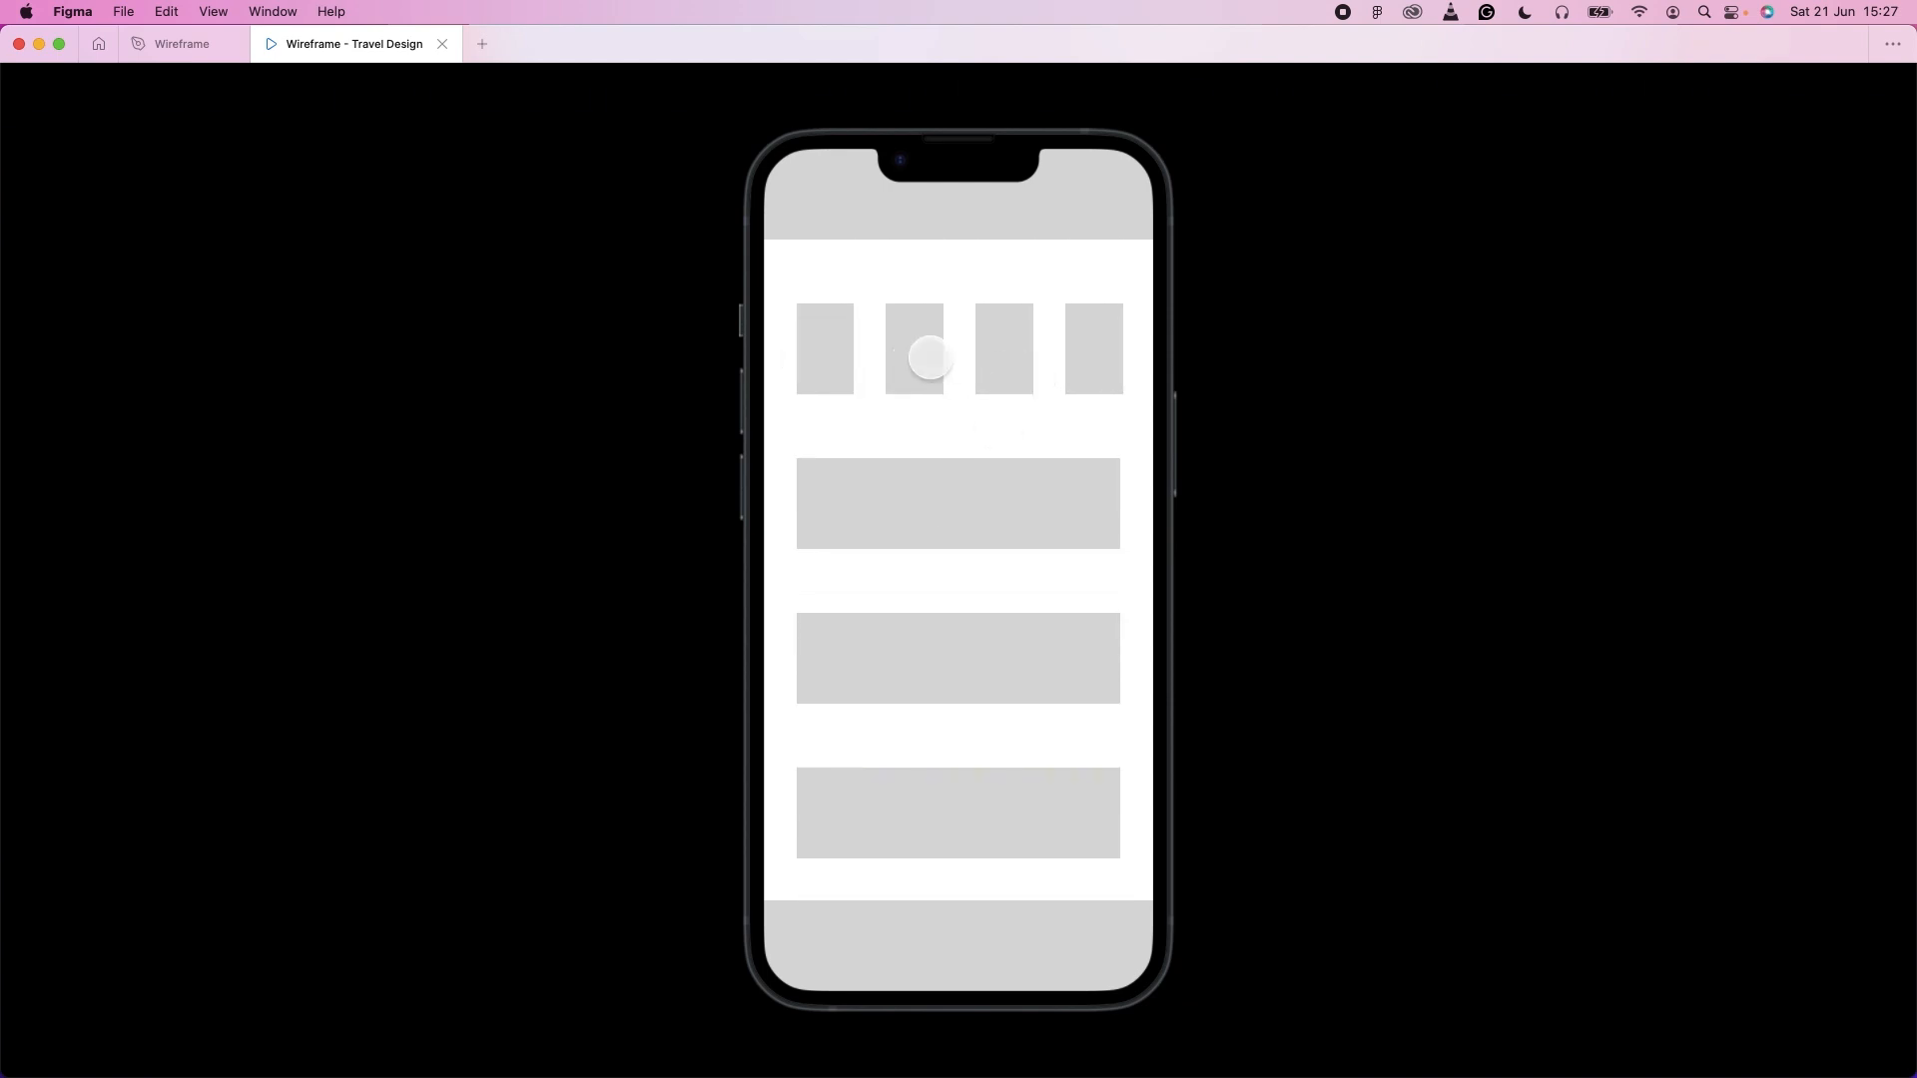
drag(822, 353, 1175, 391)
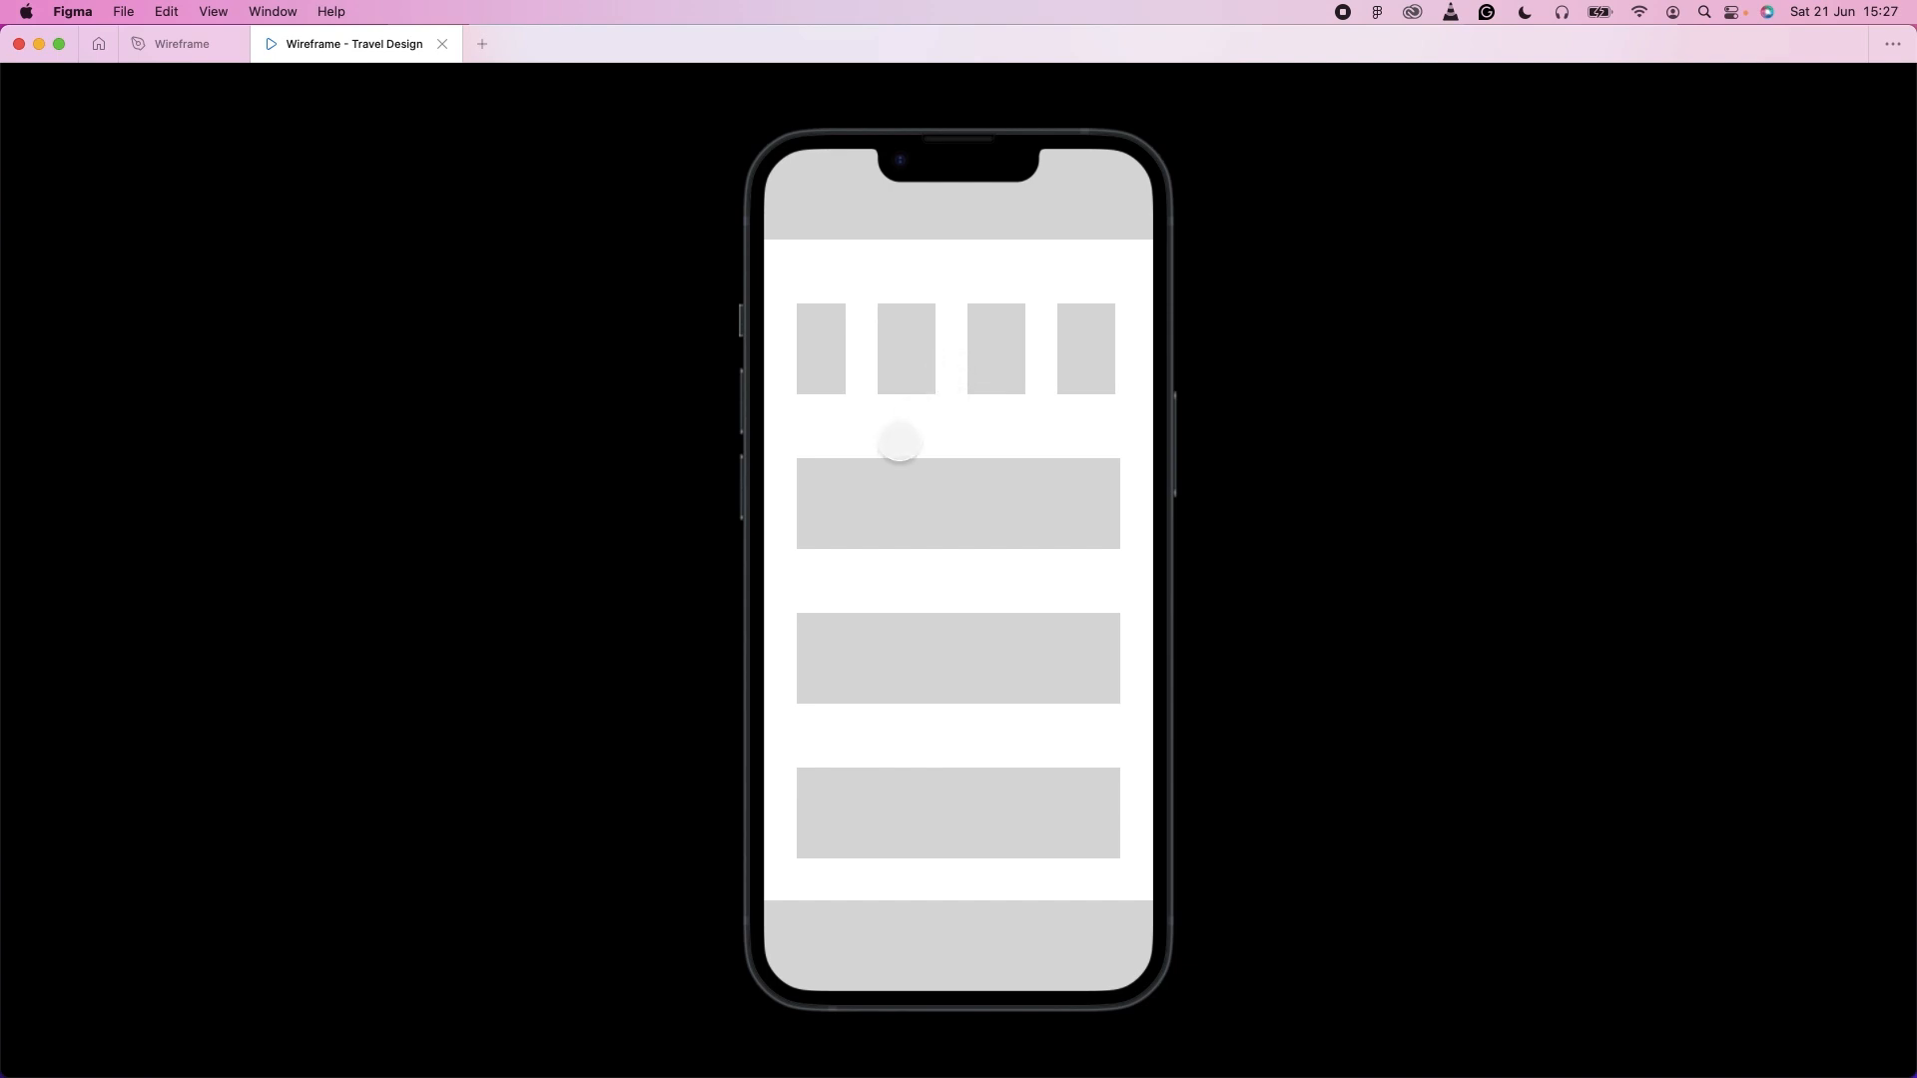
scroll(933, 489, down, 3)
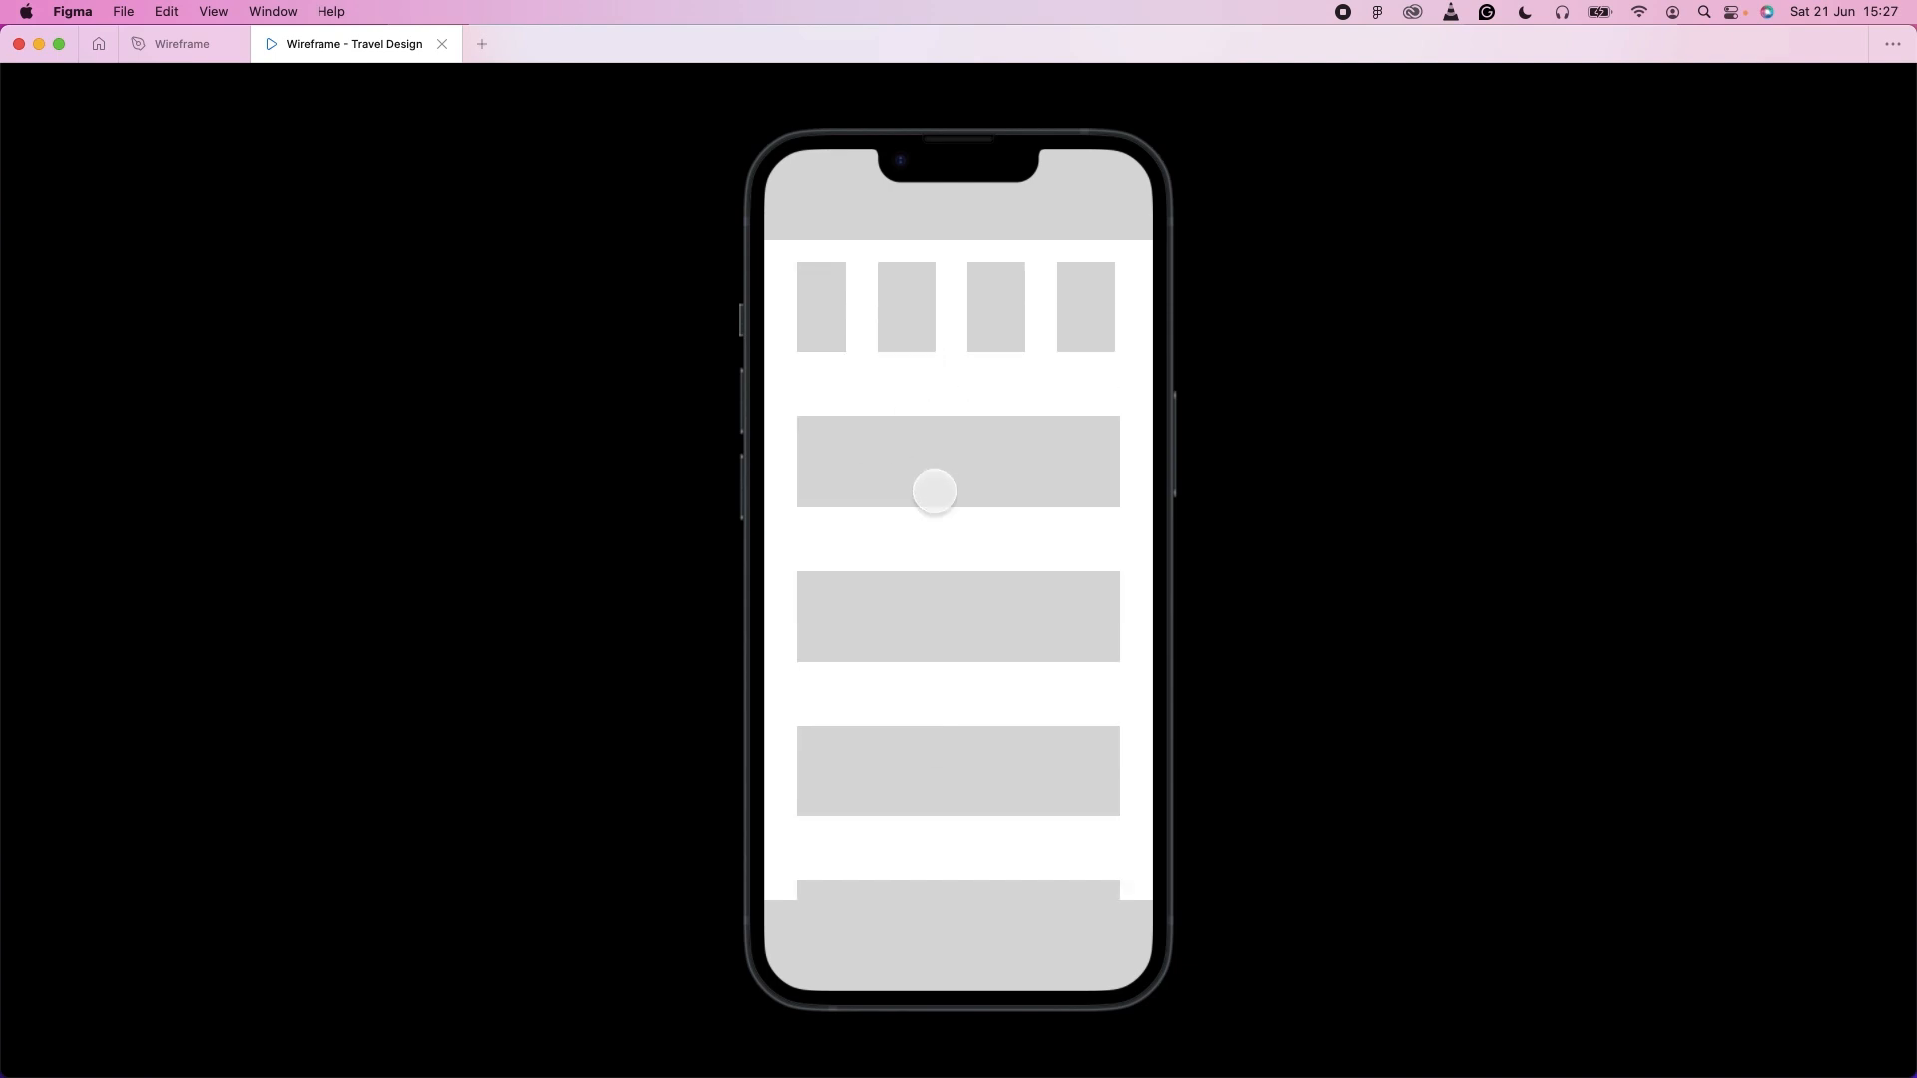
scroll(935, 492, up, 3)
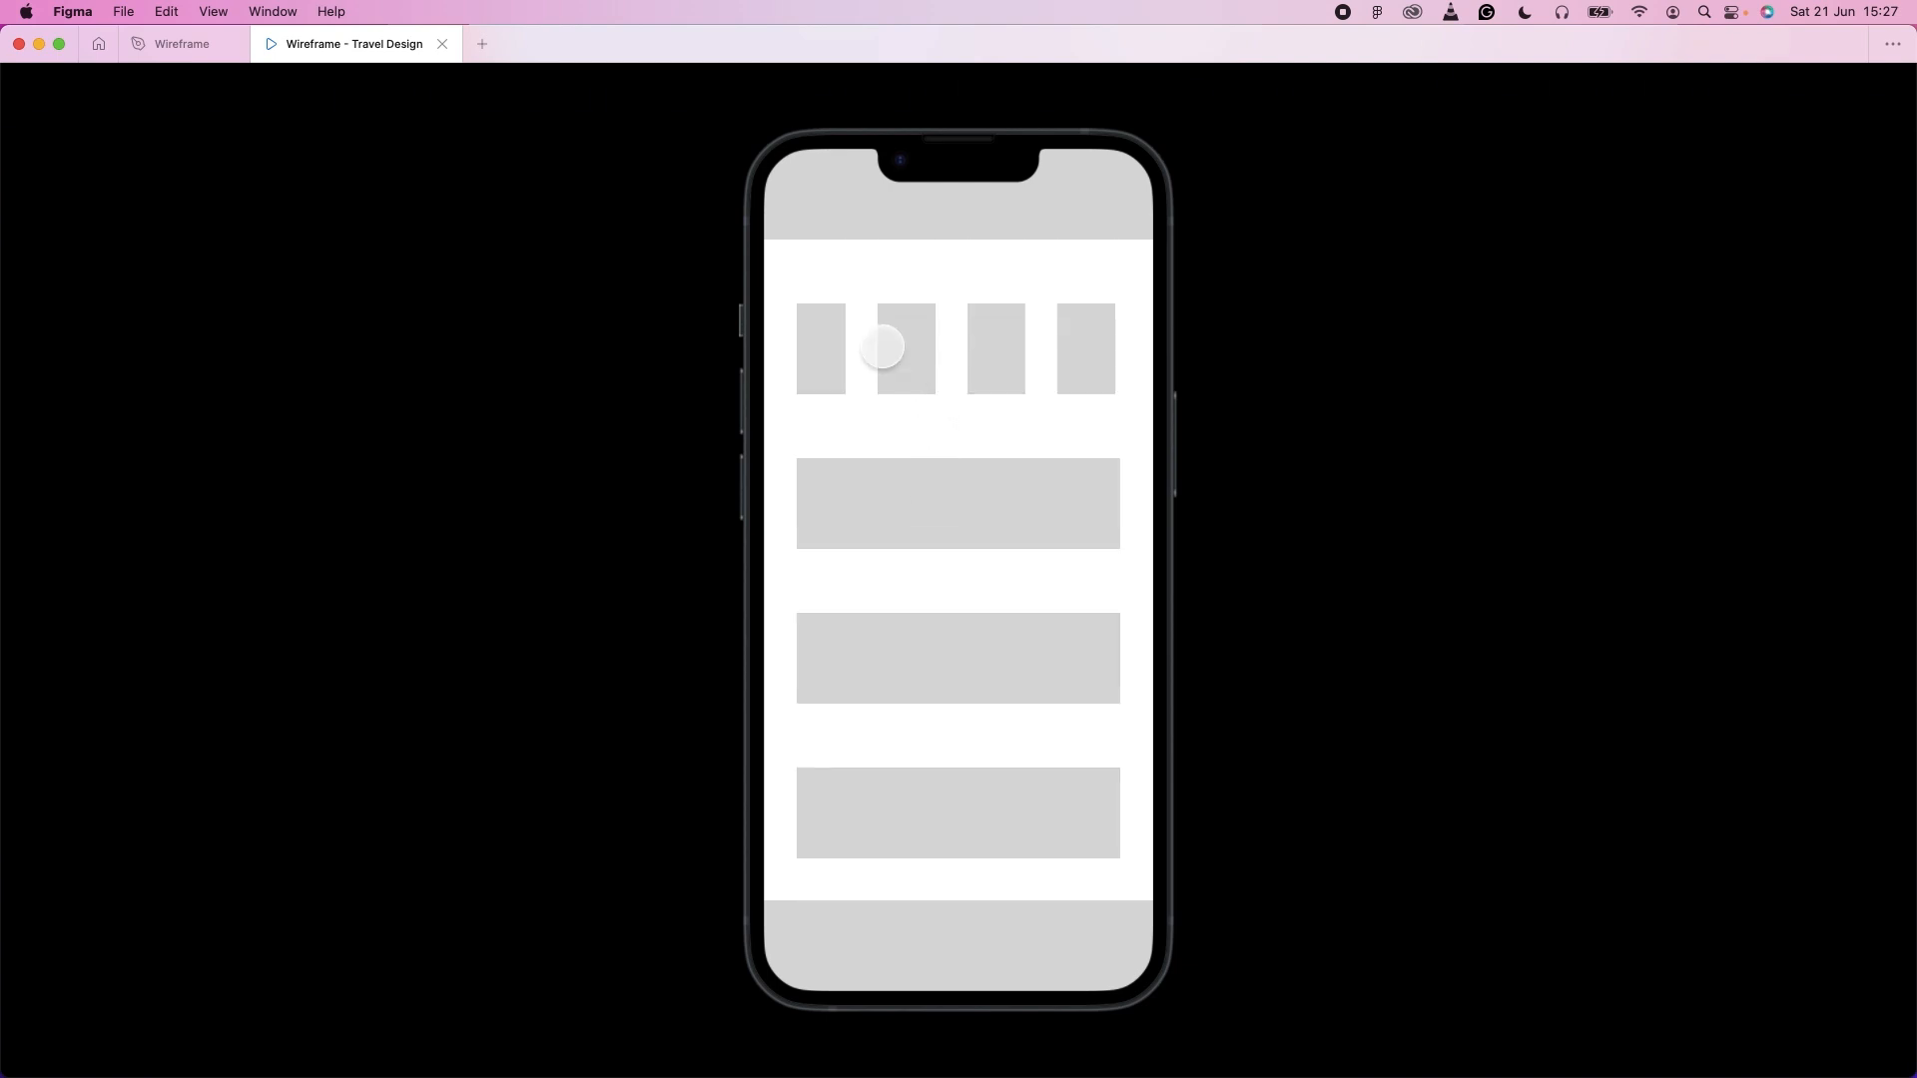
drag(882, 347, 1081, 361)
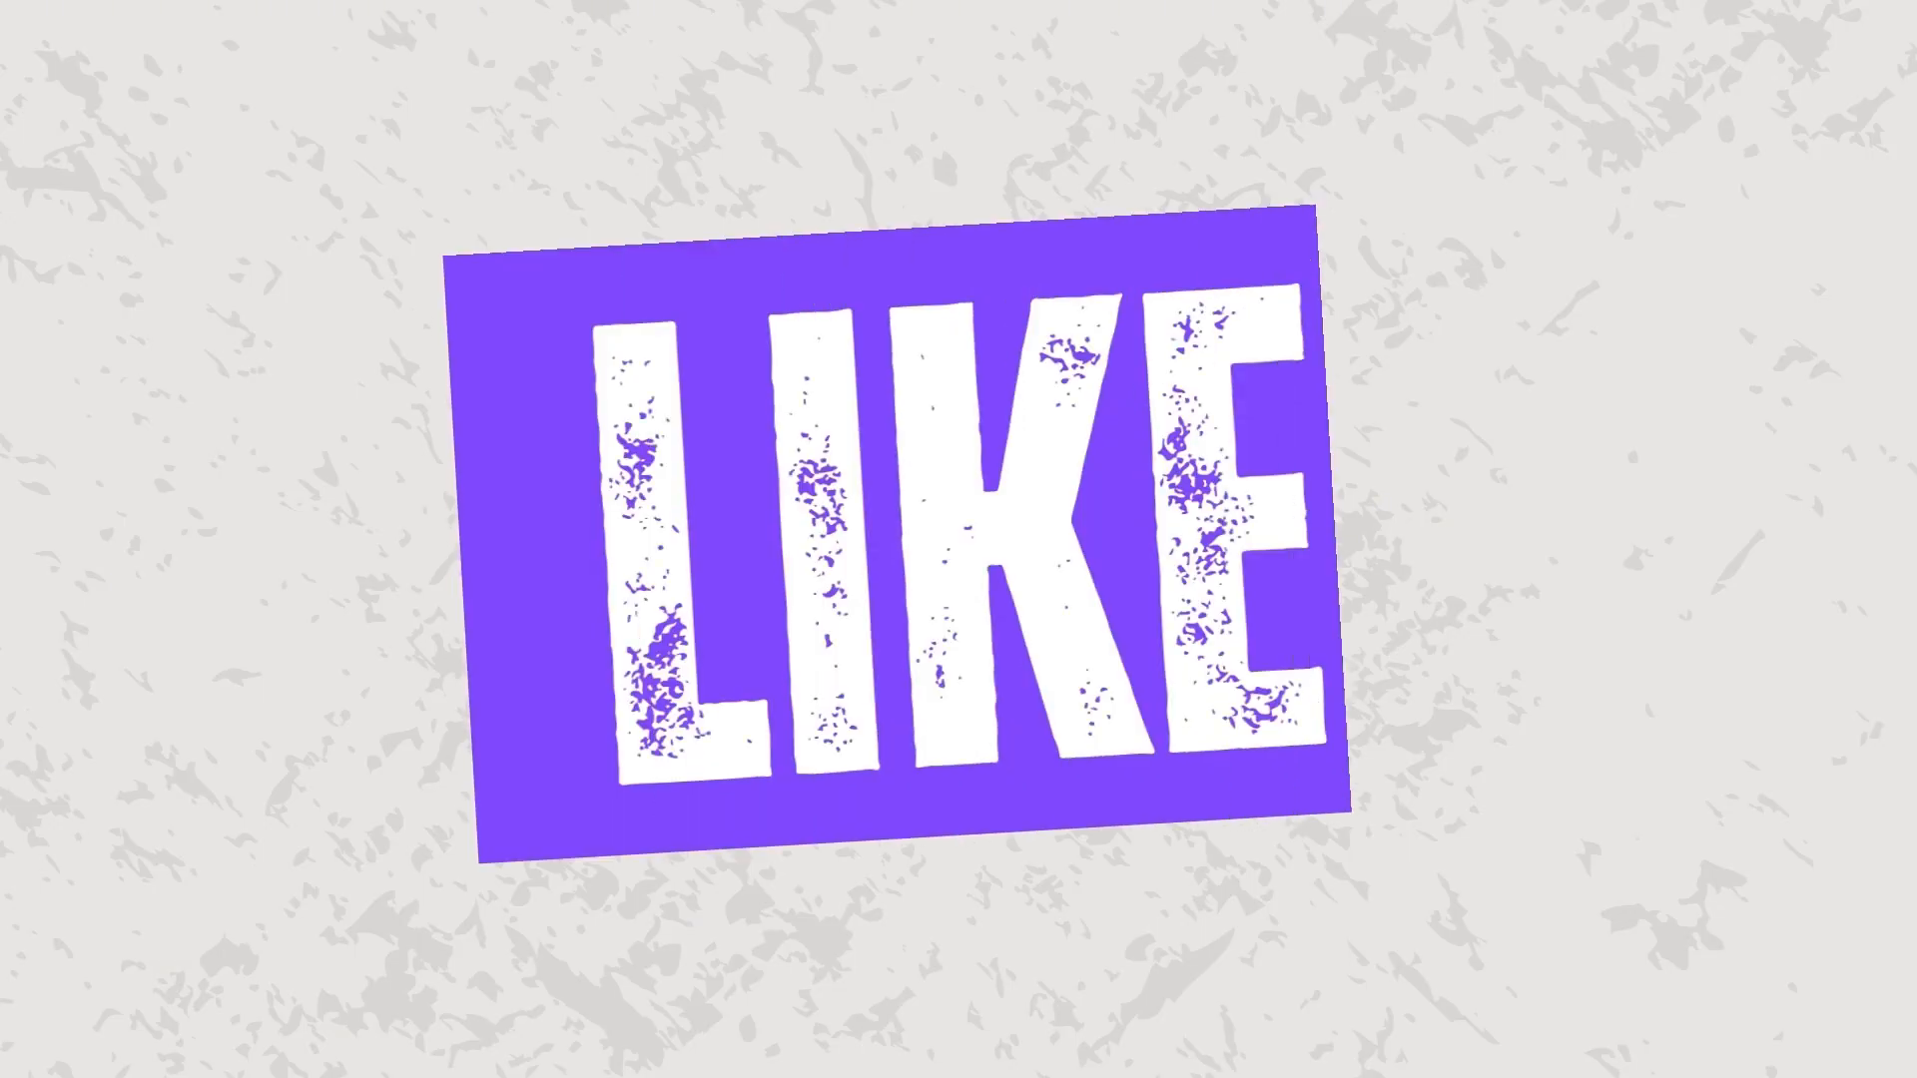